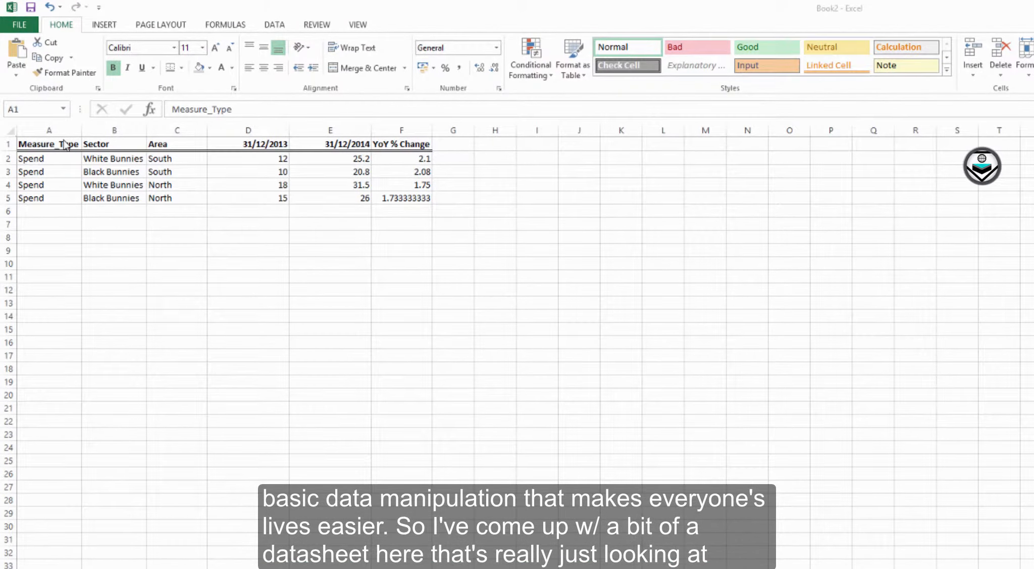
# Step: Show the data sheet in formula view and examine the date headers in D1 and E1
pyautogui.click(64, 145)
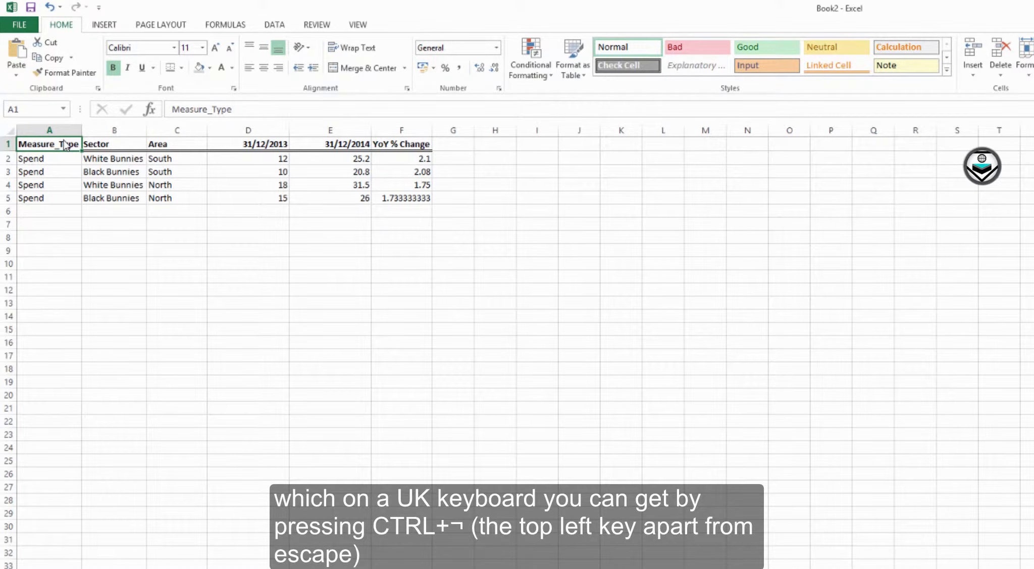
pyautogui.hotkey('ctrl', '`')
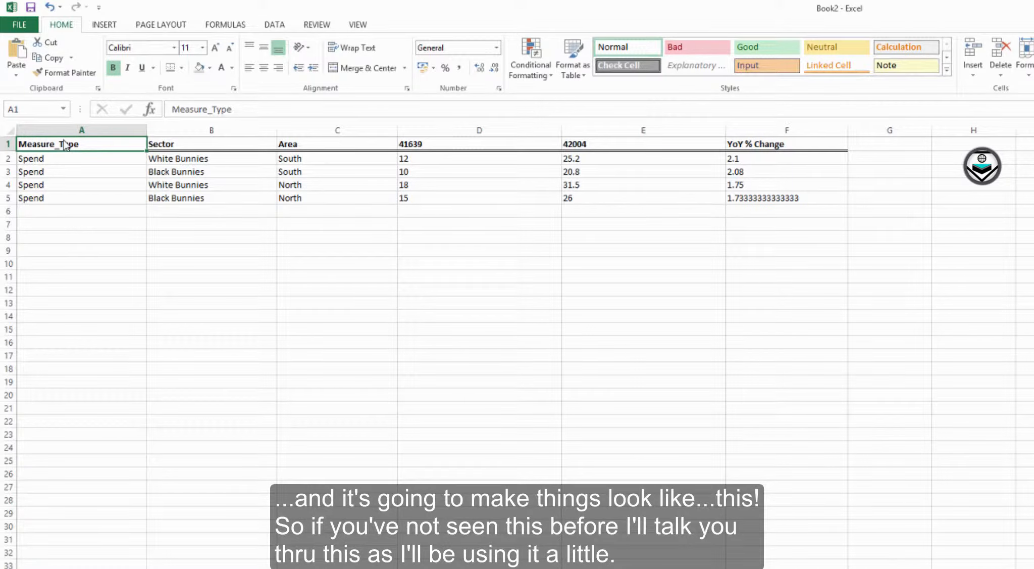
pyautogui.press('Right')
pyautogui.press('Right')
pyautogui.press('Right')
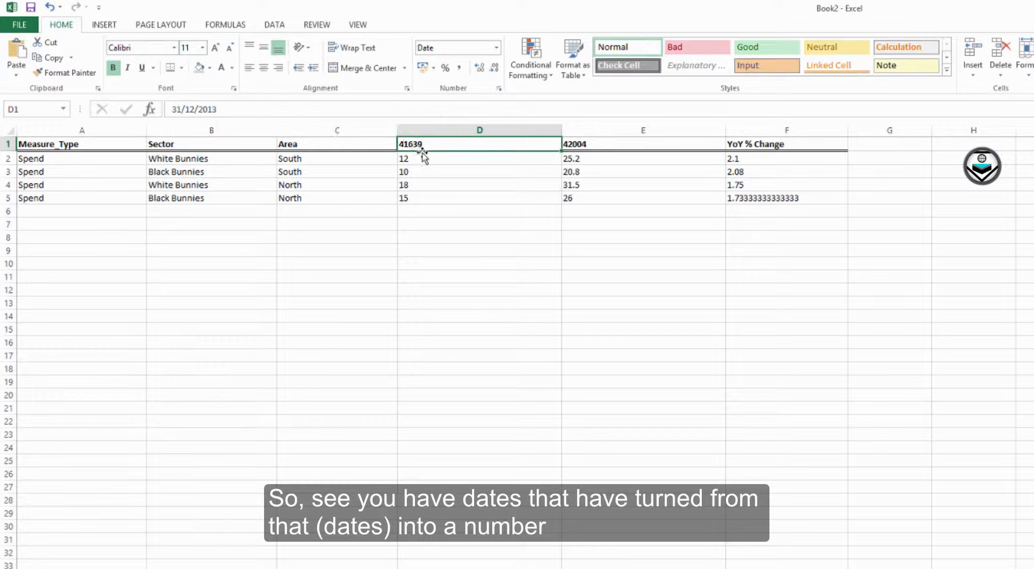
pyautogui.press('Right')
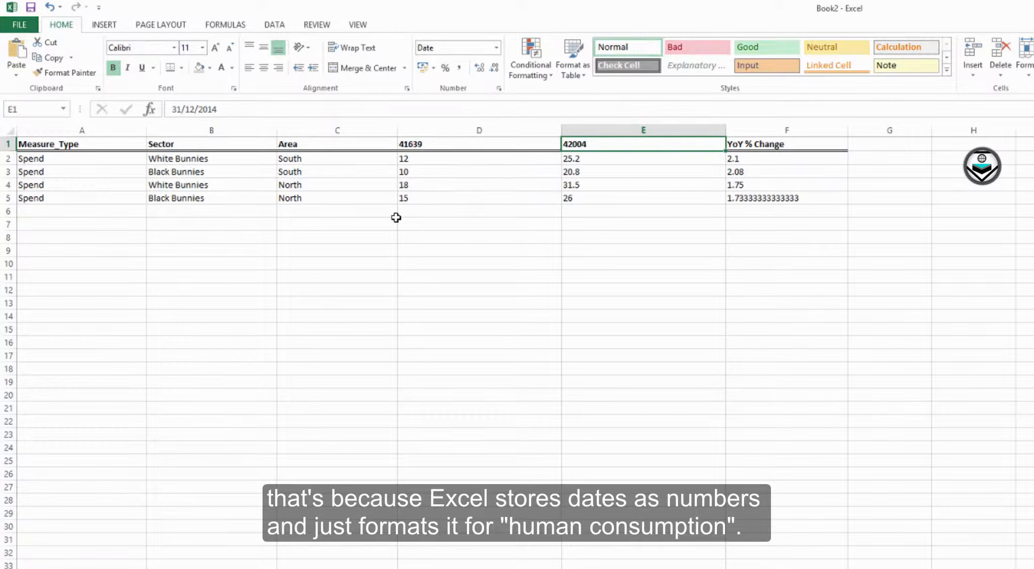
pyautogui.press('Left')
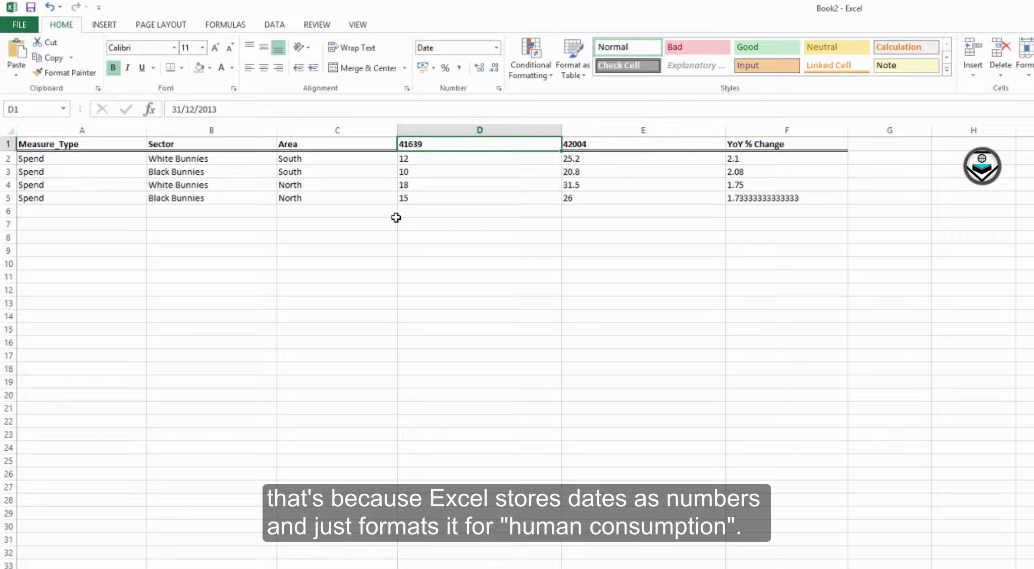
pyautogui.press('Right')
# Step: Examine the unformatted spend and YoY % Change values in rows 2 to 5, and return to cell A1
pyautogui.press('Down')
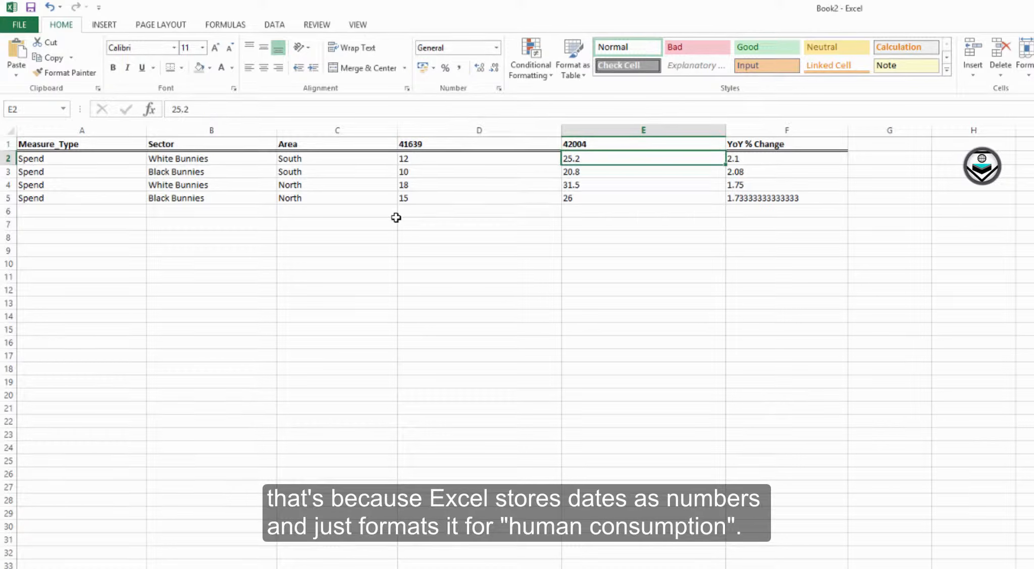
pyautogui.press('Down')
pyautogui.press('Right')
pyautogui.press('Down')
pyautogui.press('Down')
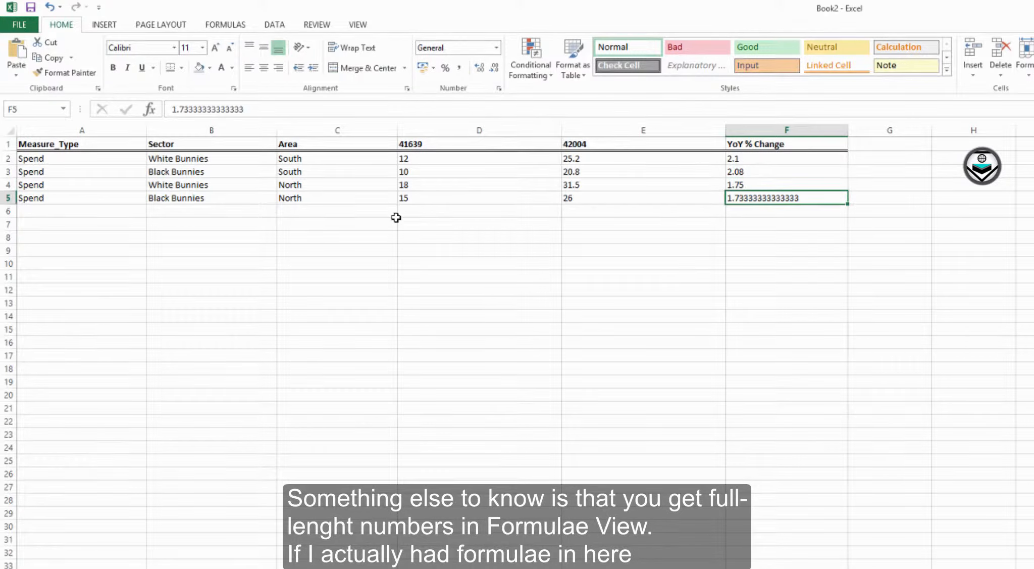
pyautogui.press('Left')
pyautogui.press('Left')
pyautogui.press('Left')
pyautogui.press('Left')
pyautogui.press('Left')
pyautogui.press('Right')
pyautogui.press('Right')
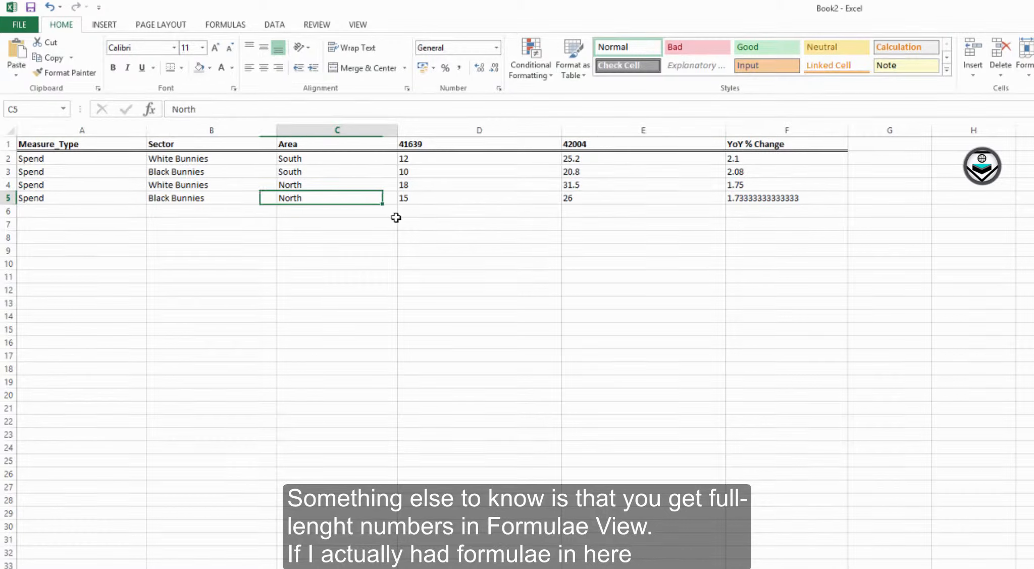
pyautogui.press('Right')
pyautogui.press('Up')
pyautogui.press('Up')
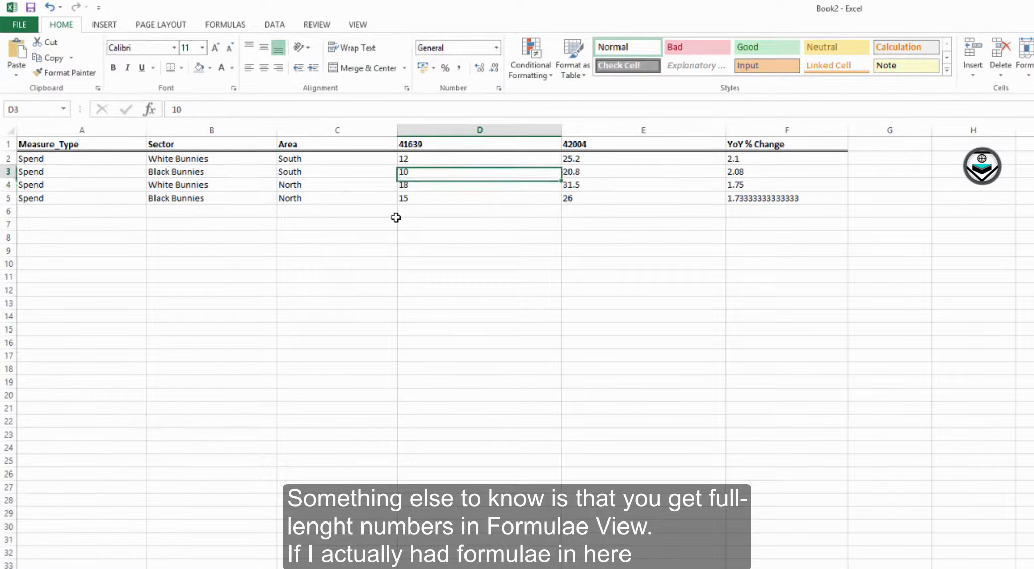
pyautogui.press('Up')
pyautogui.press('Down')
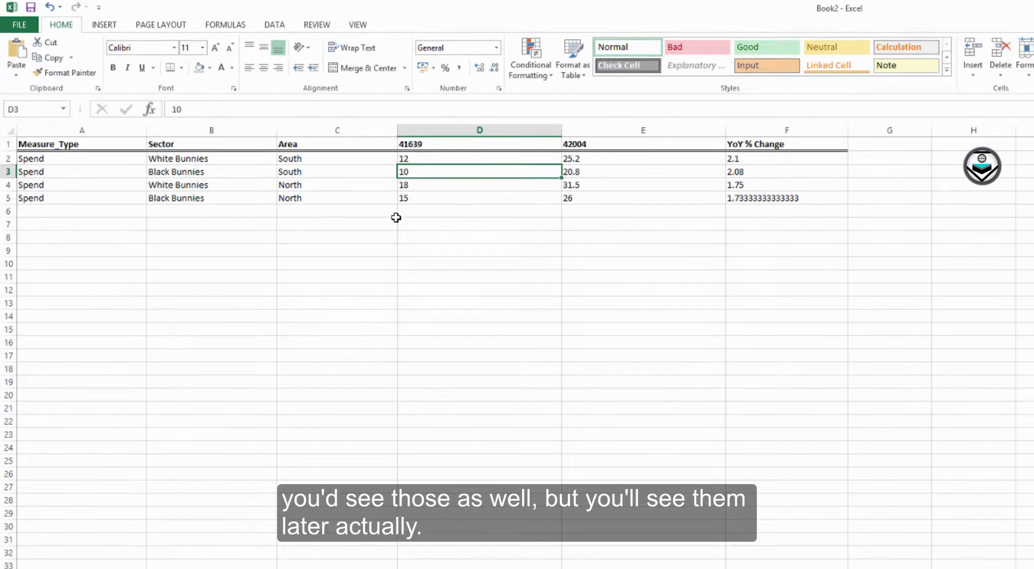
pyautogui.hotkey('ctrl', 'Home')
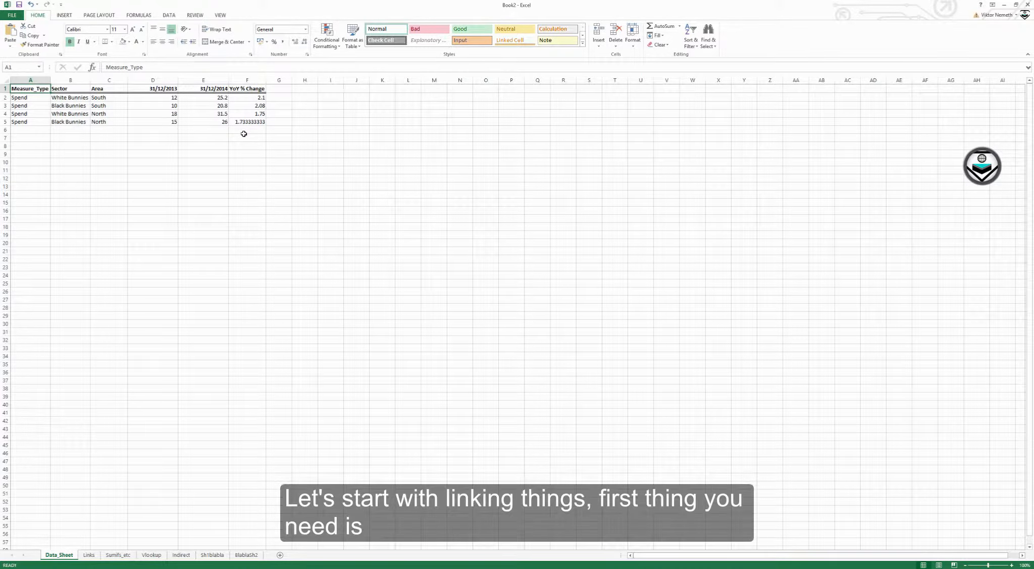
# Step: Go to the Links sheet and enter 33% in cell B3 beside the Data label
pyautogui.hotkey('ctrl', 'pagedown')
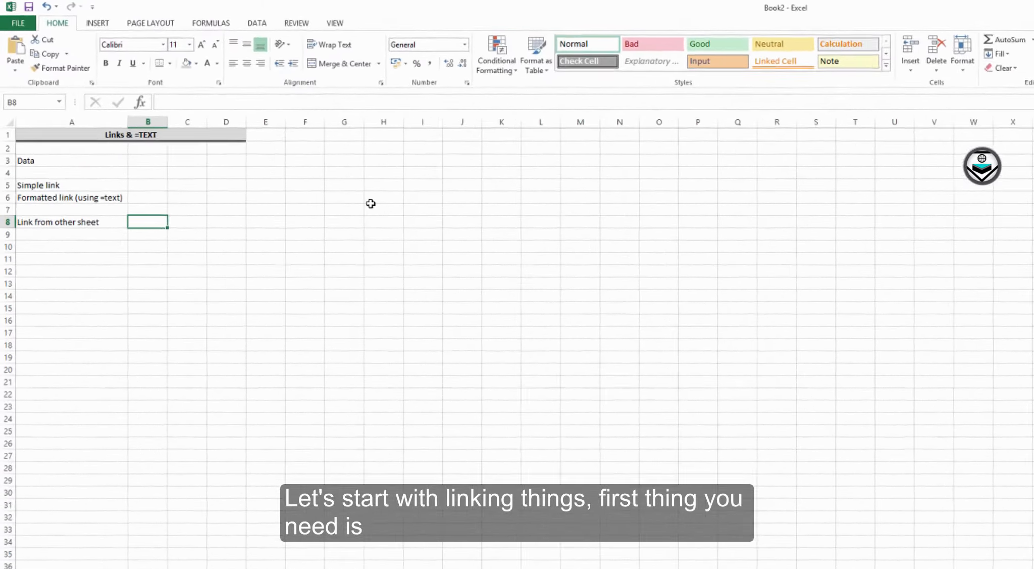
pyautogui.press('Up')
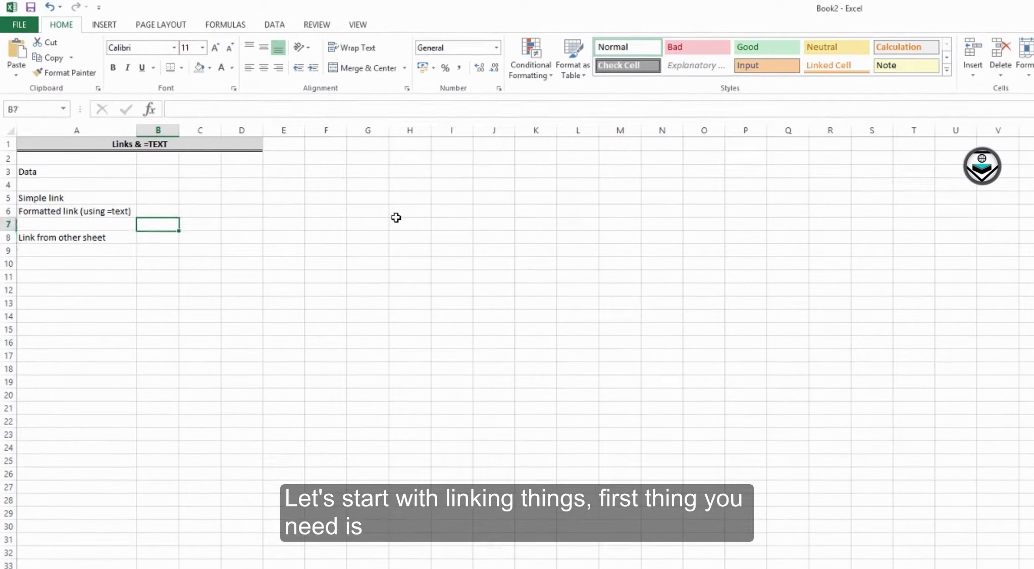
pyautogui.press('Up')
pyautogui.press('Up')
pyautogui.press('Up')
pyautogui.press('Up')
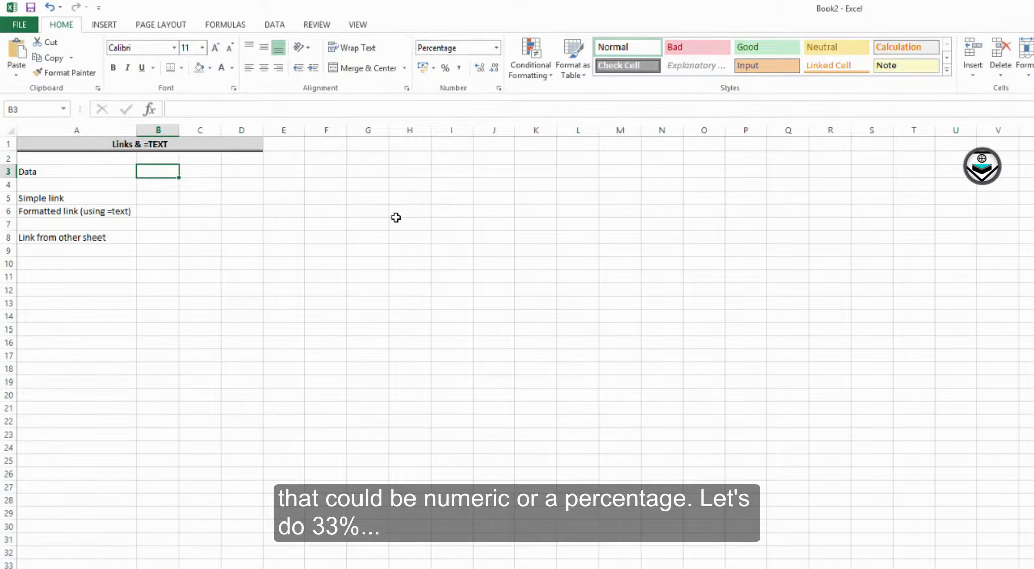
pyautogui.write('33%')
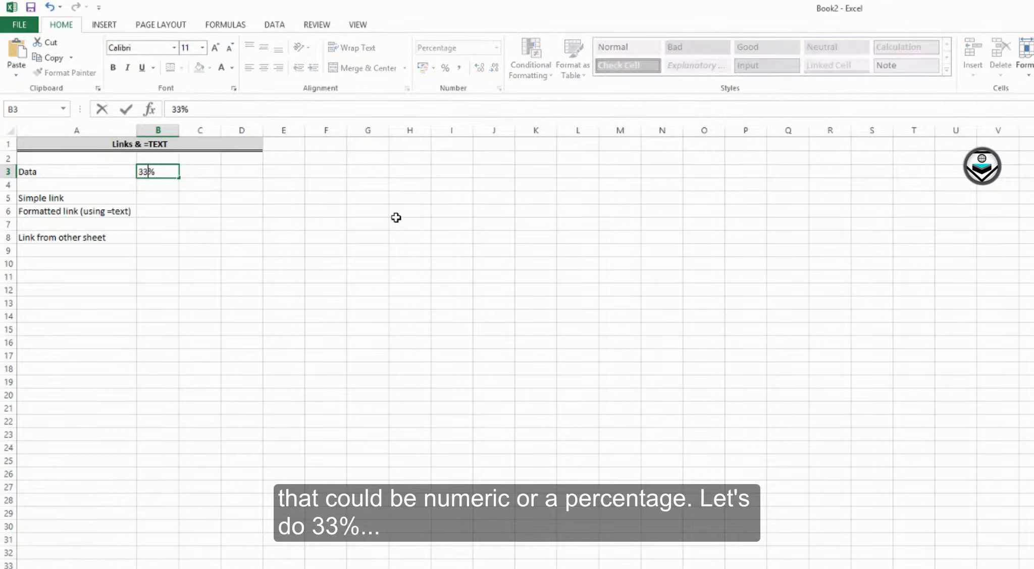
pyautogui.press('Return')
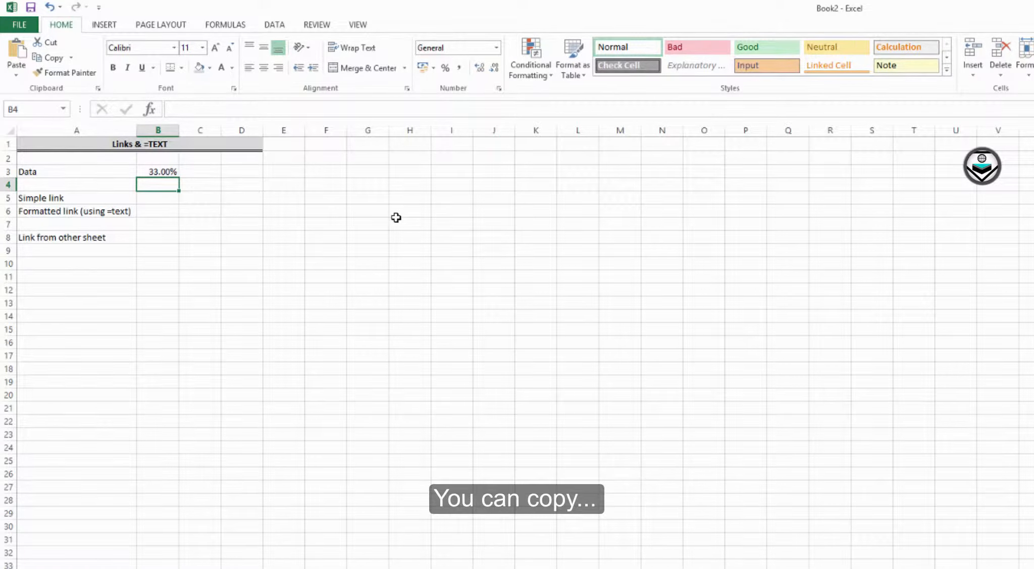
# Step: Copy the Data value in B3 and paste it as a link into B5, beside Simple link
pyautogui.press('Up')
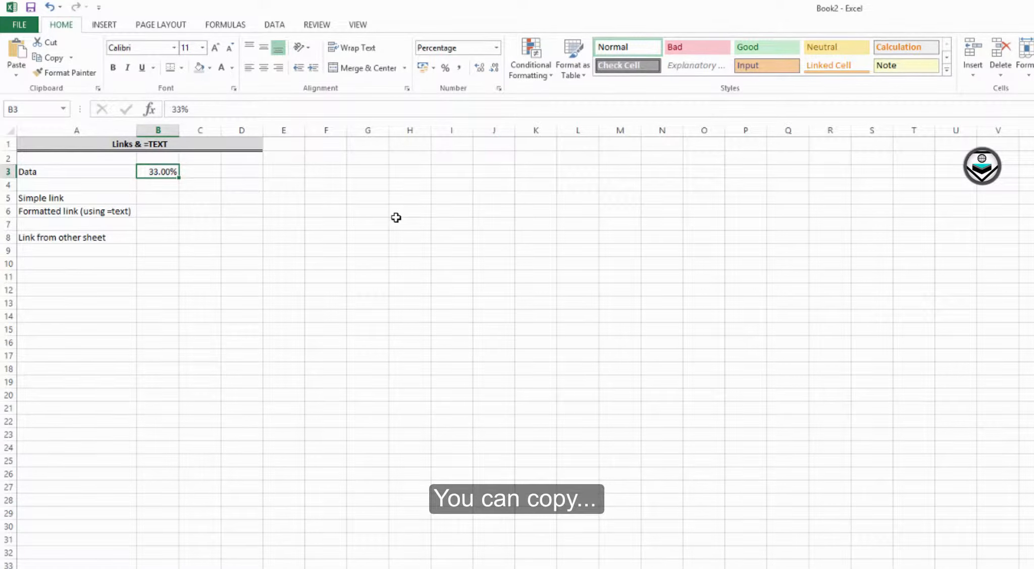
pyautogui.press('Down')
pyautogui.press('Down')
pyautogui.press('Down')
pyautogui.press('Up')
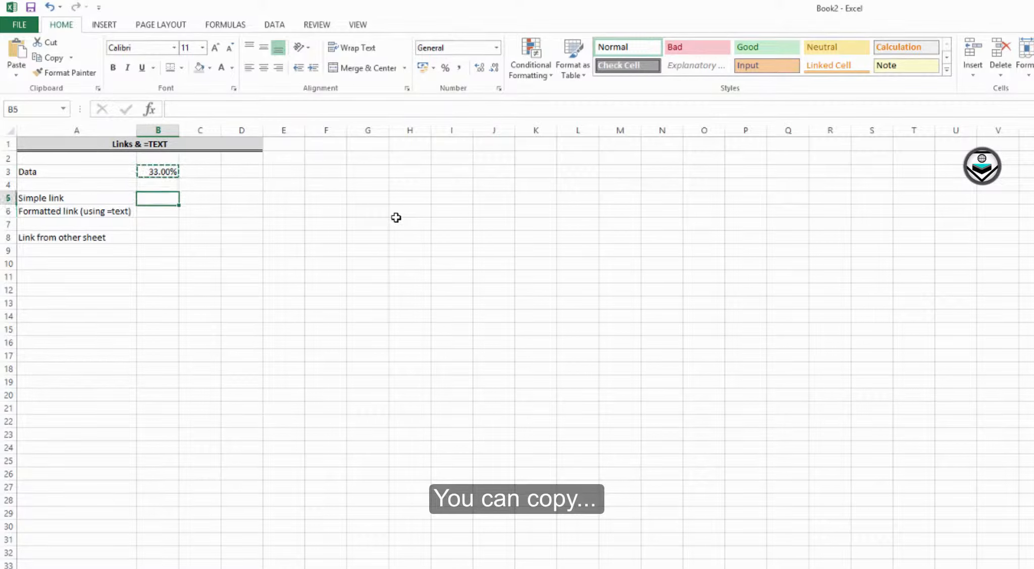
pyautogui.hotkey('shift', 'F10')
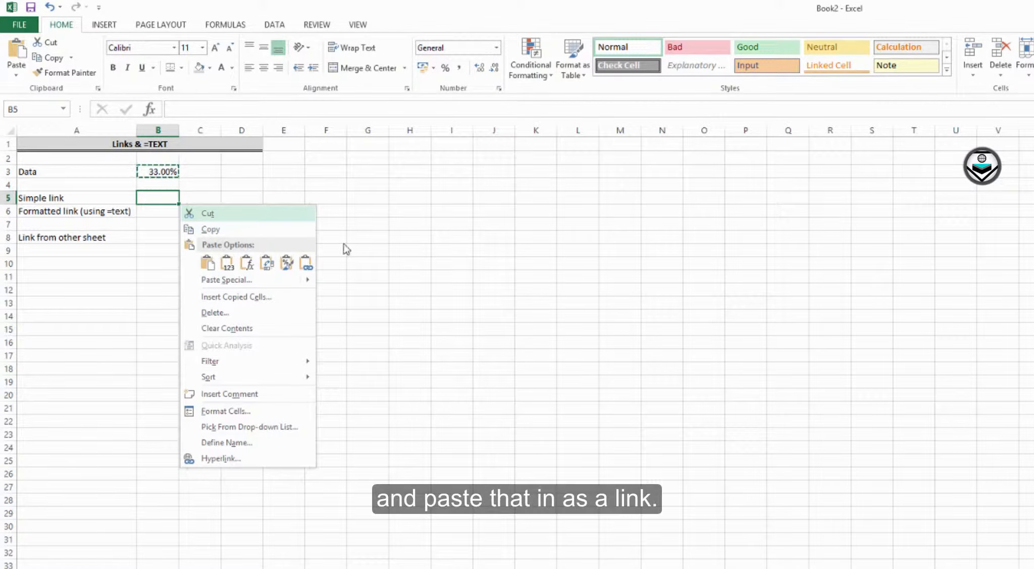
pyautogui.click(306, 263)
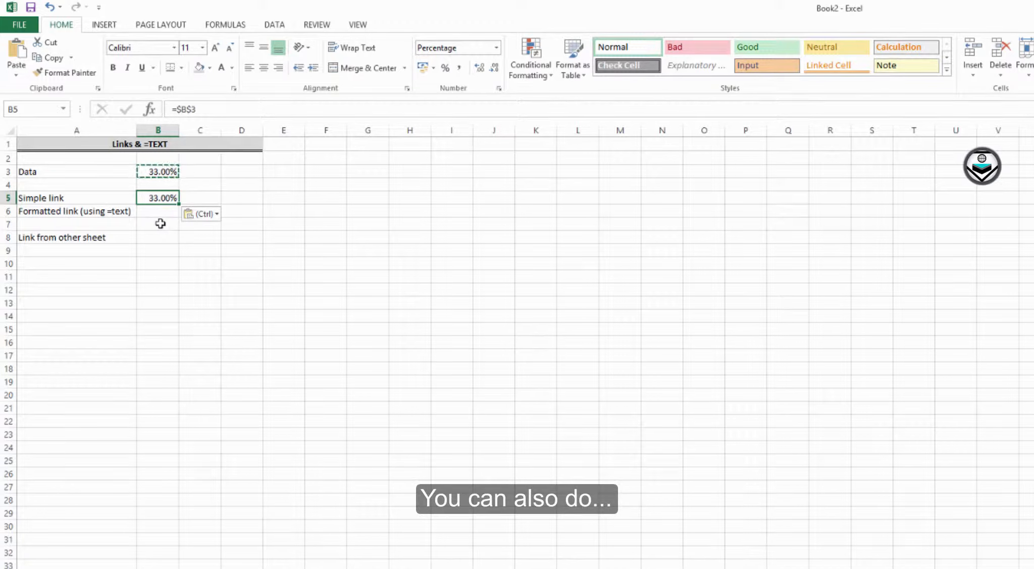
# Step: Enter the formula =B3 in cell C5 as a second simple link to the Data value
pyautogui.press('Right')
pyautogui.write('=')
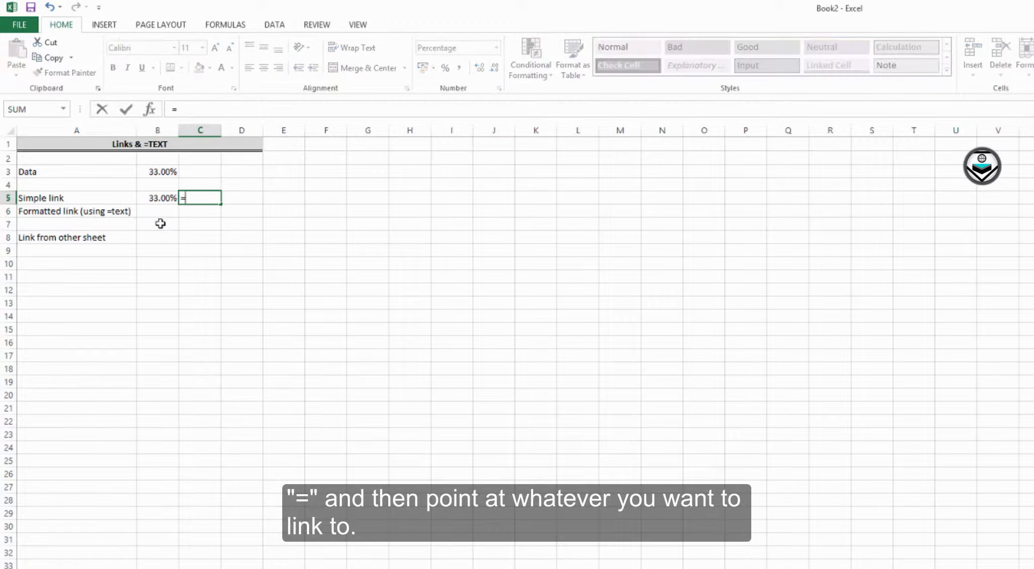
pyautogui.press('Up')
pyautogui.press('Left')
pyautogui.press('Up')
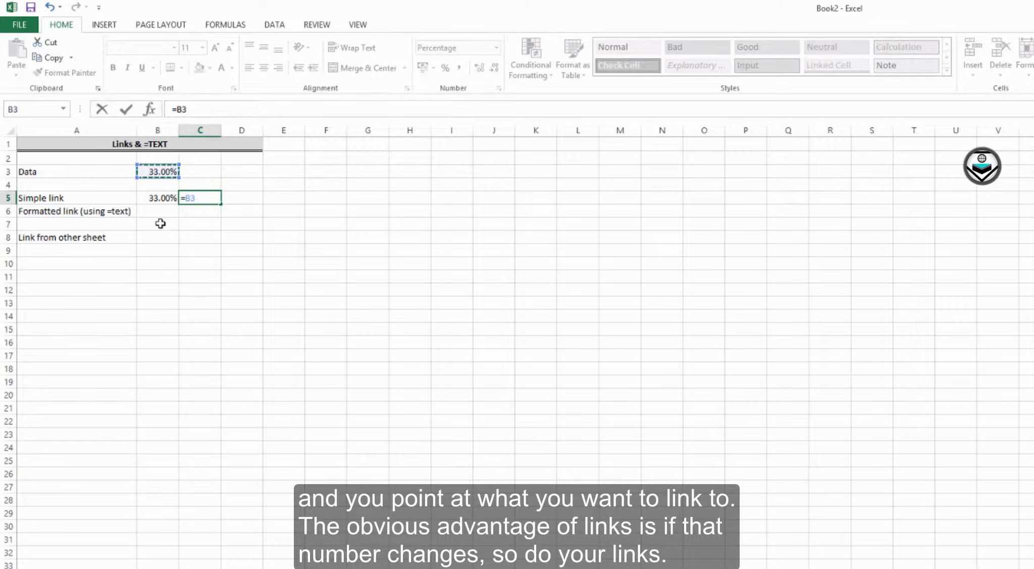
pyautogui.press('Return')
# Step: Change the Data value in B3 to 34%
pyautogui.press('Up')
pyautogui.press('Up')
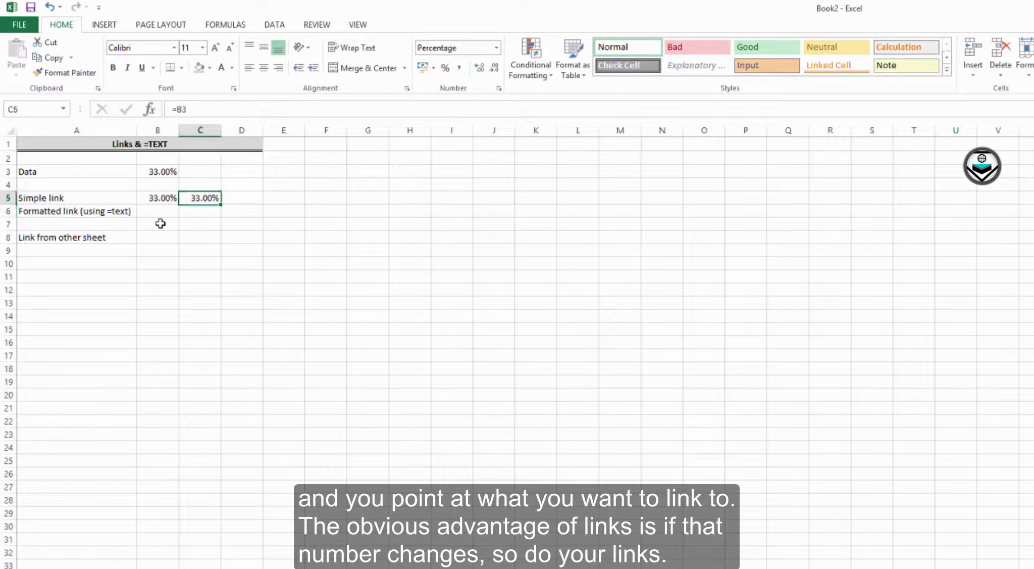
pyautogui.press('Left')
pyautogui.press('Up')
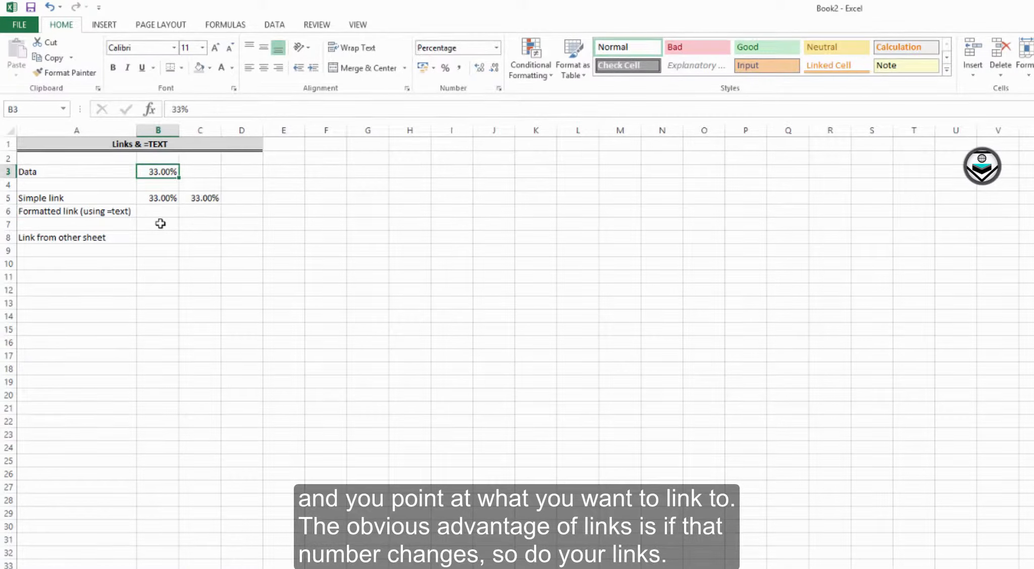
pyautogui.write('34')
pyautogui.press('Return')
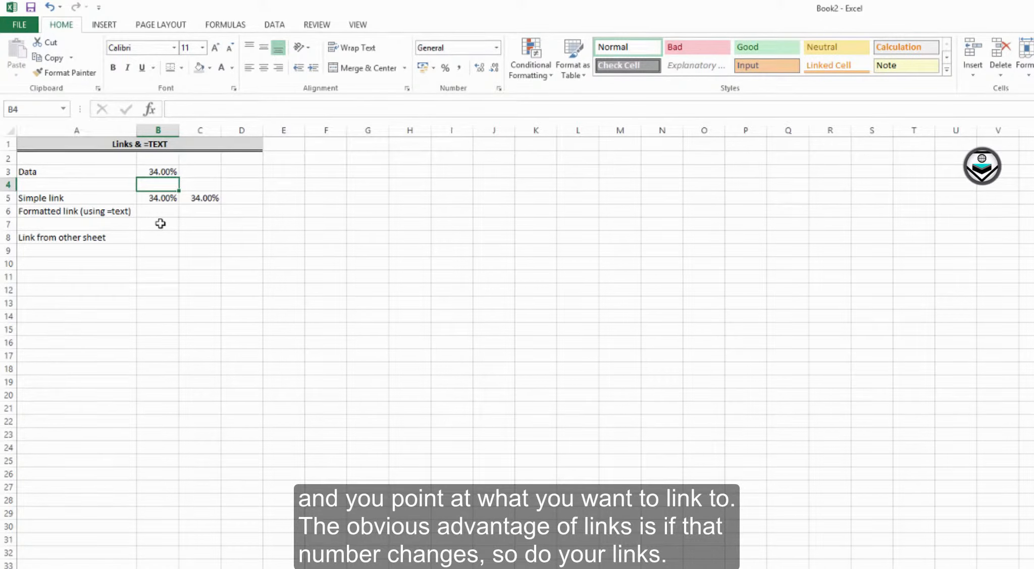
# Step: Examine the simple links in B5 and C5 and how their values are formatted
pyautogui.press('Down')
pyautogui.press('Down')
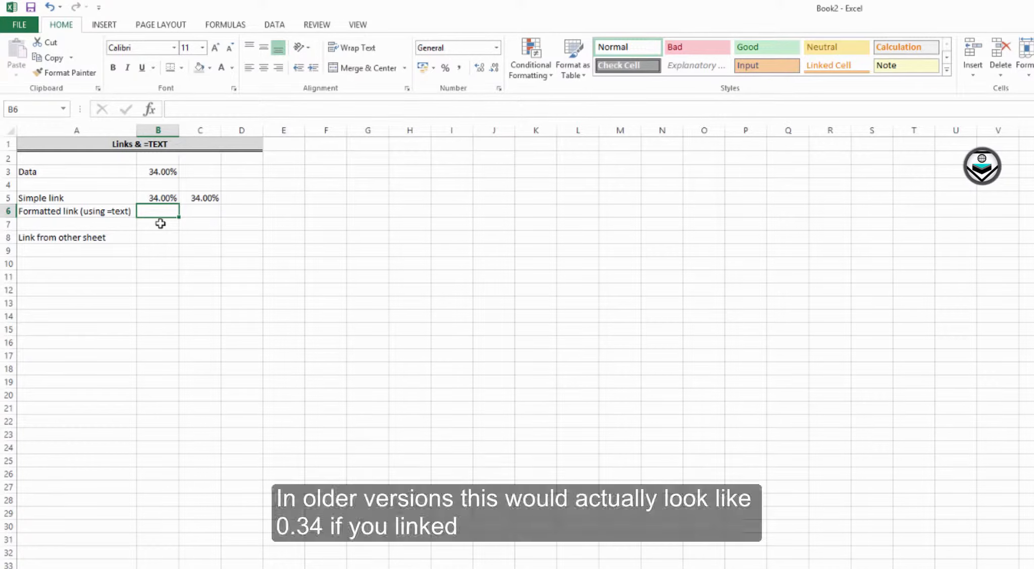
pyautogui.press('Up')
pyautogui.press('Right')
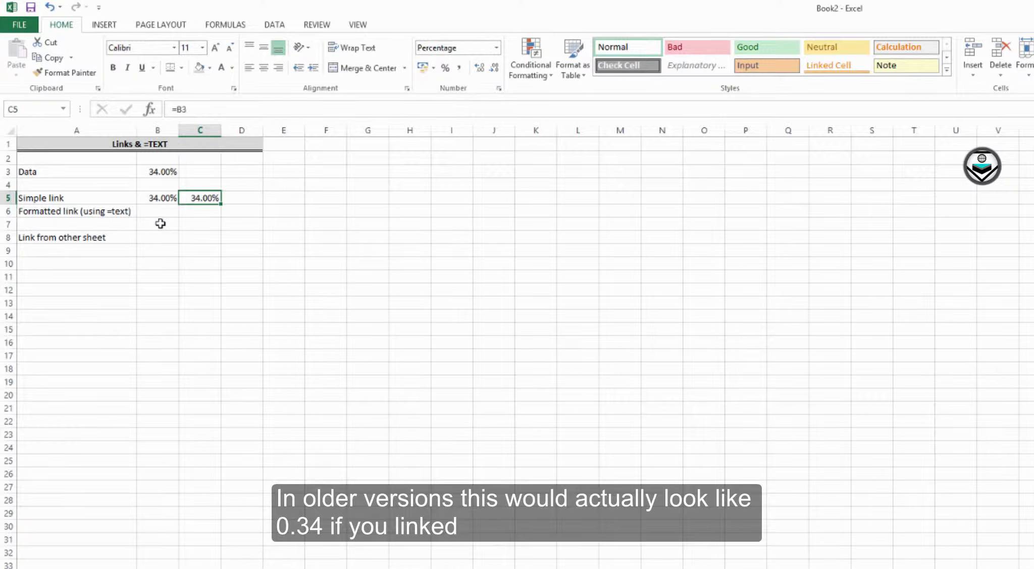
pyautogui.press('Down')
pyautogui.press('Up')
pyautogui.press('Right')
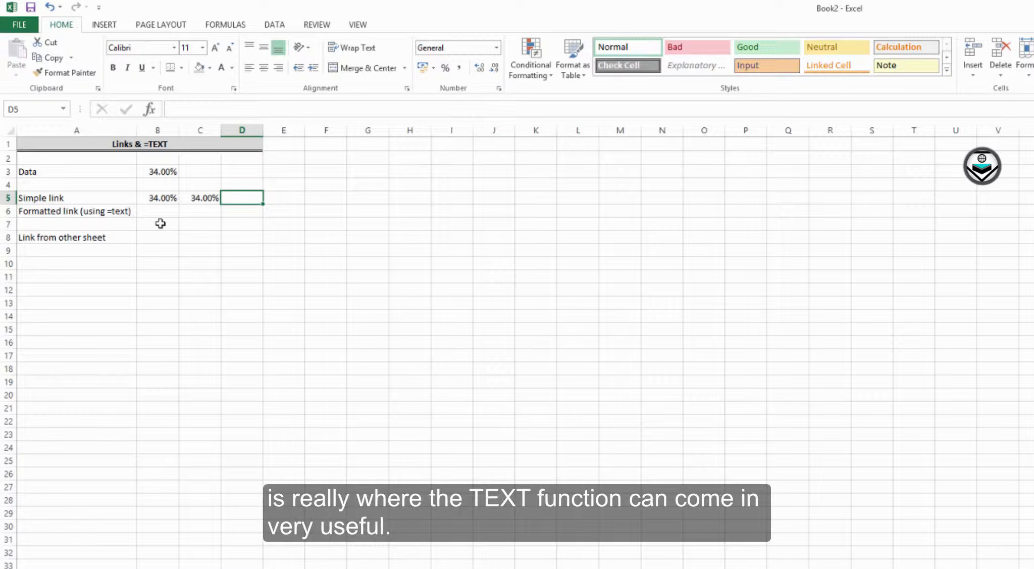
# Step: Enter the formula =TEXT(B3,"0.00") in cell B6, beside Formatted link, to show the Data value as a two-decimal number
pyautogui.press('Down')
pyautogui.press('Left')
pyautogui.press('Left')
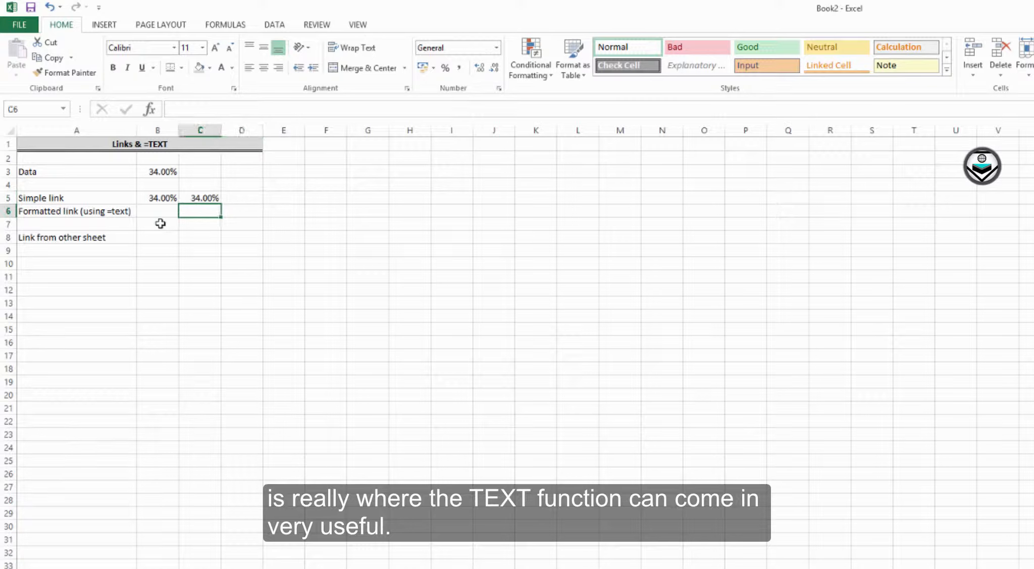
pyautogui.write('=te')
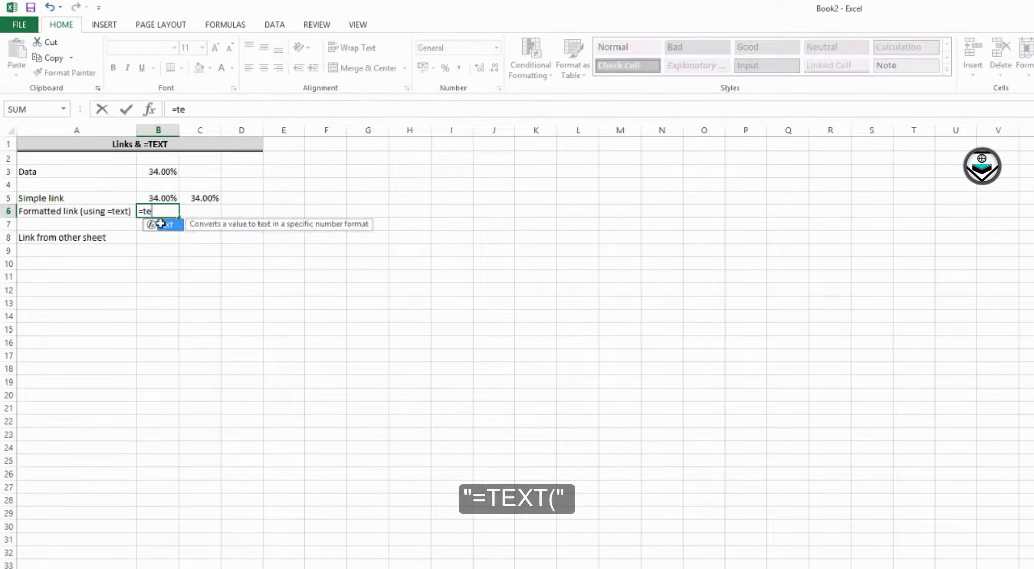
pyautogui.press('Tab')
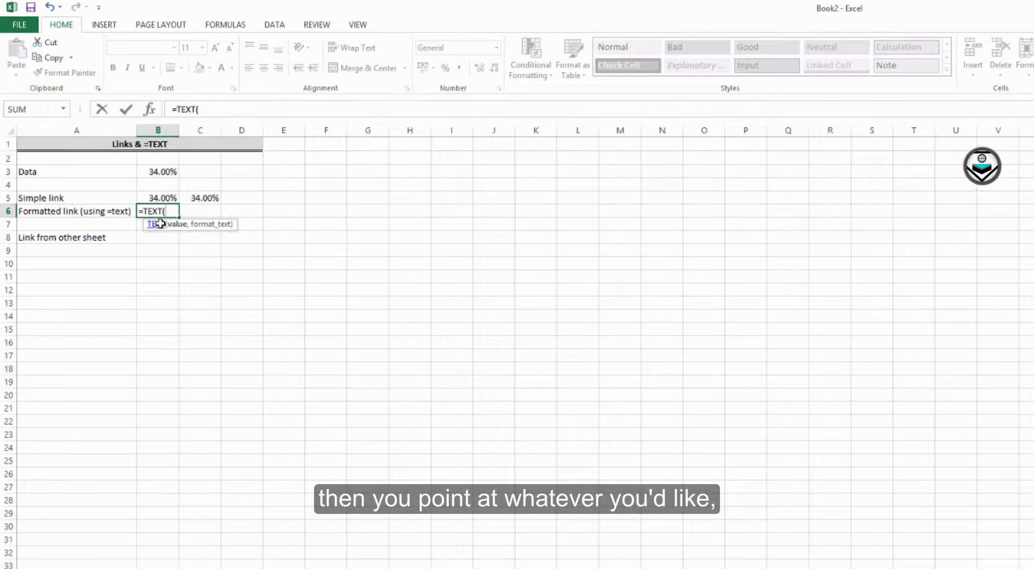
pyautogui.press('Up')
pyautogui.press('Up')
pyautogui.press('Up')
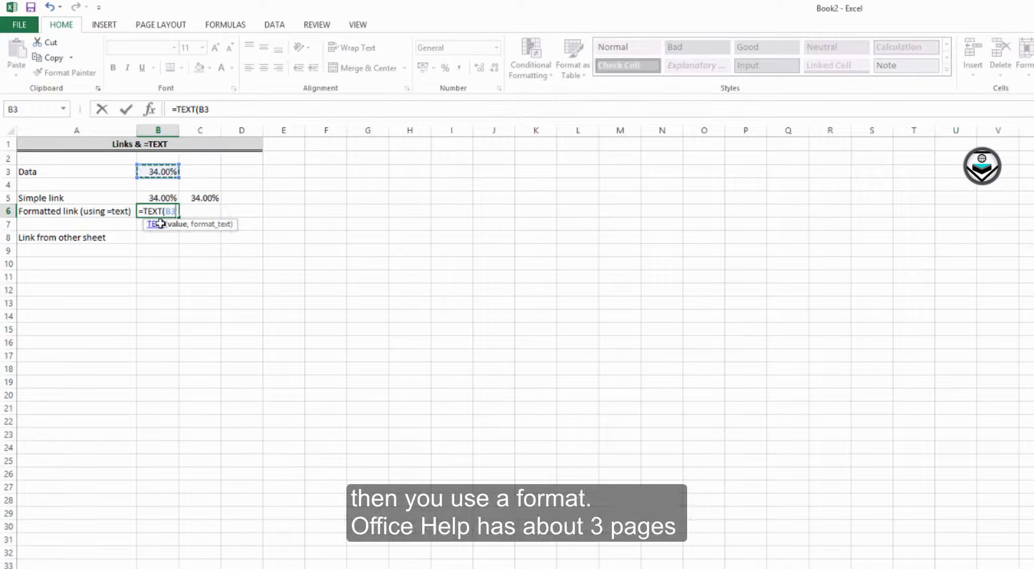
pyautogui.write(',')
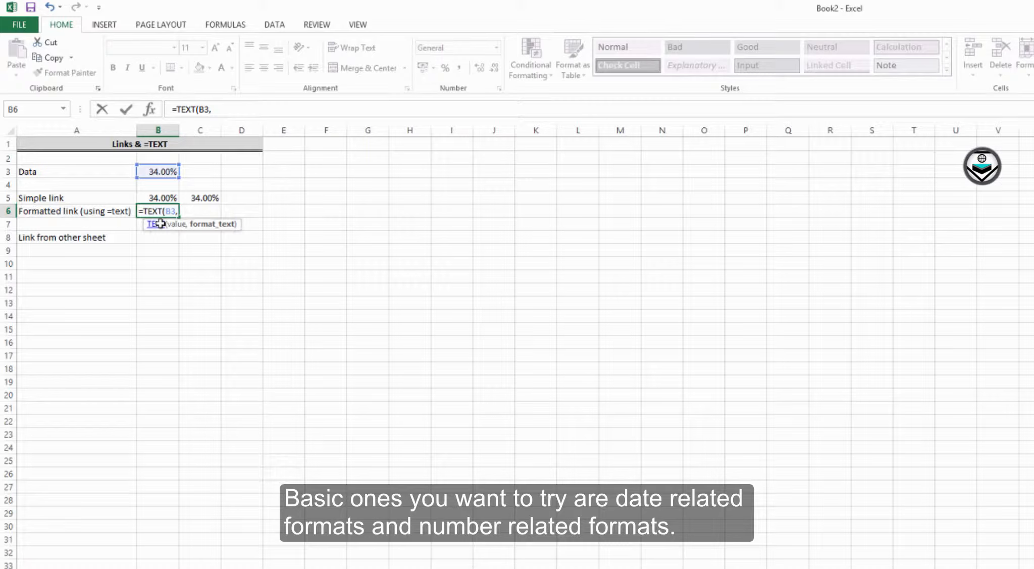
pyautogui.write('"0.00")')
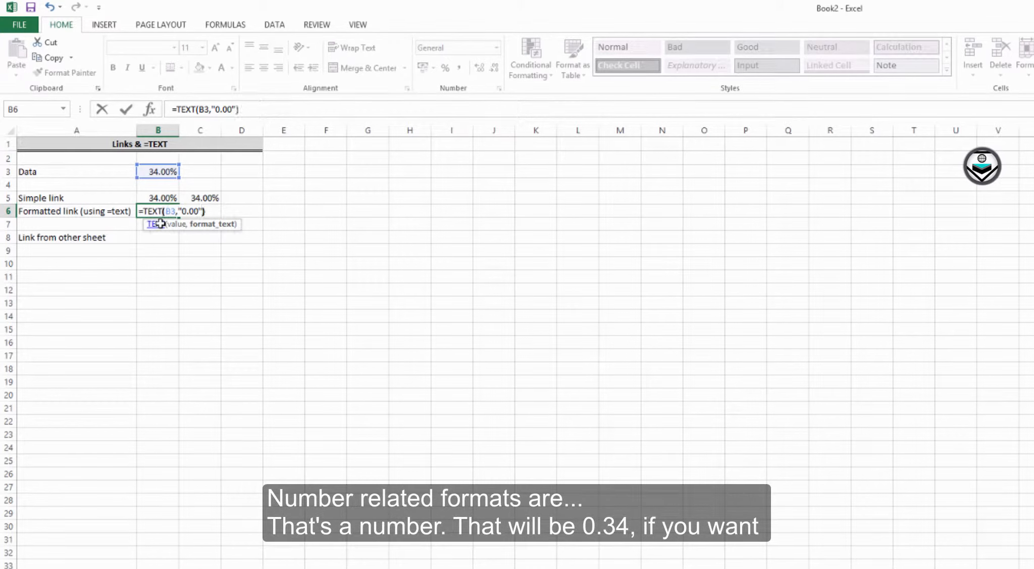
pyautogui.press('Return')
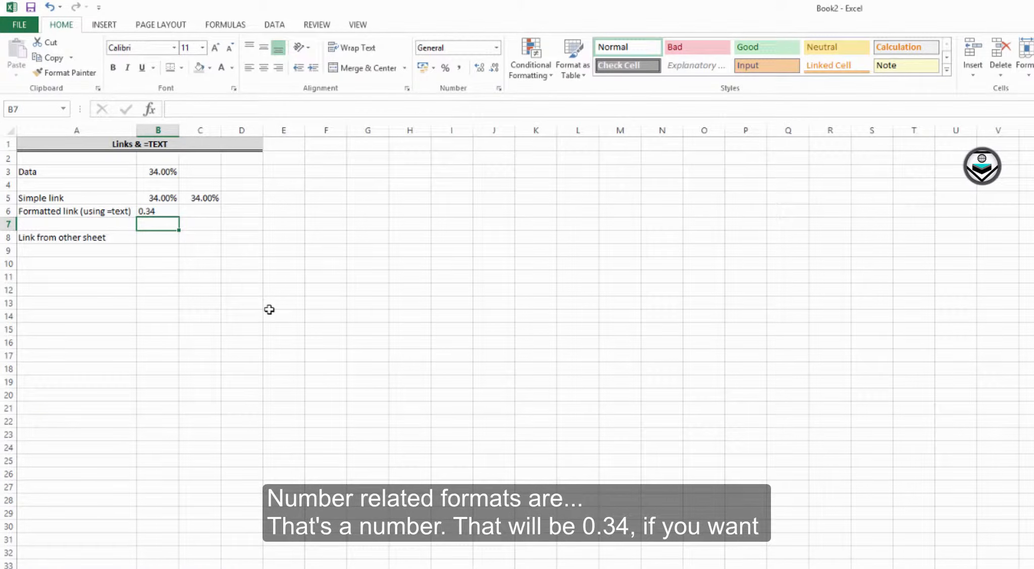
# Step: Change the format in the B6 TEXT formula to "0.00%" so the linked Data value shows as a percentage
pyautogui.press('Up')
pyautogui.press('F2')
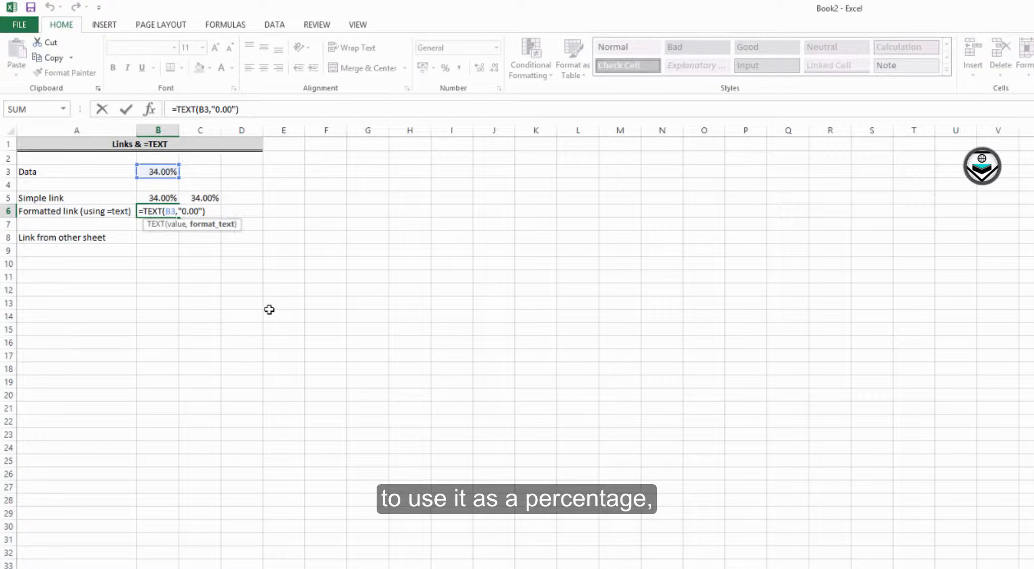
pyautogui.write('%')
pyautogui.hotkey('ctrl', 'Return')
pyautogui.press('Return')
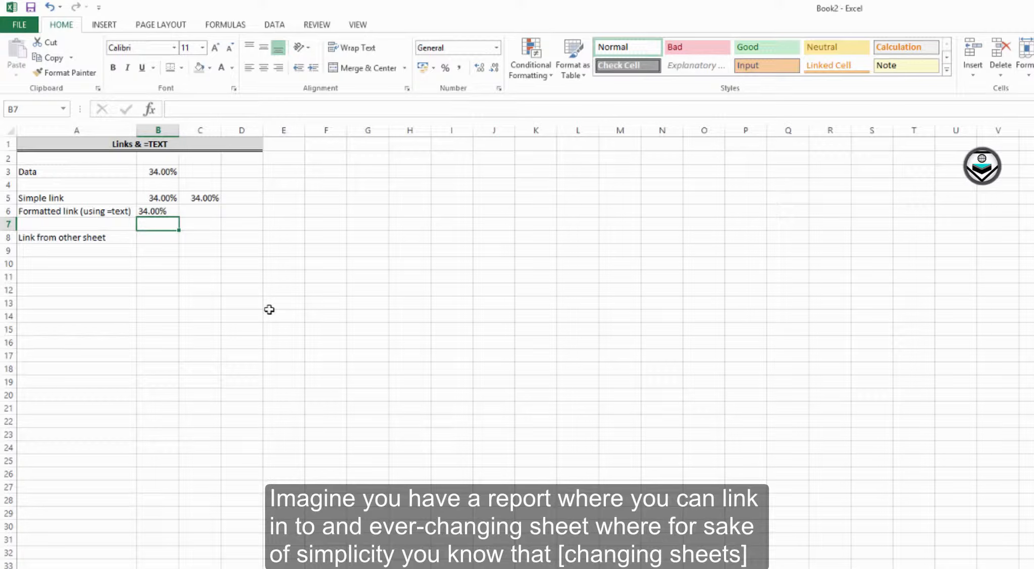
# Step: Paste the latest date header from cell E1 of Data_Sheet as a link in B8, and fit column B to its contents
pyautogui.hotkey('ctrl', 'pagedown')
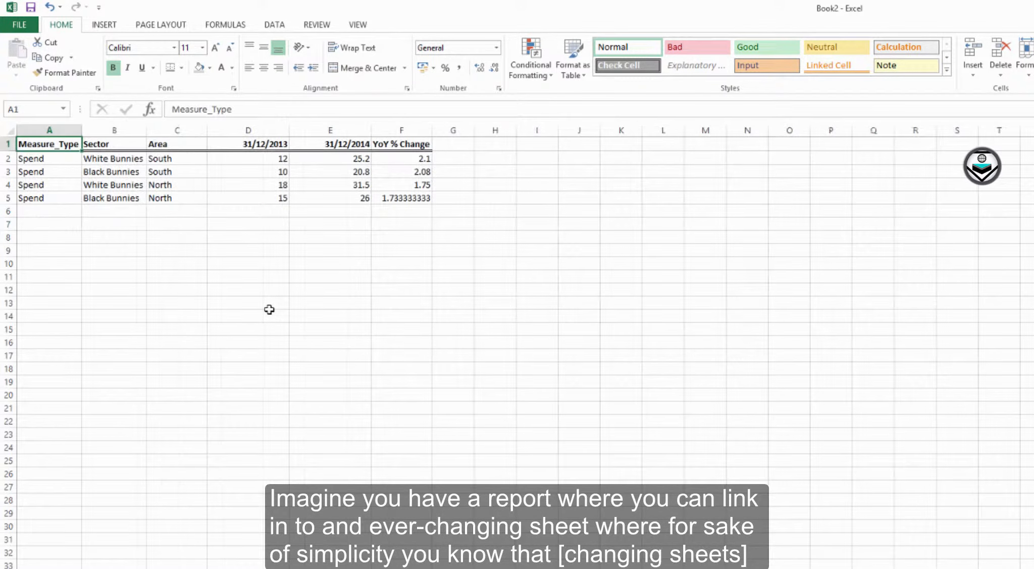
pyautogui.click(335, 144)
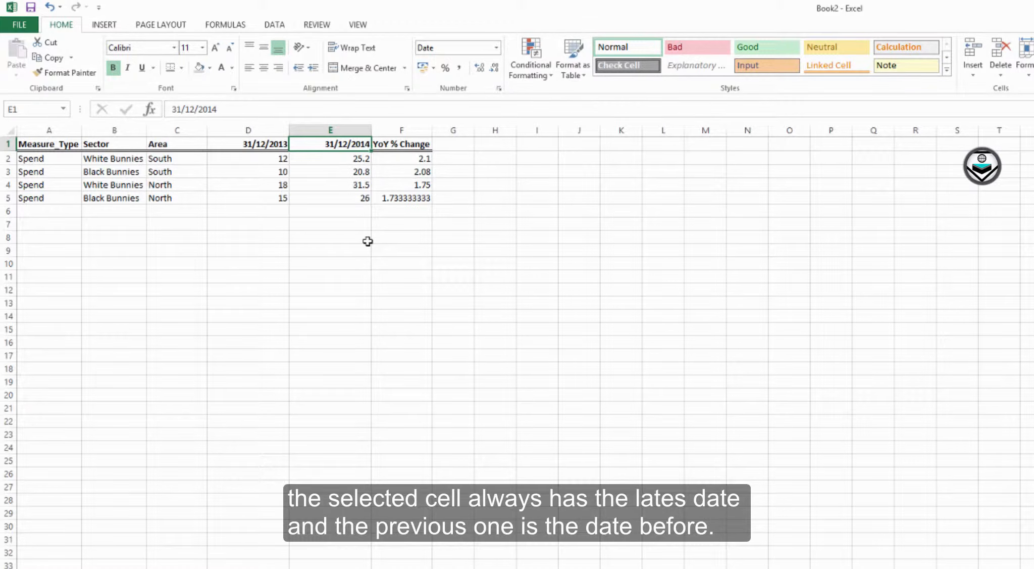
pyautogui.press('Left')
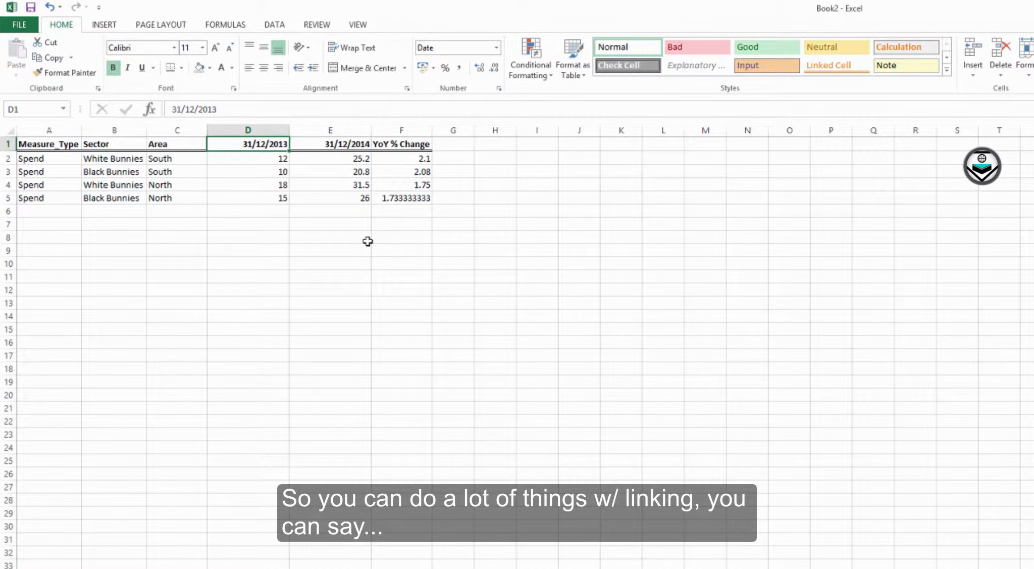
pyautogui.press('Right')
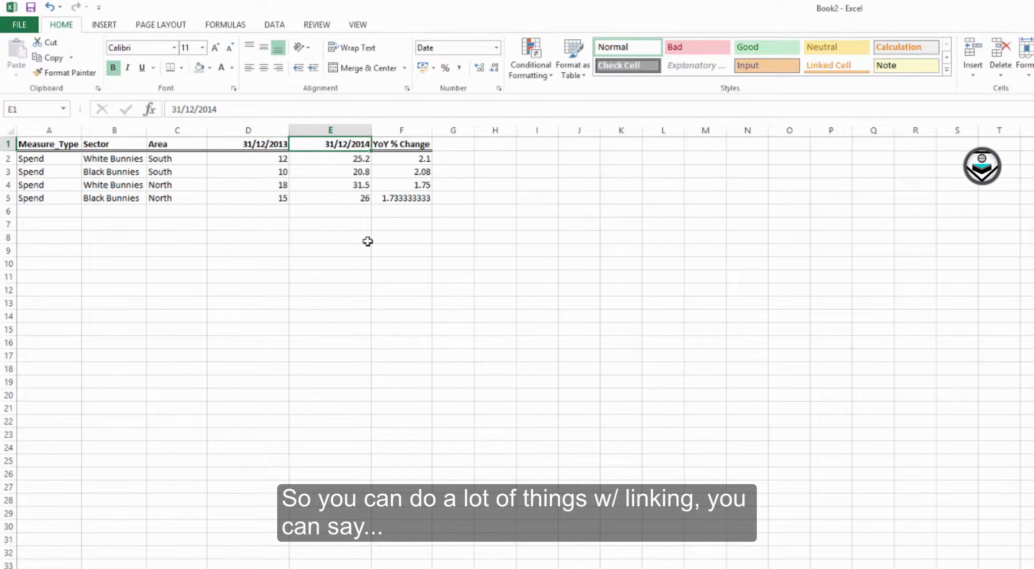
pyautogui.hotkey('ctrl', 'c')
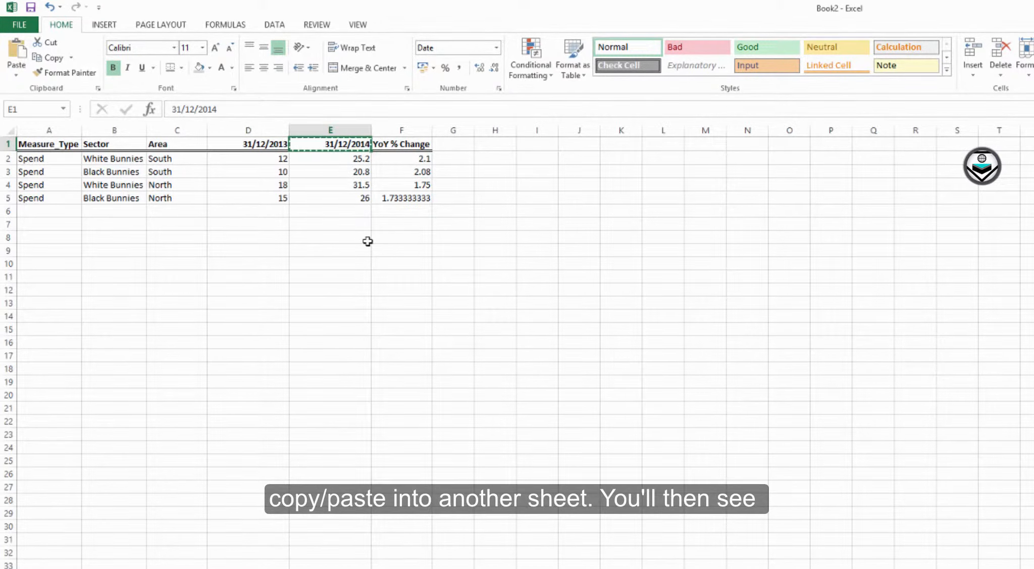
pyautogui.hotkey('ctrl', 'pagedown')
pyautogui.press('Down')
pyautogui.hotkey('shift', 'F10')
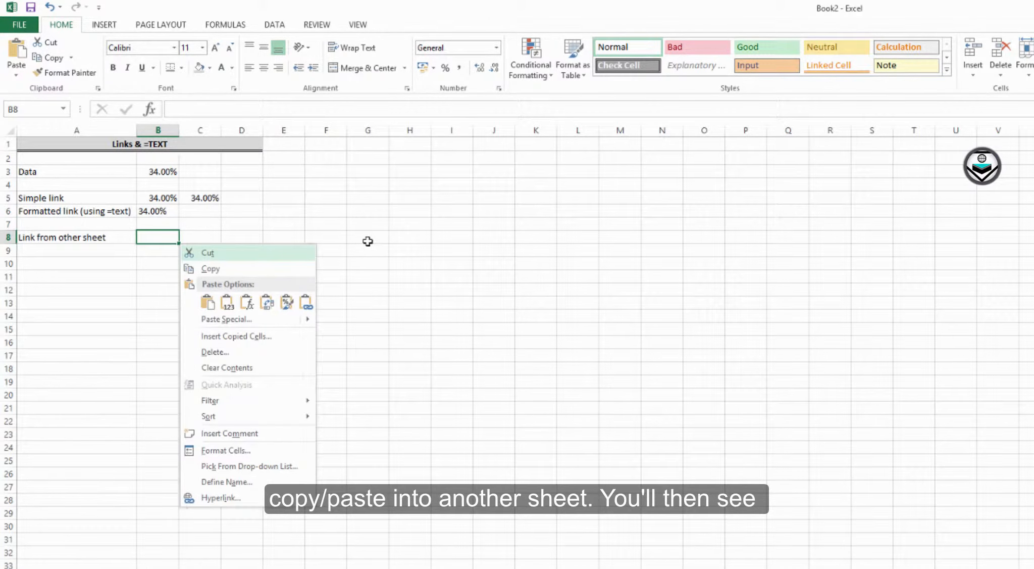
pyautogui.click(303, 305)
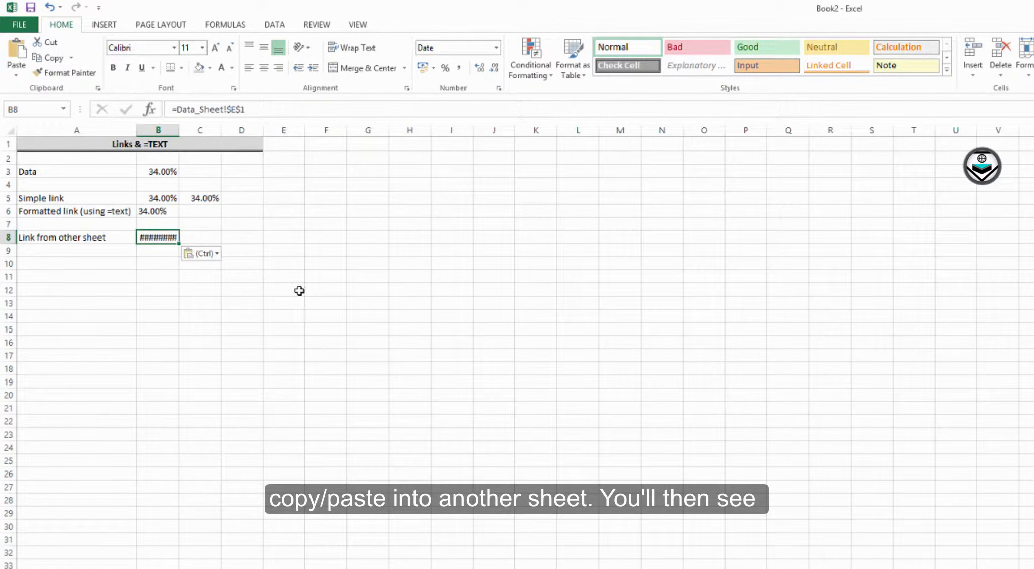
pyautogui.doubleClick(181, 131)
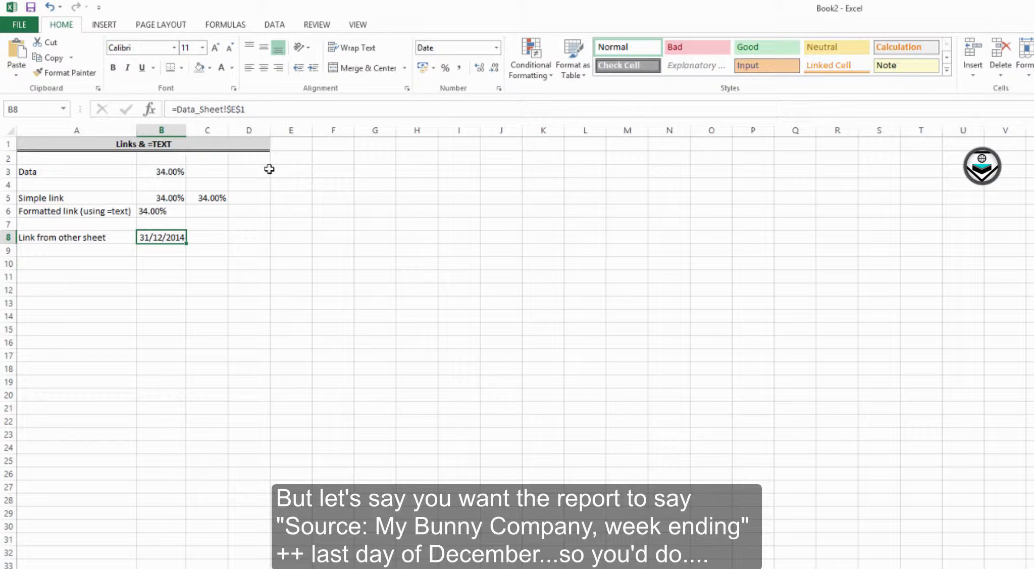
# Step: Extend the B8 link with a text prefix, making it ="Source: my bunny company w/e: "&Data_Sheet!$E$1
pyautogui.press('F2')
pyautogui.press('Home')
pyautogui.press('Right')
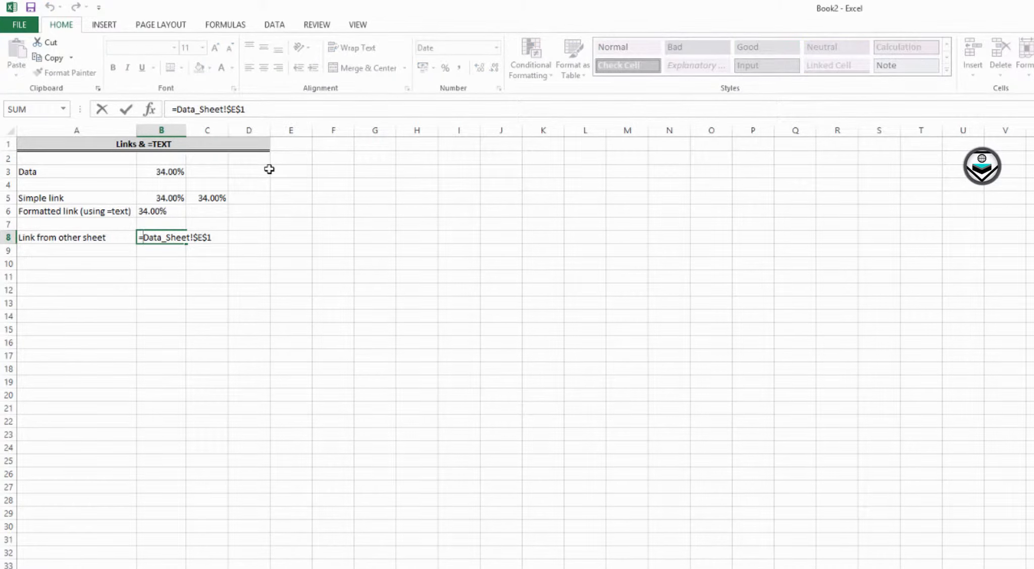
pyautogui.write('"Sou')
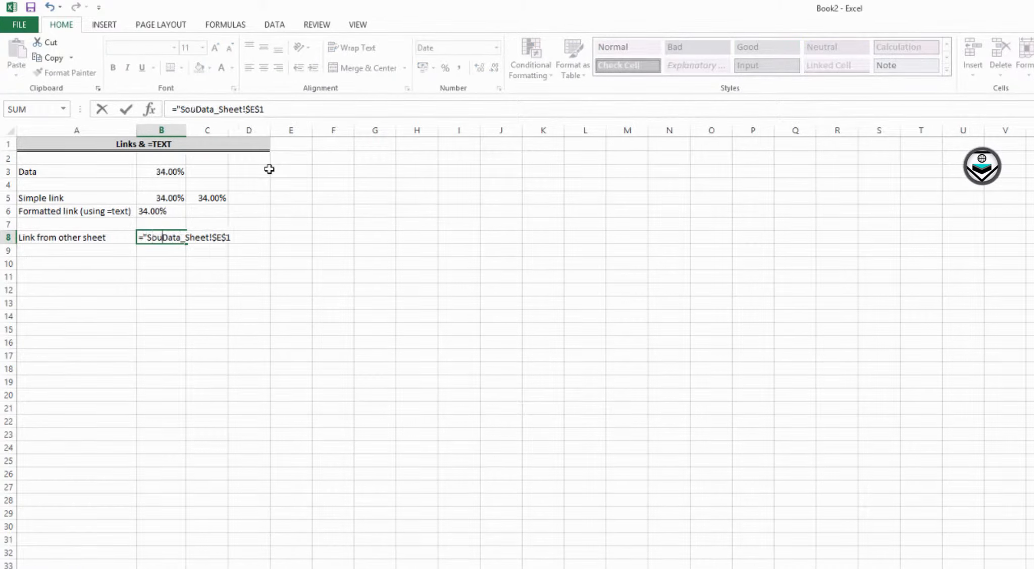
pyautogui.write('rce: my b')
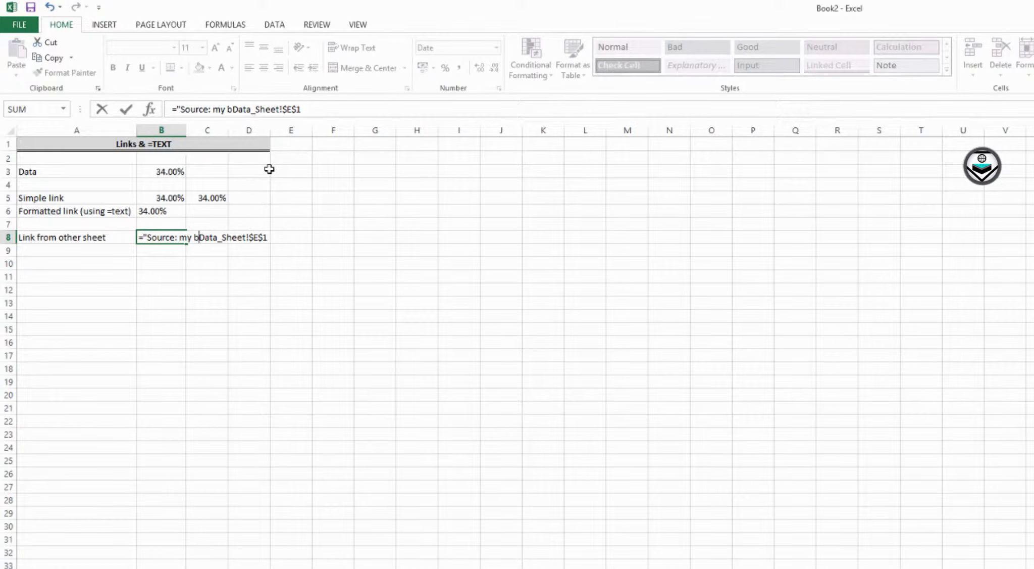
pyautogui.write('unny comp')
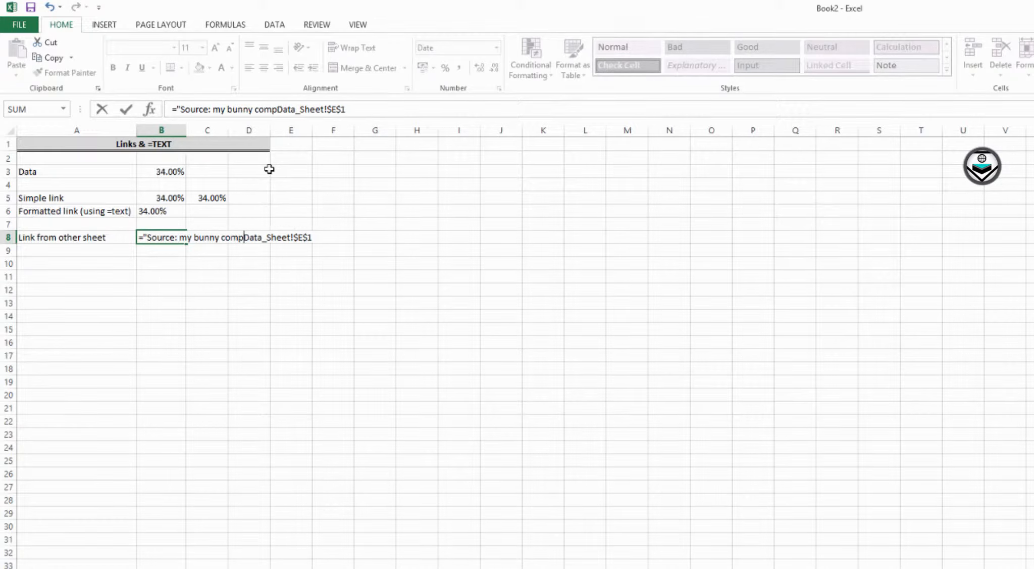
pyautogui.write('any w')
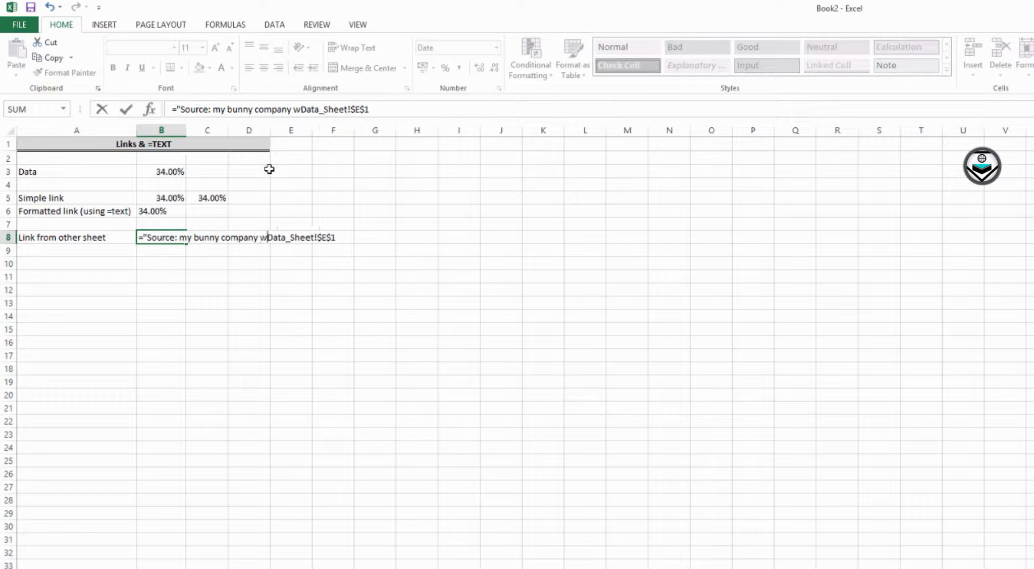
pyautogui.write('/e: "')
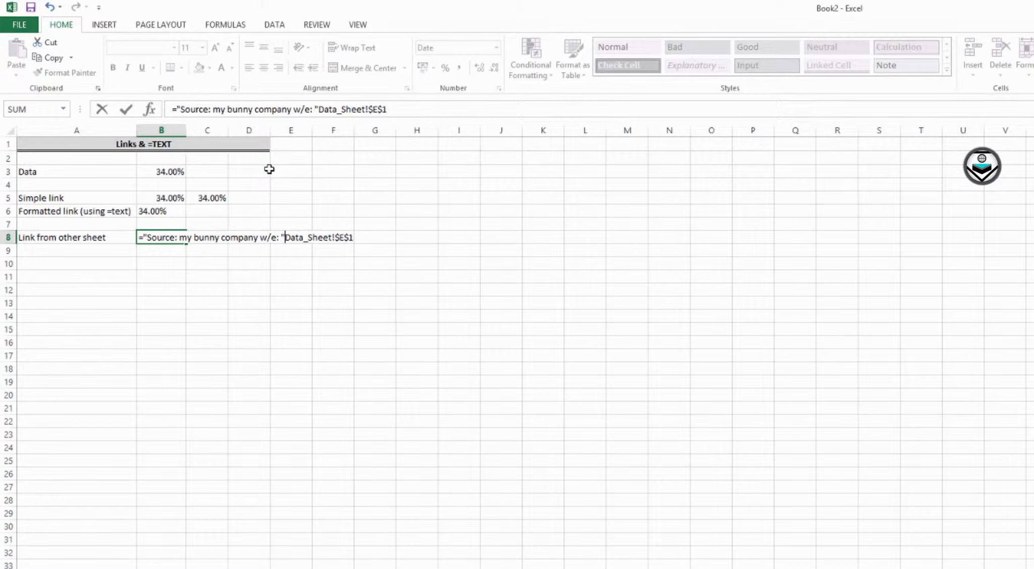
pyautogui.write('&')
pyautogui.press('Return')
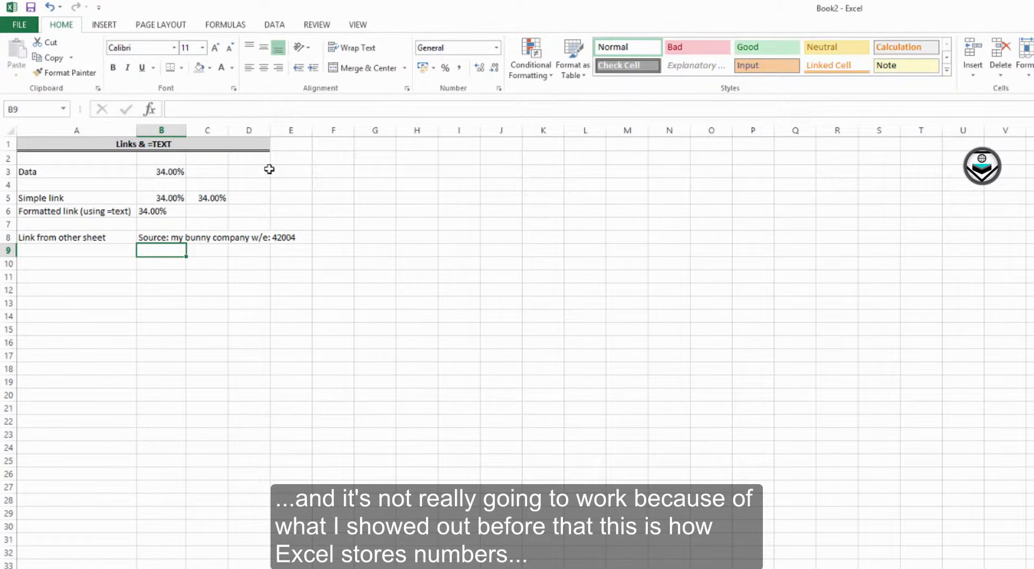
# Step: Examine how the date headers on Data_Sheet are stored by showing formula view briefly, and return to the links sheet
pyautogui.hotkey('ctrl', 'pageup')
pyautogui.hotkey('ctrl', '`')
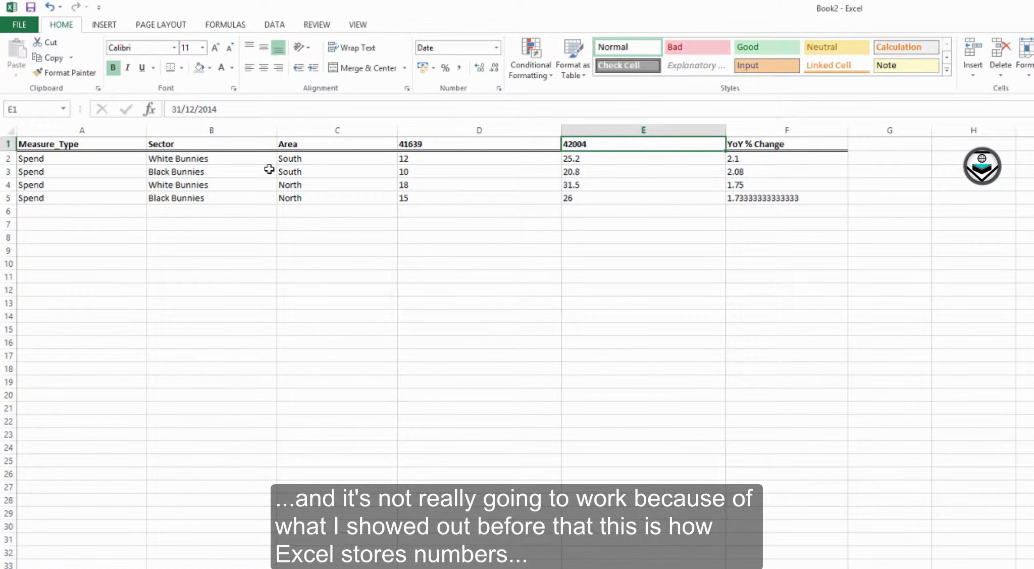
pyautogui.hotkey('ctrl', '`')
pyautogui.hotkey('ctrl', 'pagedown')
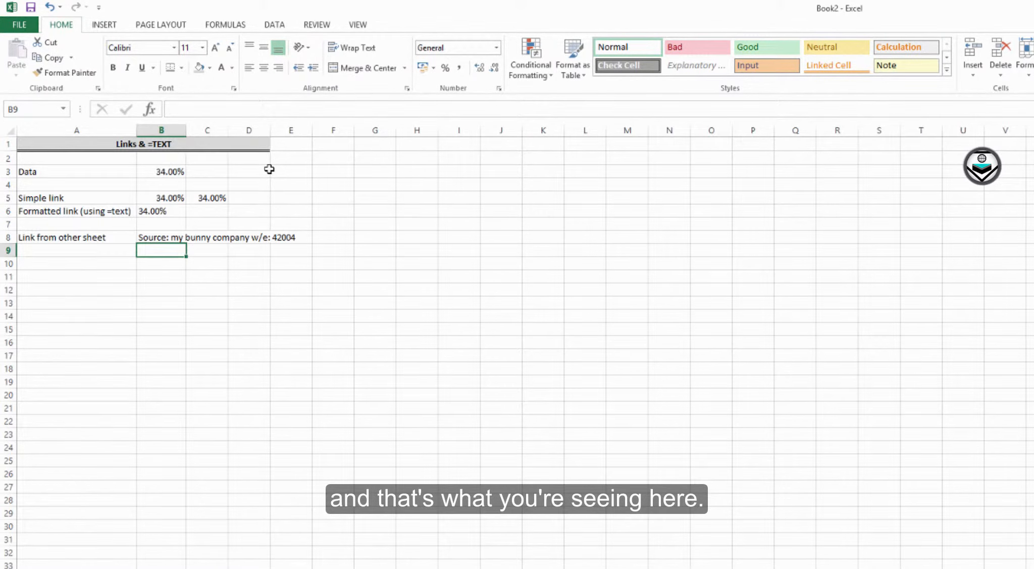
# Step: Fit column B to its full formulas in formula view, select B8 and switch back to the normal view
pyautogui.hotkey('ctrl', '`')
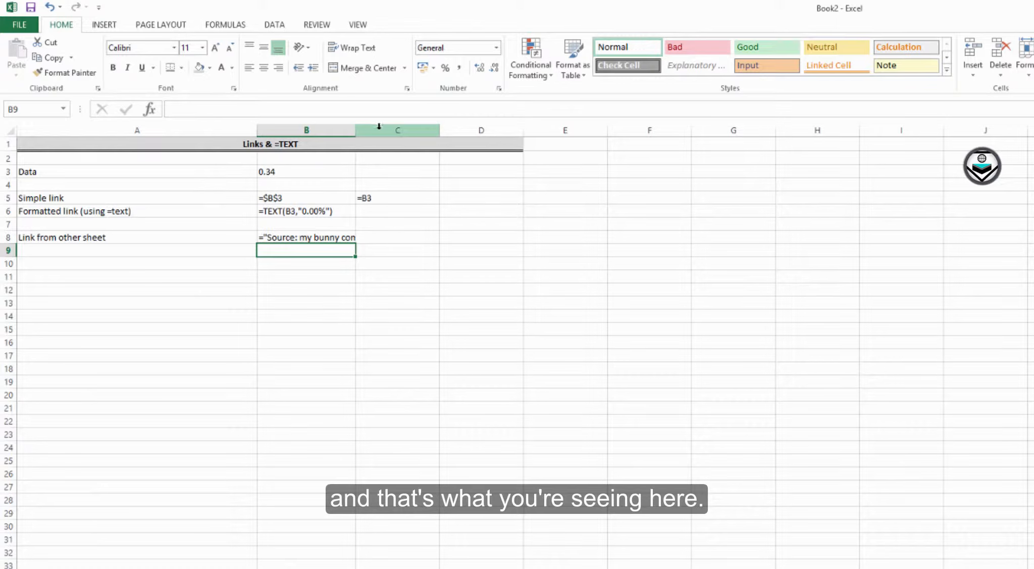
pyautogui.doubleClick(357, 132)
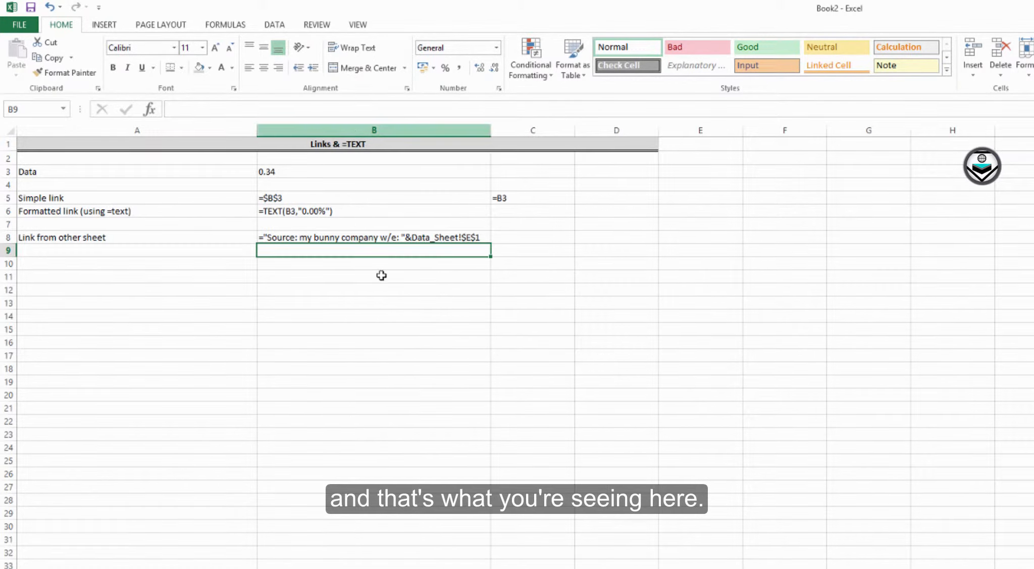
pyautogui.click(447, 239)
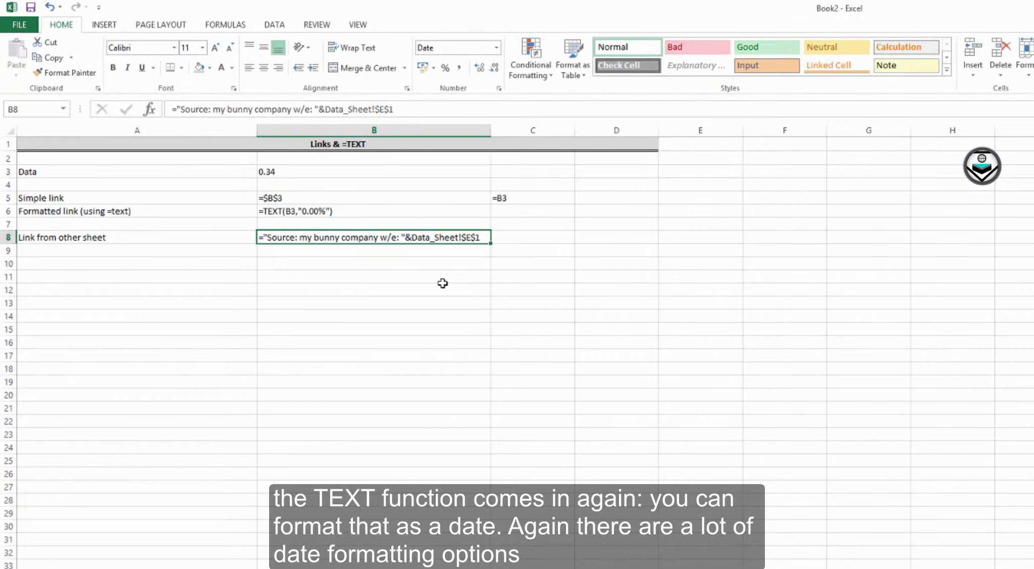
pyautogui.hotkey('ctrl', '`')
# Step: Wrap the Data_Sheet!$E$1 reference in the B8 formula in a TEXT function with the format "dd mmm yyyy"
pyautogui.press('F2')
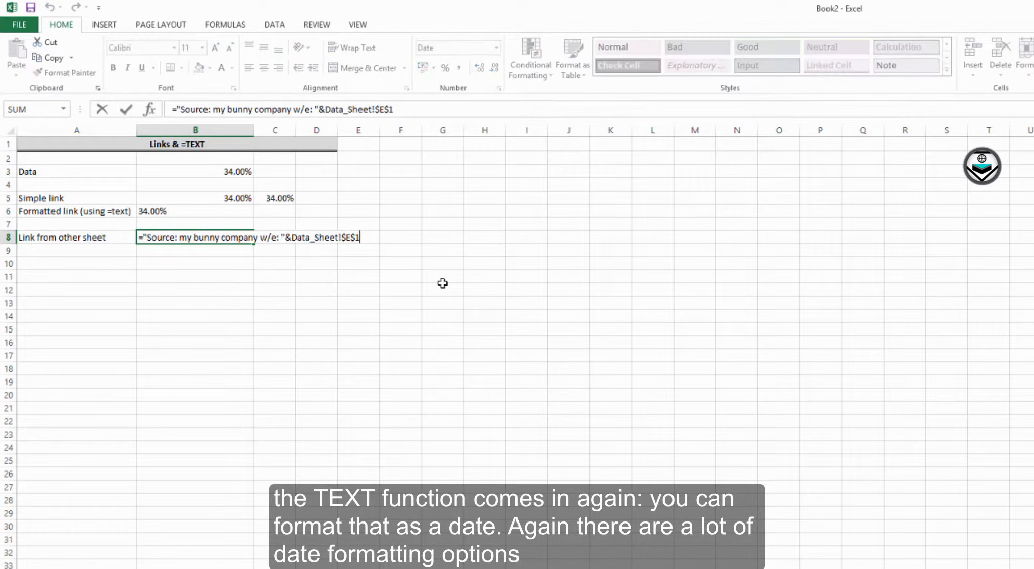
pyautogui.press('Left')
pyautogui.press('Left')
pyautogui.press('Left')
pyautogui.press('Left')
pyautogui.press('Left')
pyautogui.press('Left')
pyautogui.press('Left')
pyautogui.press('Left')
pyautogui.press('Left')
pyautogui.press('Left')
pyautogui.press('Left')
pyautogui.press('Left')
pyautogui.press('Left')
pyautogui.press('Left')
pyautogui.press('Left')
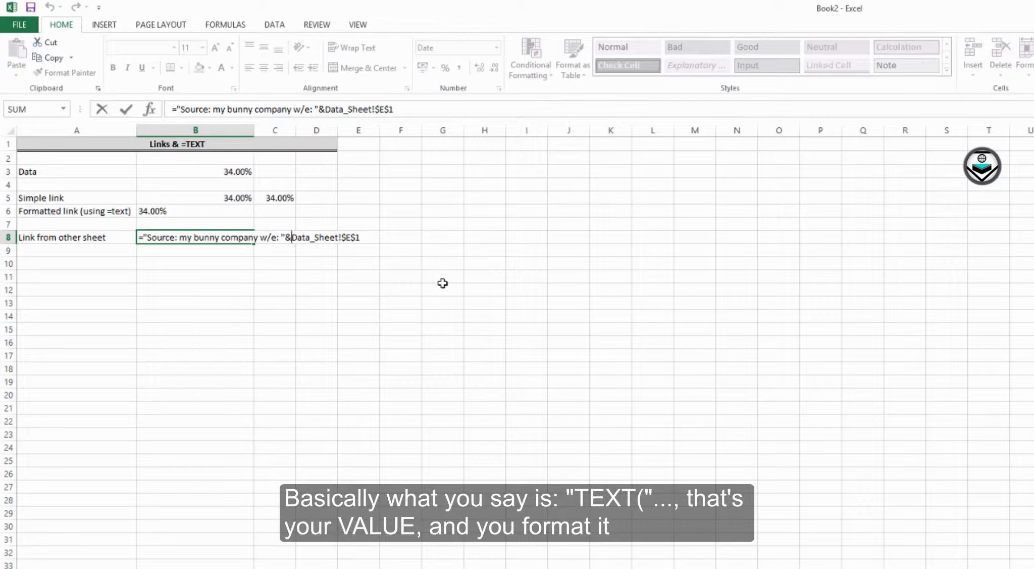
pyautogui.write('tex')
pyautogui.press('Tab')
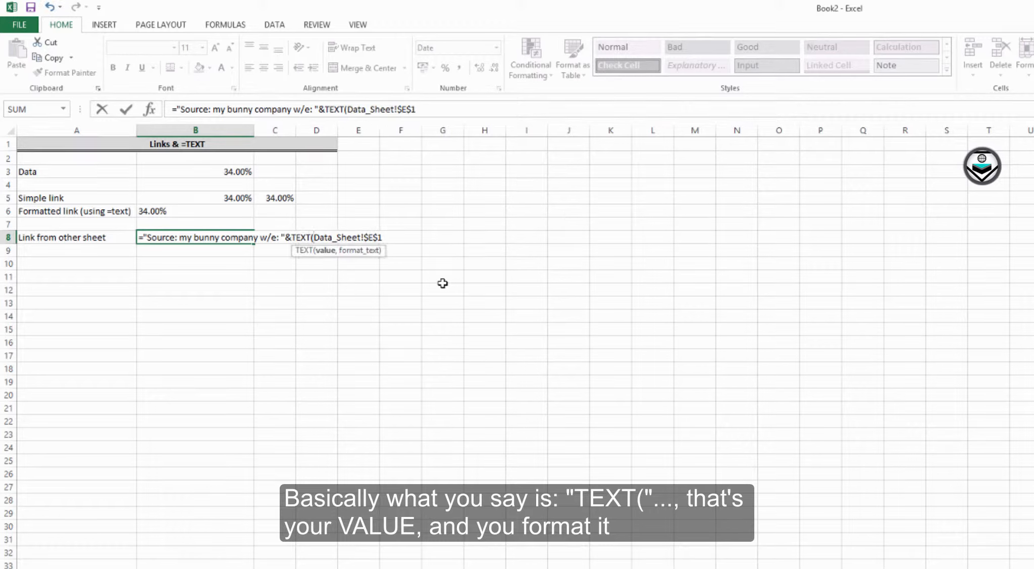
pyautogui.write(', "dd yyy')
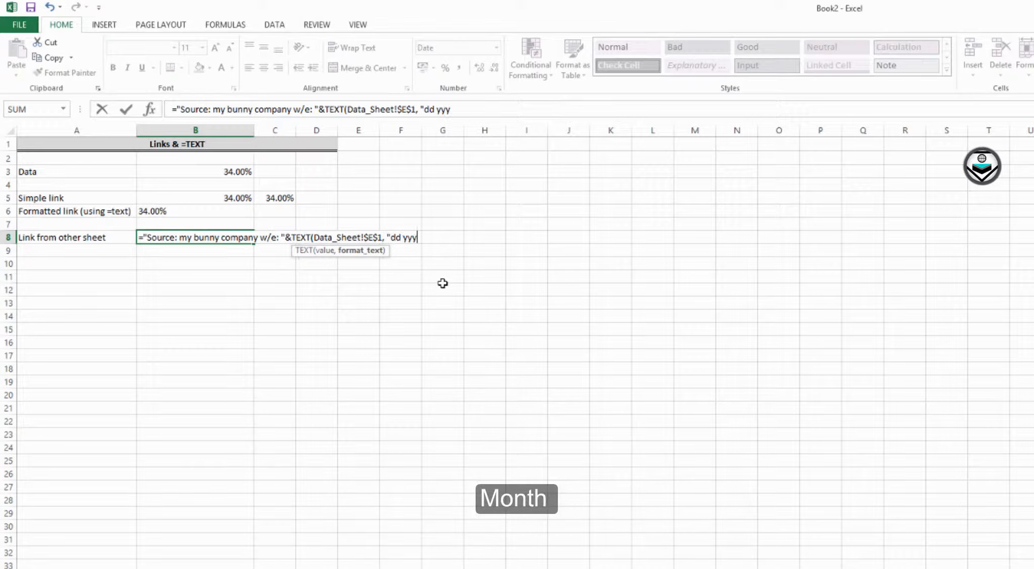
pyautogui.press('BackSpace')
pyautogui.press('BackSpace')
pyautogui.press('BackSpace')
pyautogui.write('mmm')
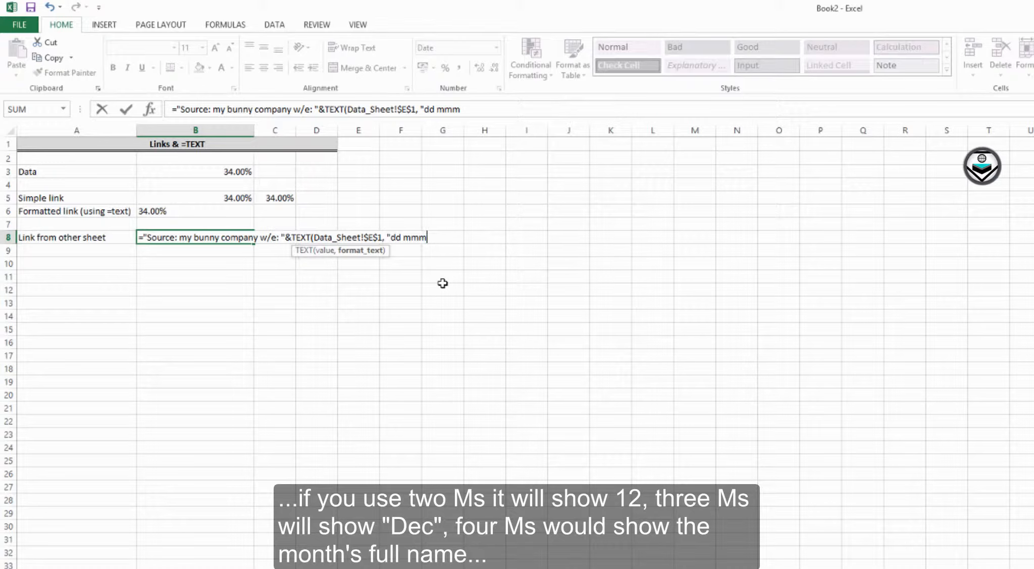
pyautogui.write('yyyy")')
pyautogui.press('Return')
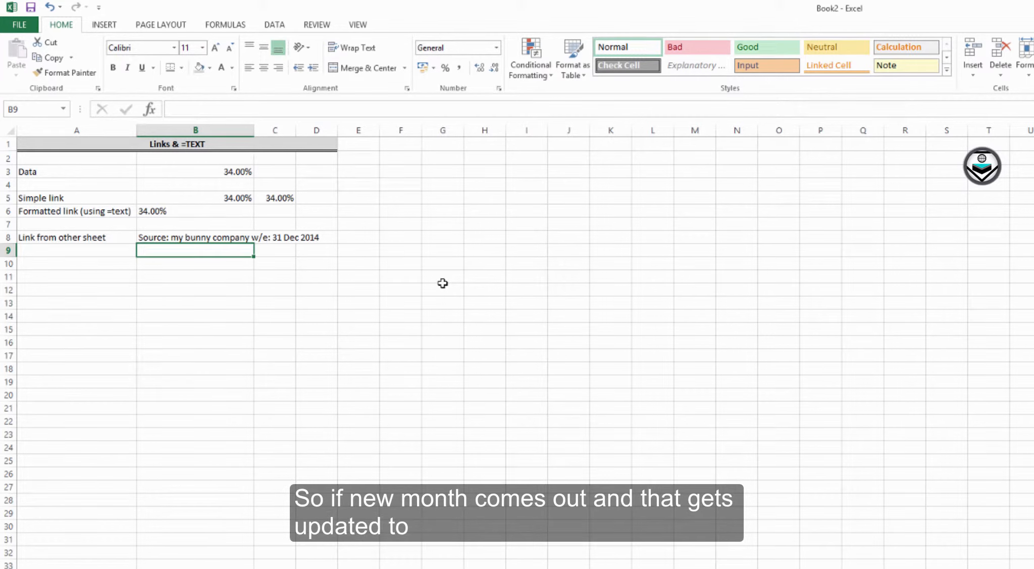
# Step: Change the date header in cell E1 of Data_Sheet to 31/1/15 and check the linked source text in B8
pyautogui.hotkey('ctrl', 'pageup')
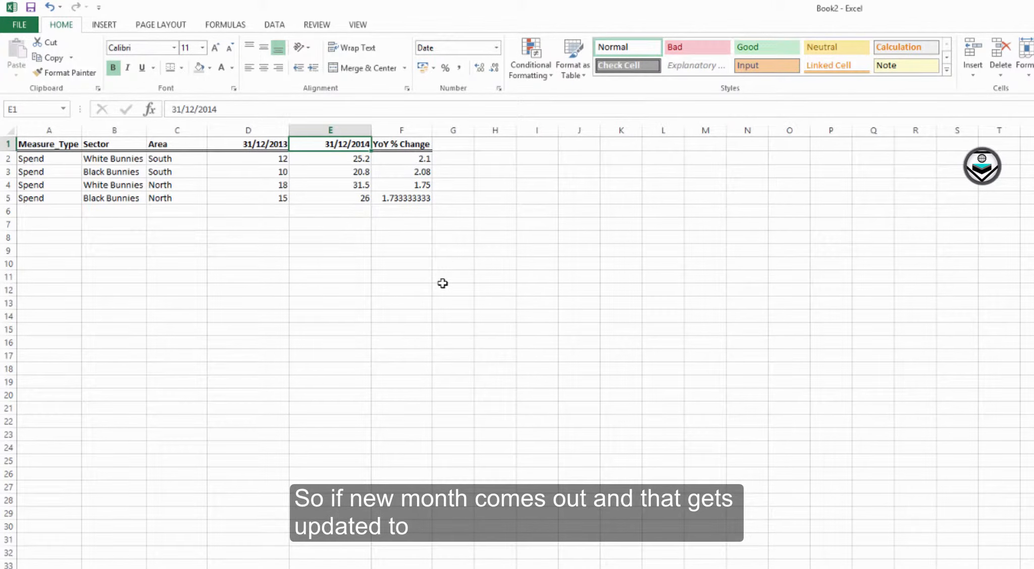
pyautogui.write('31/1/15')
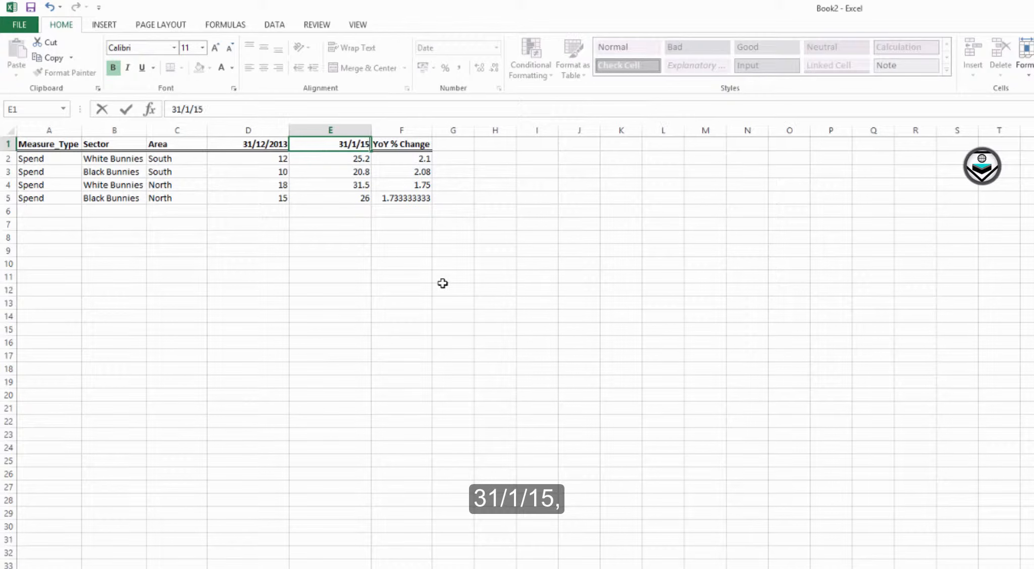
pyautogui.press('Tab')
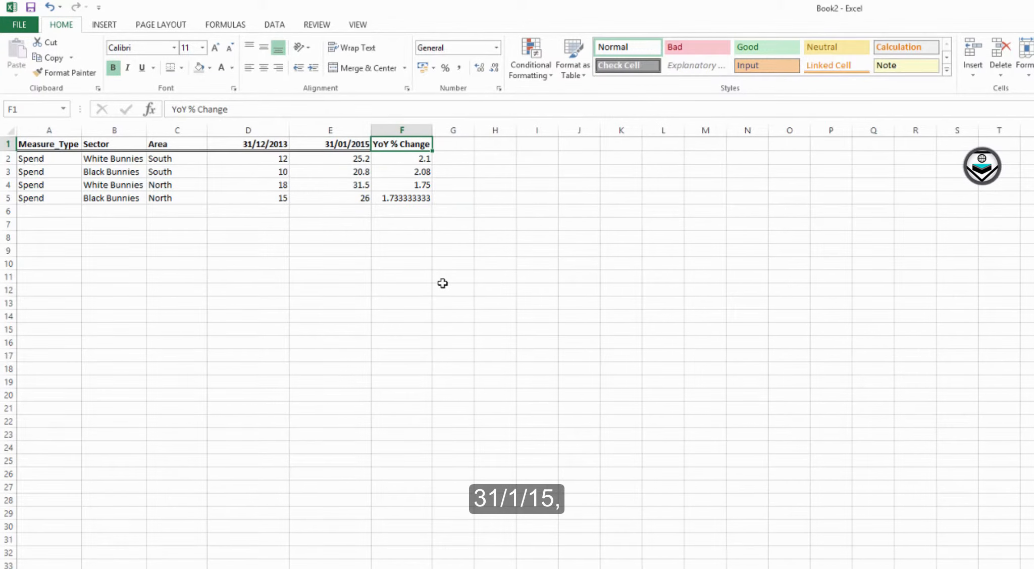
pyautogui.hotkey('ctrl', 'pagedown')
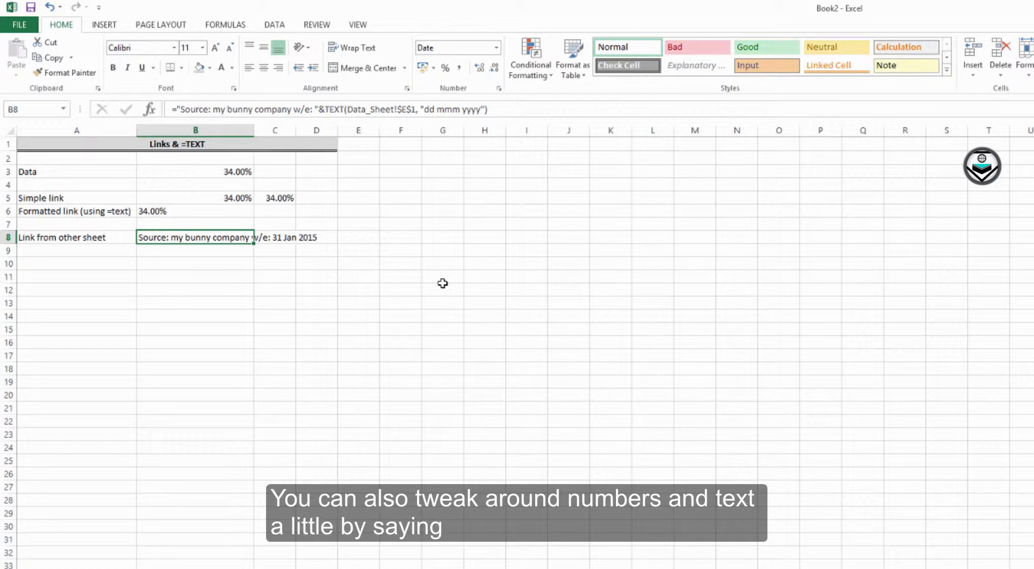
pyautogui.press('Return')
pyautogui.press('Up')
pyautogui.press('Down')
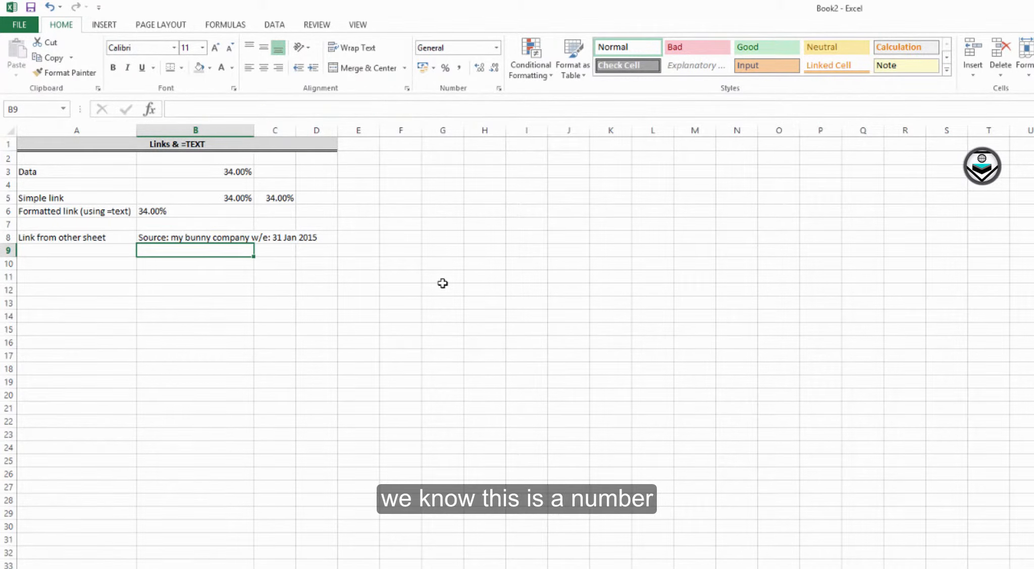
# Step: Check the E1 date header on Data_Sheet and duplicate the exact formula text of B8 from the links sheet into B9
pyautogui.hotkey('ctrl', 'pageup')
pyautogui.press('Left')
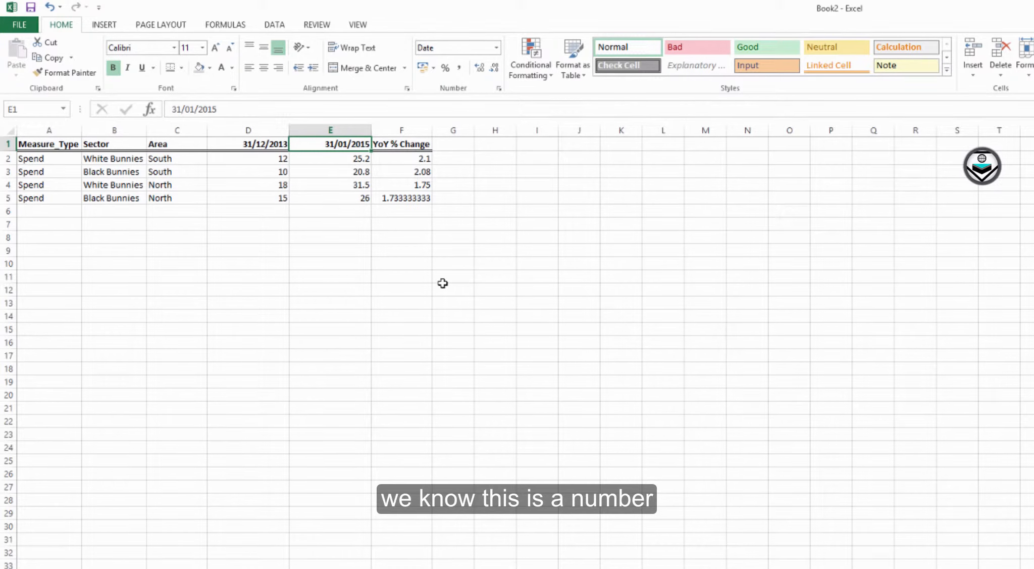
pyautogui.hotkey('ctrl', 'pagedown')
pyautogui.press('Up')
pyautogui.press('F2')
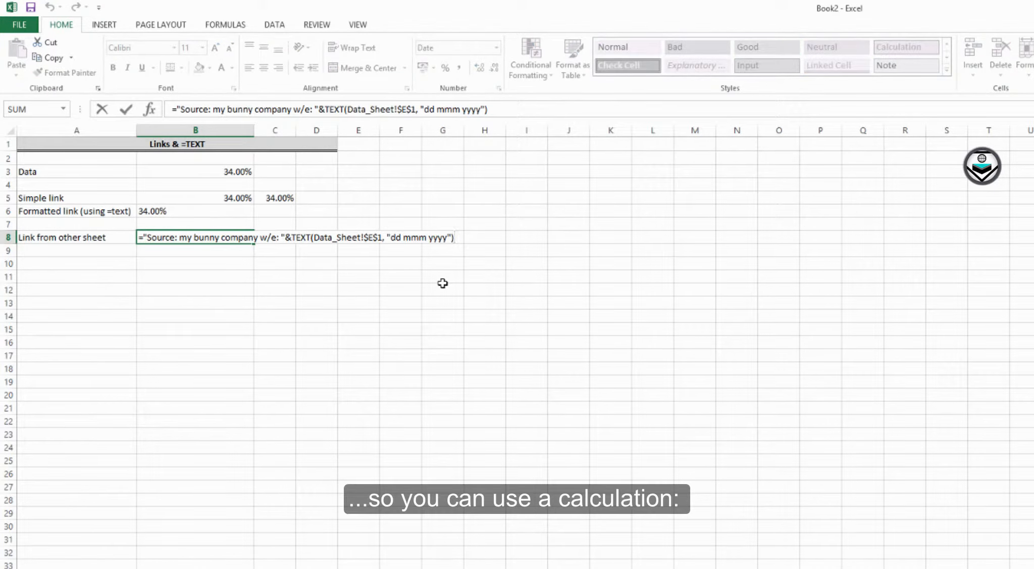
pyautogui.hotkey('shift', 'Home')
pyautogui.hotkey('ctrl', 'c')
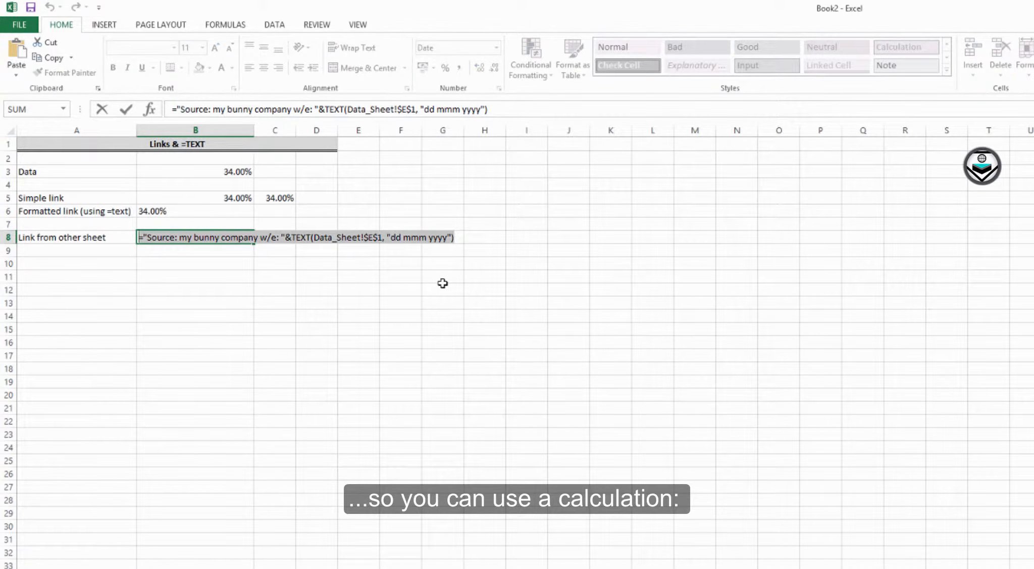
pyautogui.press('Return')
pyautogui.press('F2')
pyautogui.hotkey('ctrl', 'v')
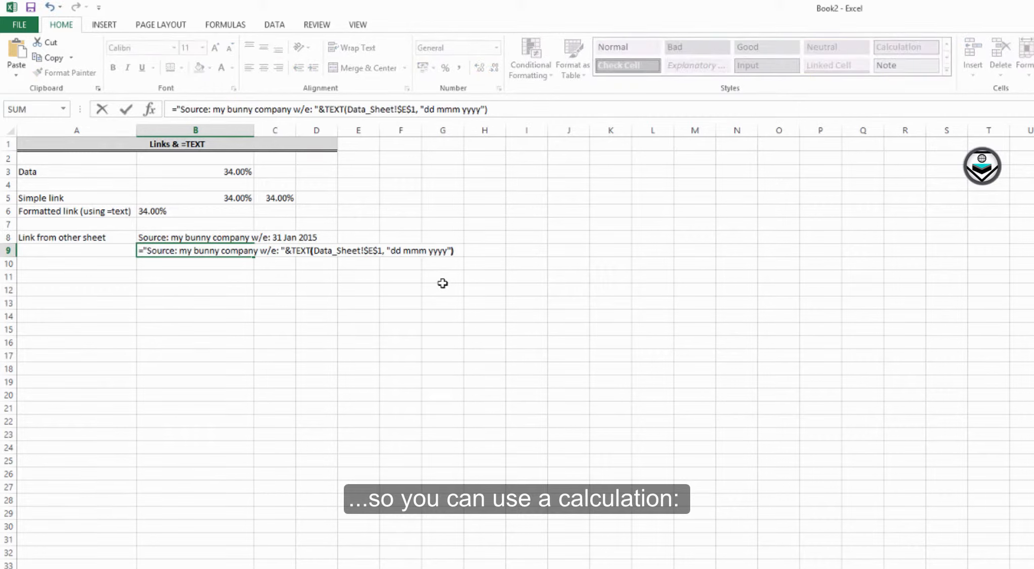
# Step: Add 7 days to the Data_Sheet!$E$1 reference inside the TEXT function of the B9 formula
pyautogui.press('Left')
pyautogui.press('Left')
pyautogui.press('Left')
pyautogui.press('Left')
pyautogui.press('Left')
pyautogui.press('Left')
pyautogui.press('Left')
pyautogui.press('Left')
pyautogui.press('Left')
pyautogui.press('Left')
pyautogui.press('Left')
pyautogui.press('Left')
pyautogui.press('Left')
pyautogui.press('Left')
pyautogui.press('Left')
pyautogui.press('Left')
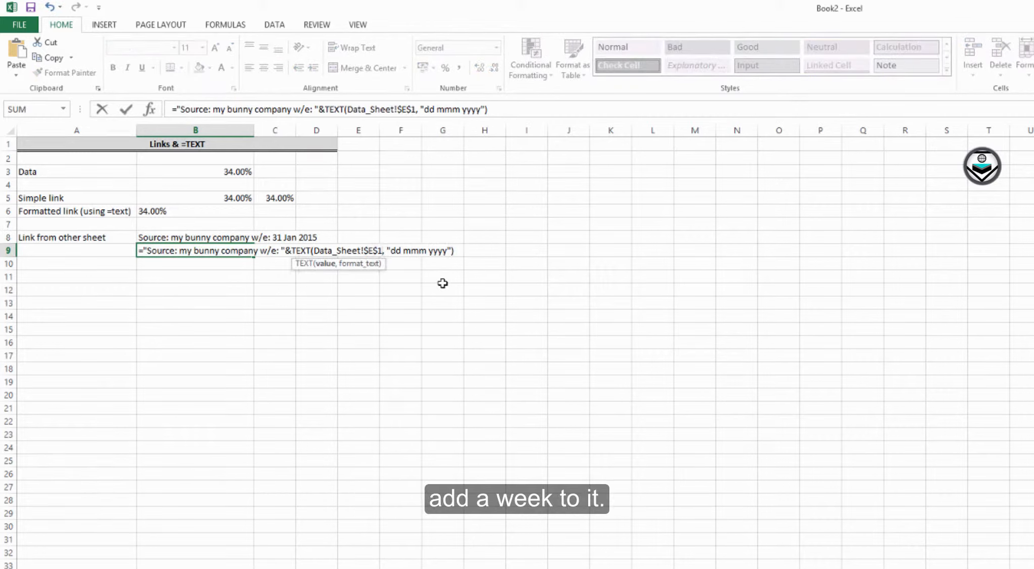
pyautogui.write('+')
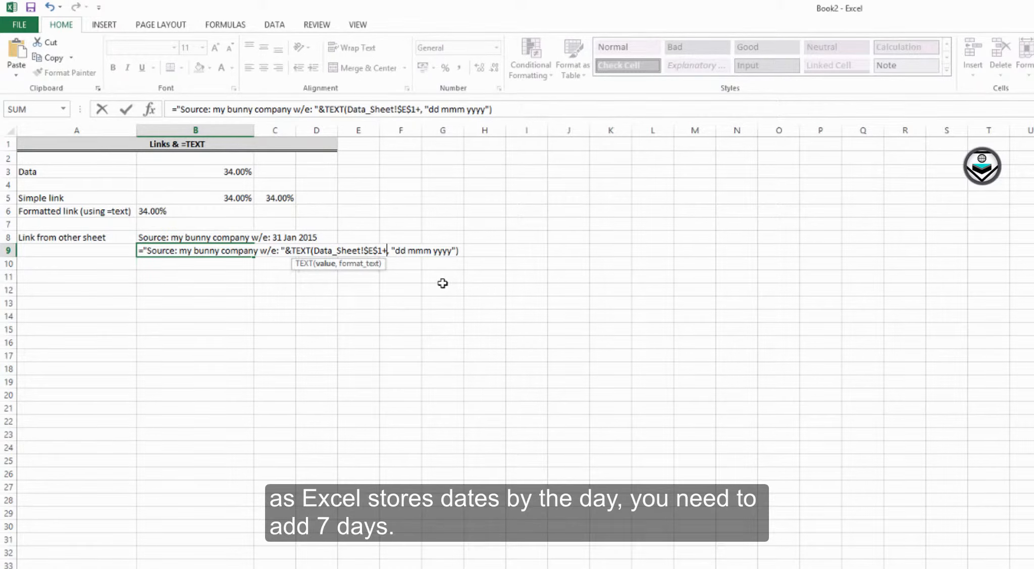
pyautogui.write('7')
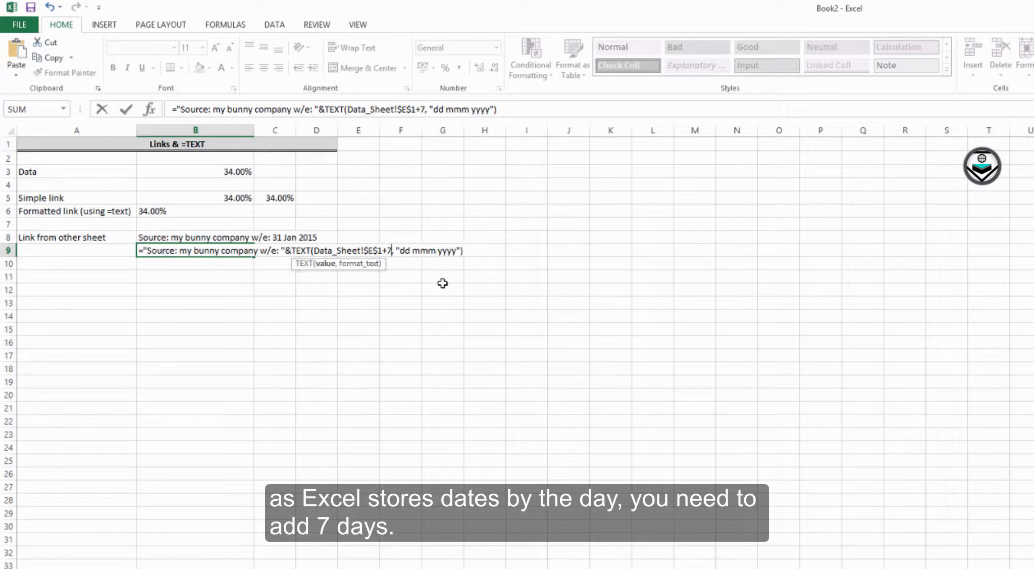
pyautogui.press('Return')
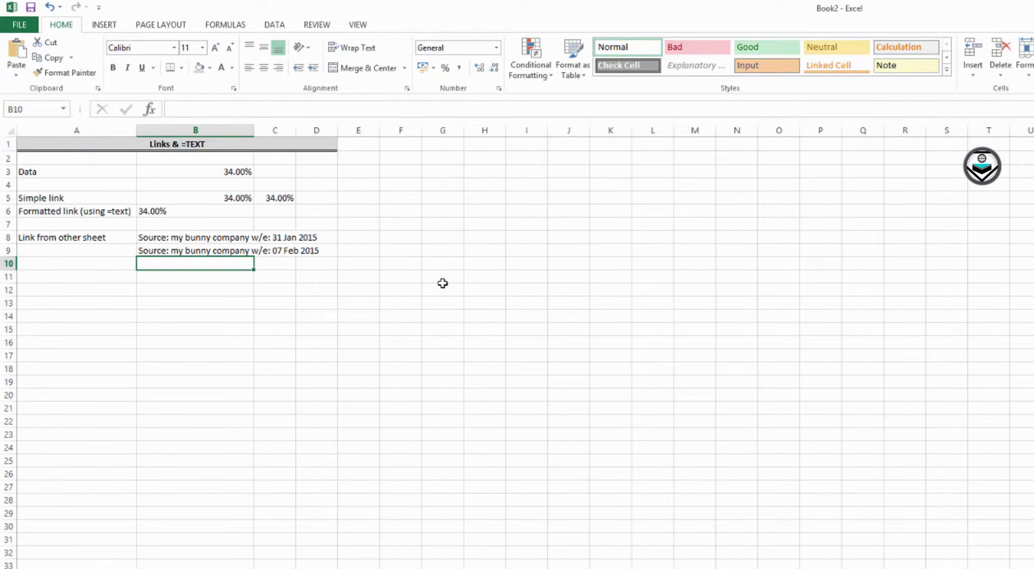
pyautogui.press('Up')
pyautogui.hotkey('ctrl', 'c')
pyautogui.press('Down')
pyautogui.press('Up')
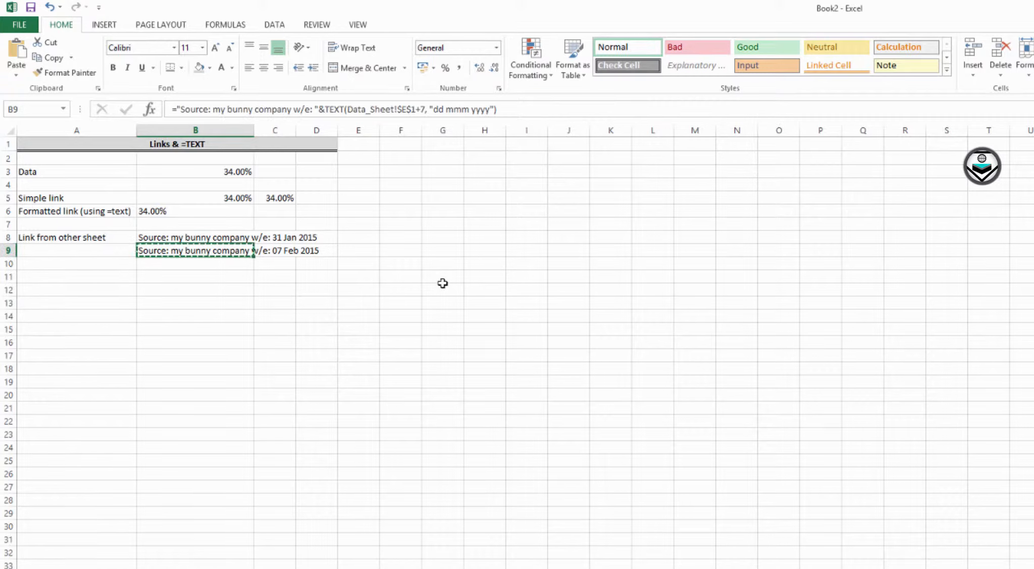
pyautogui.press('Escape')
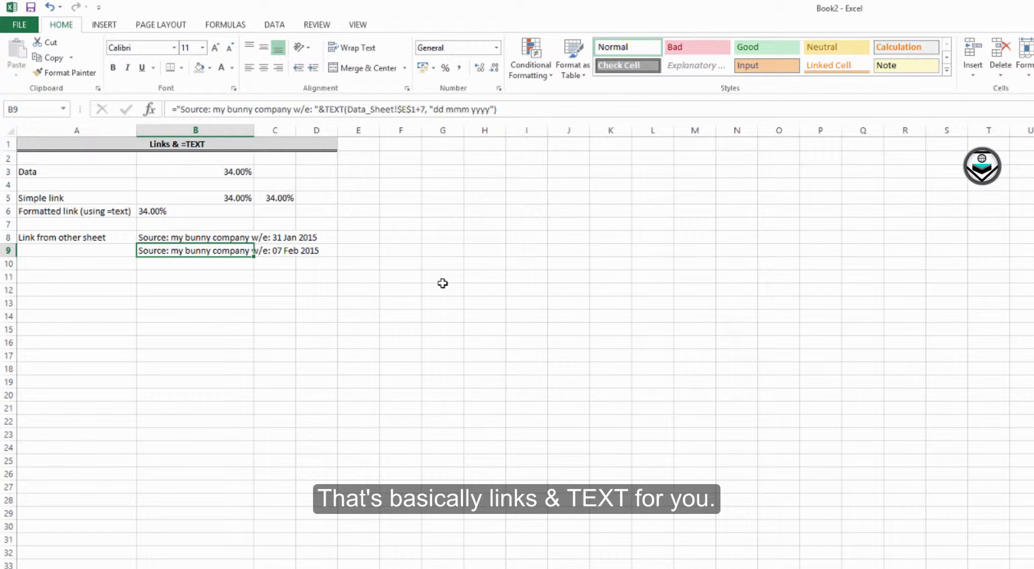
# Step: Start a SUMIF formula in B4 of the Sumifs_etc sheet with Data_Sheet!B2:B5 as its criteria-matching range
pyautogui.hotkey('ctrl', 'pagedown')
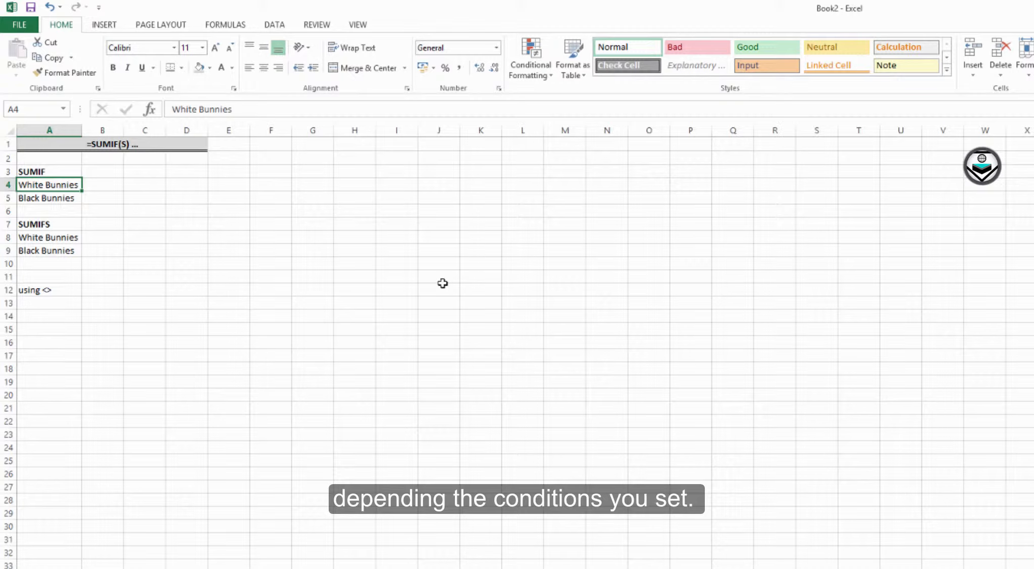
pyautogui.press('Right')
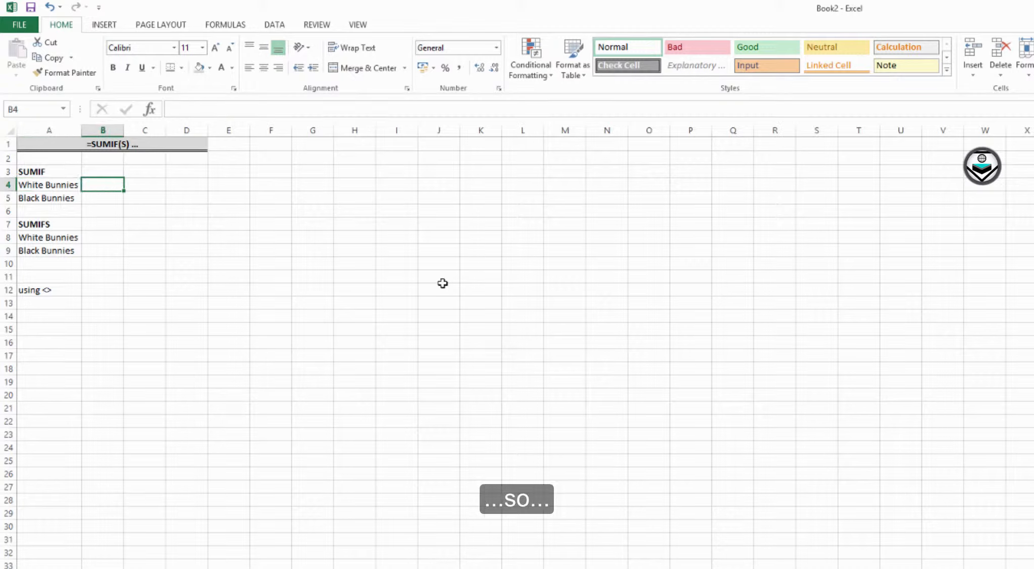
pyautogui.write('=')
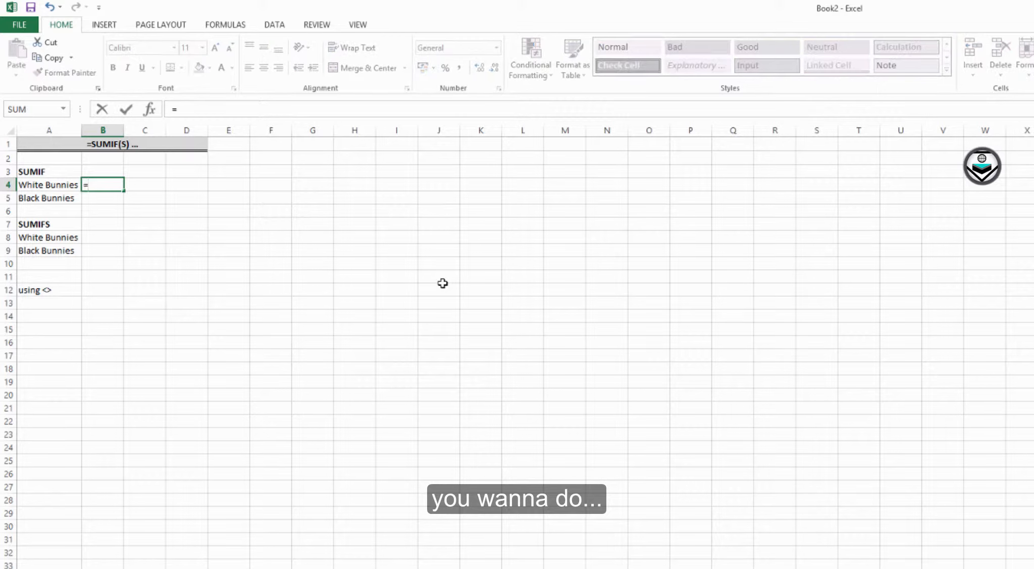
pyautogui.write('sumif')
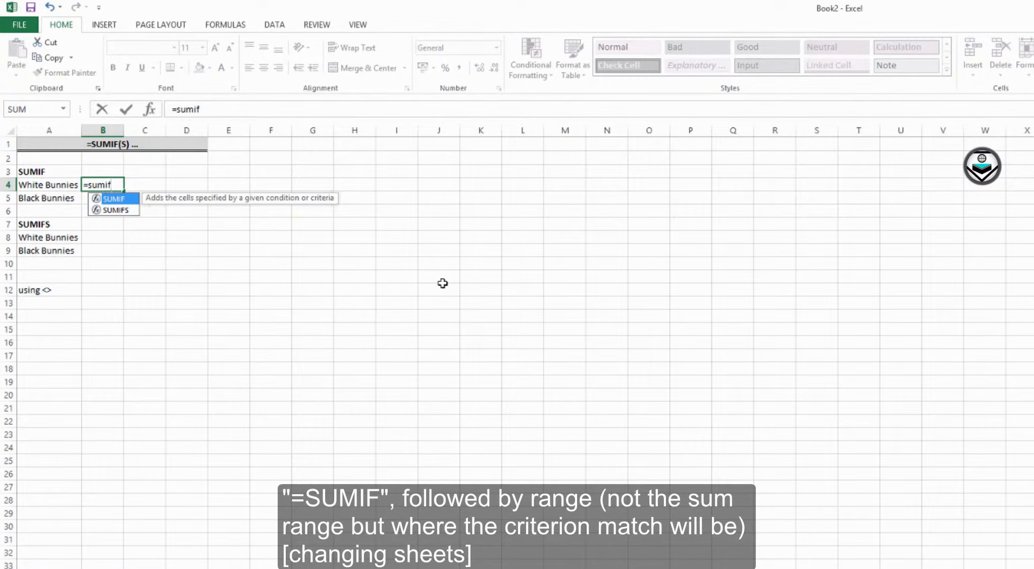
pyautogui.press('Tab')
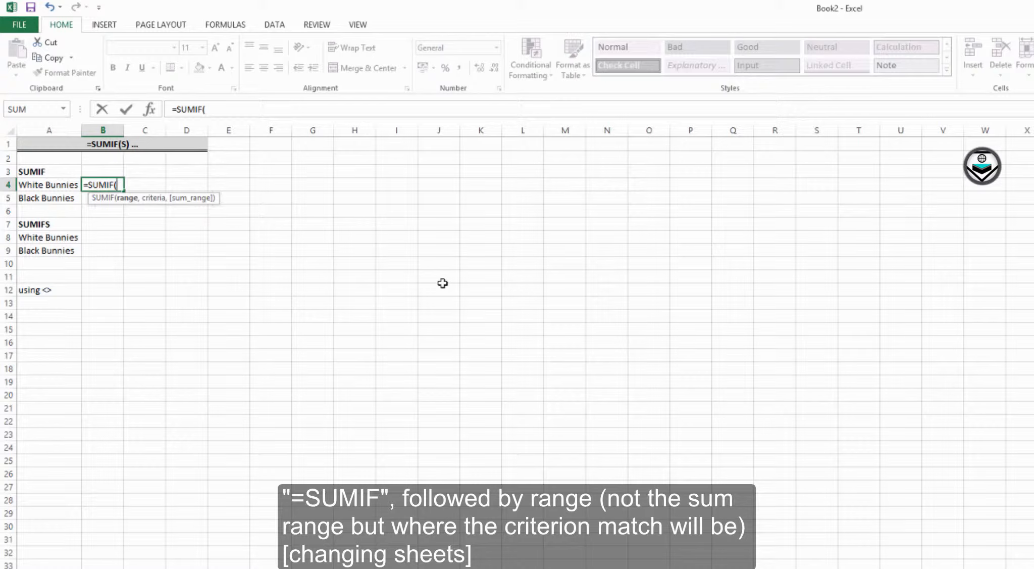
pyautogui.hotkey('ctrl', 'pagedown')
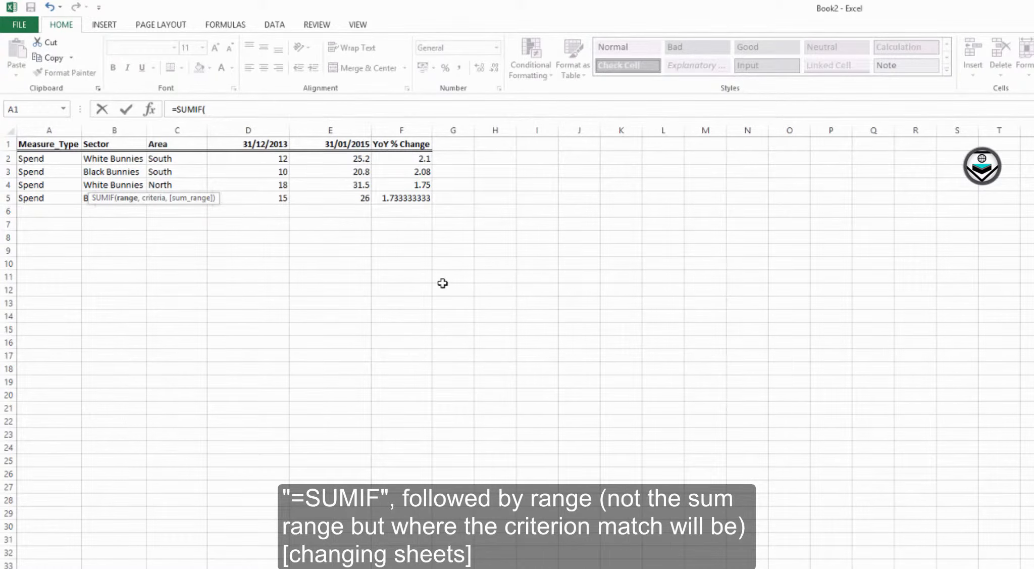
pyautogui.moveTo(111, 160); pyautogui.dragTo(122, 198)
pyautogui.write(',')
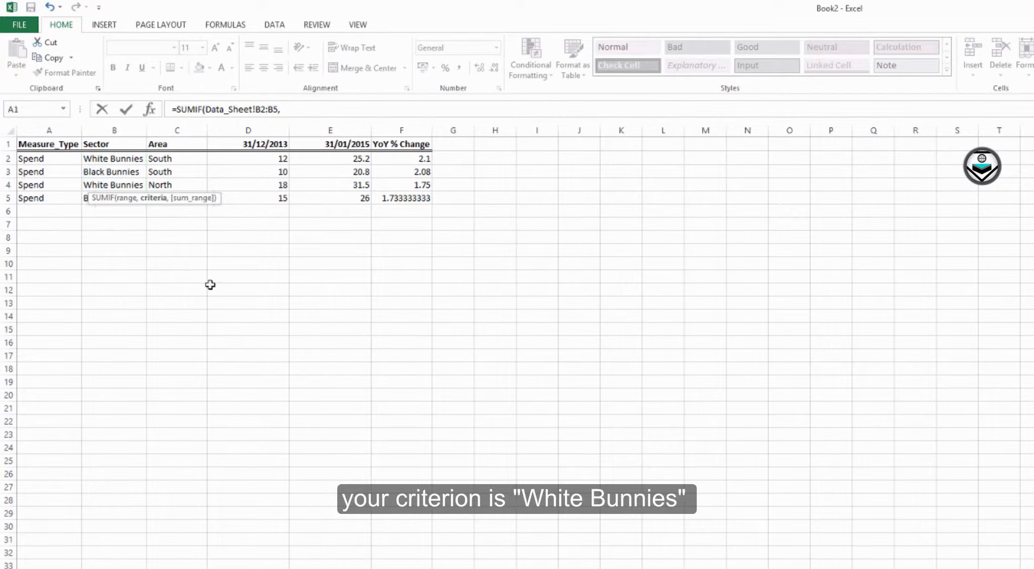
# Step: Complete the SUMIF with the White Bunnies label in Sumifs_etc!A4 as criterion and Data_Sheet!E2:E5 as sum range
pyautogui.hotkey('ctrl', 'pagedown')
pyautogui.hotkey('ctrl', 'pagedown')
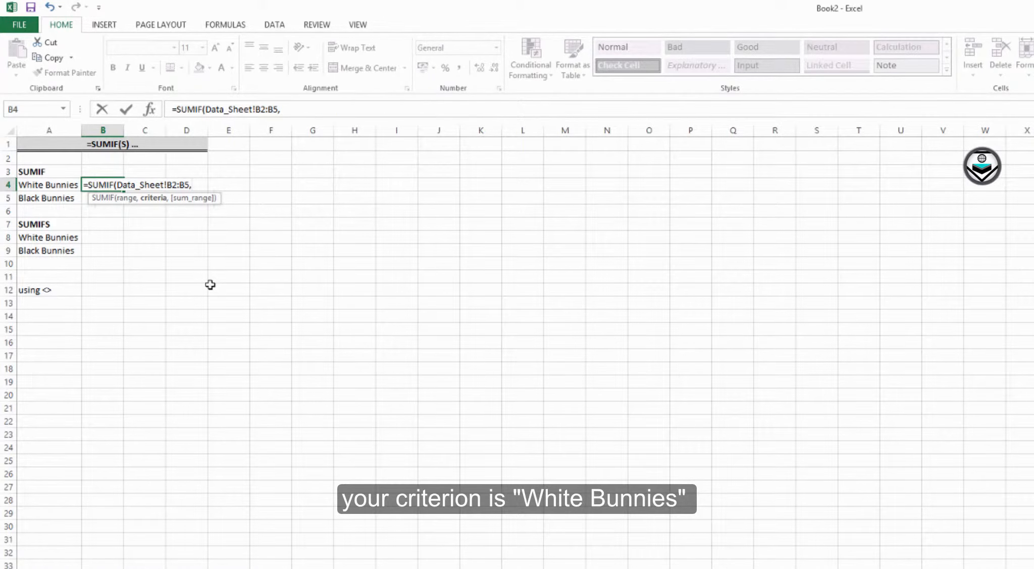
pyautogui.press('Left')
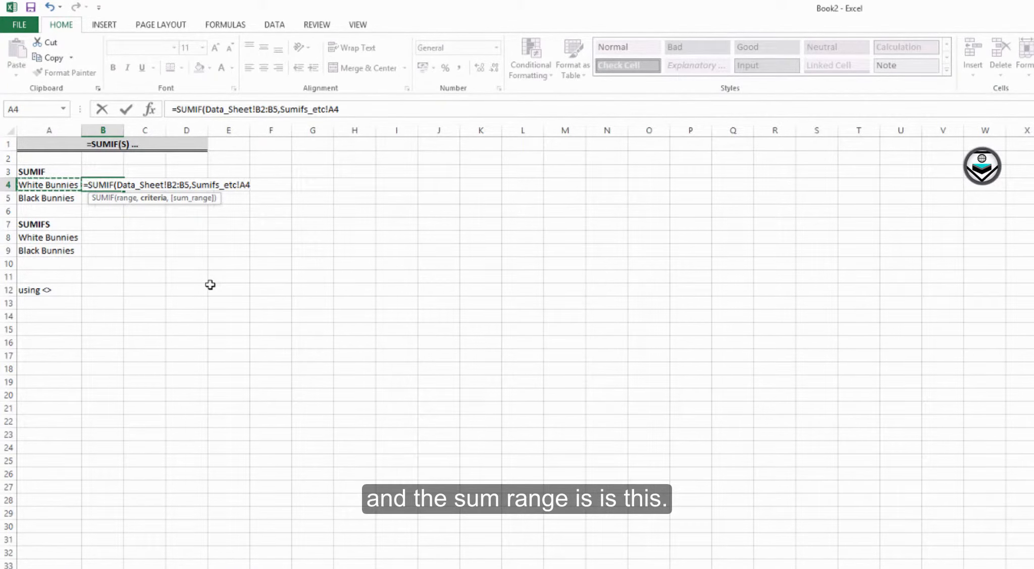
pyautogui.write(',')
pyautogui.hotkey('ctrl', 'pageup')
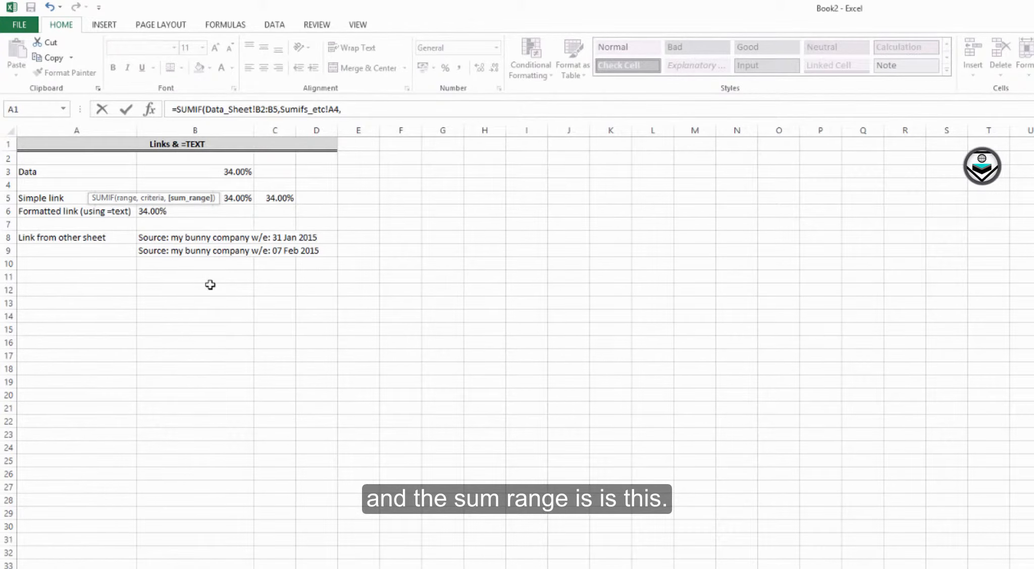
pyautogui.hotkey('ctrl', 'pageup')
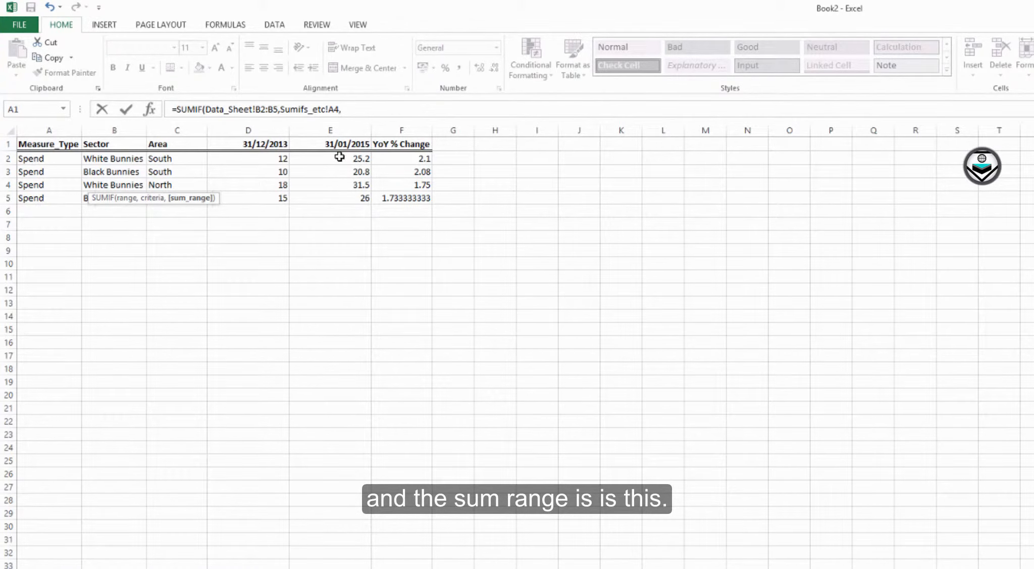
pyautogui.moveTo(339, 157); pyautogui.dragTo(351, 198)
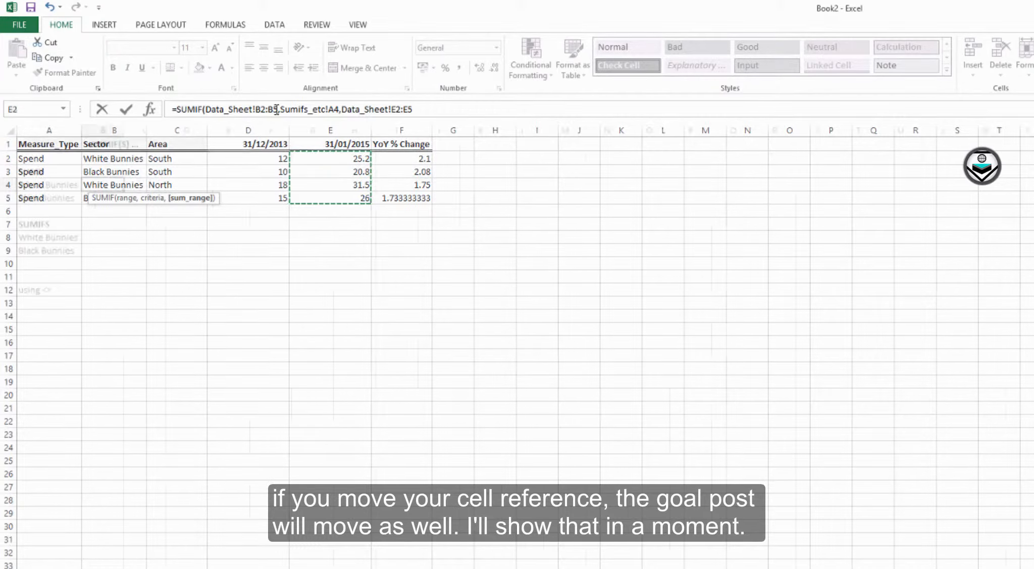
pyautogui.press('Return')
# Step: Copy the White Bunnies SUMIF formula from B4 to the Black Bunnies row in B5
pyautogui.press('Up')
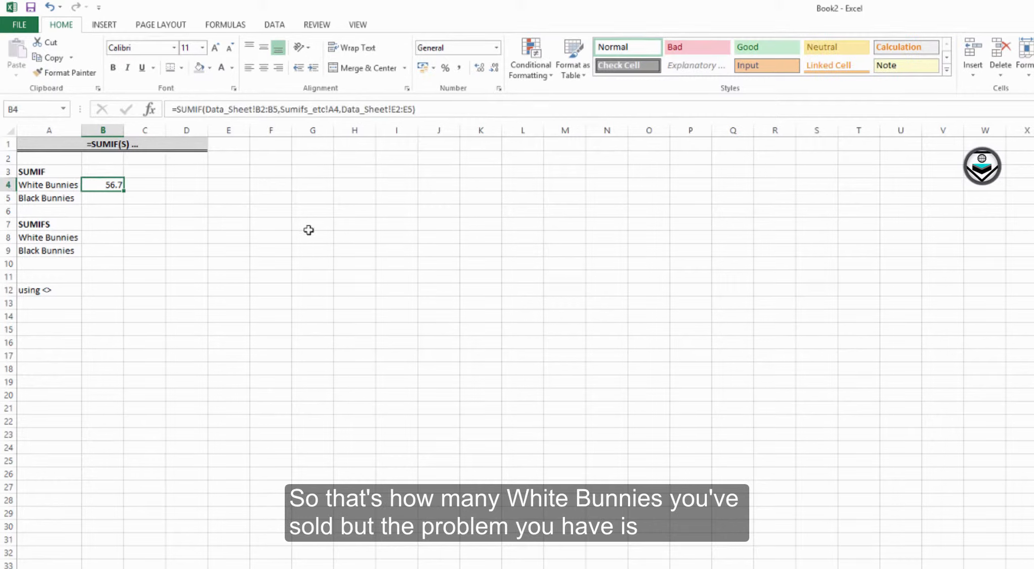
pyautogui.hotkey('ctrl', 'c')
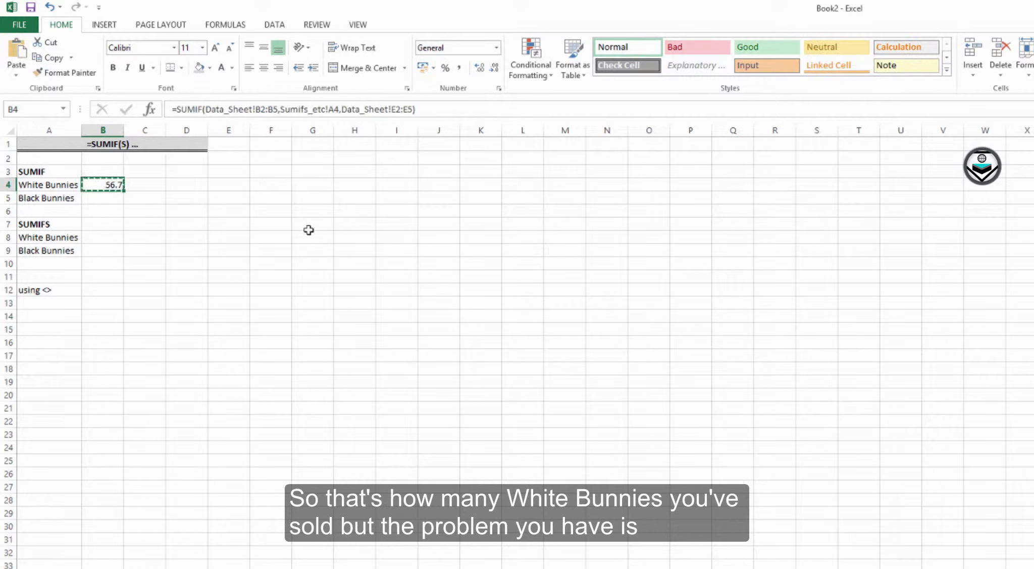
pyautogui.press('Down')
pyautogui.hotkey('ctrl', 'v')
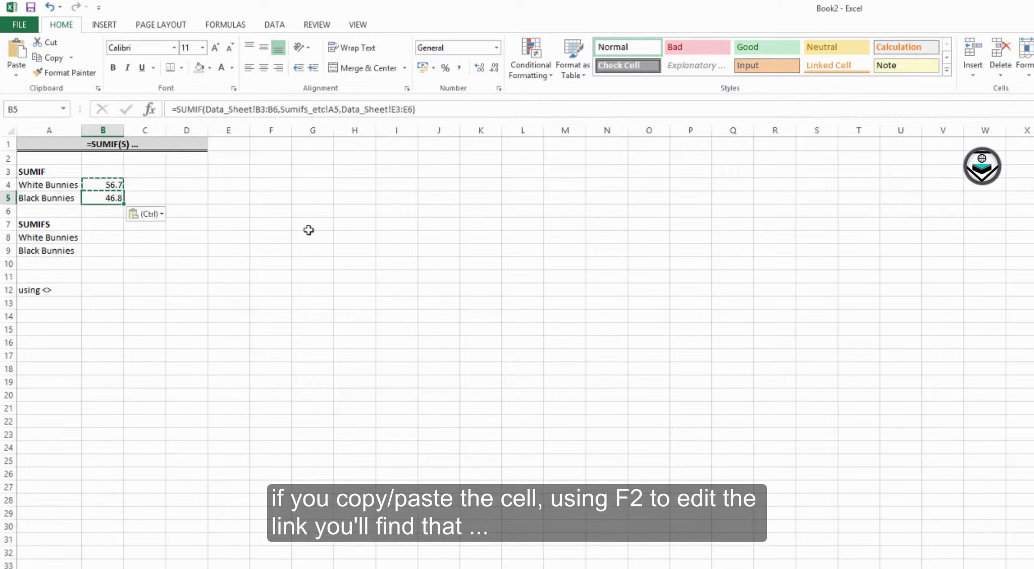
pyautogui.press('Escape')
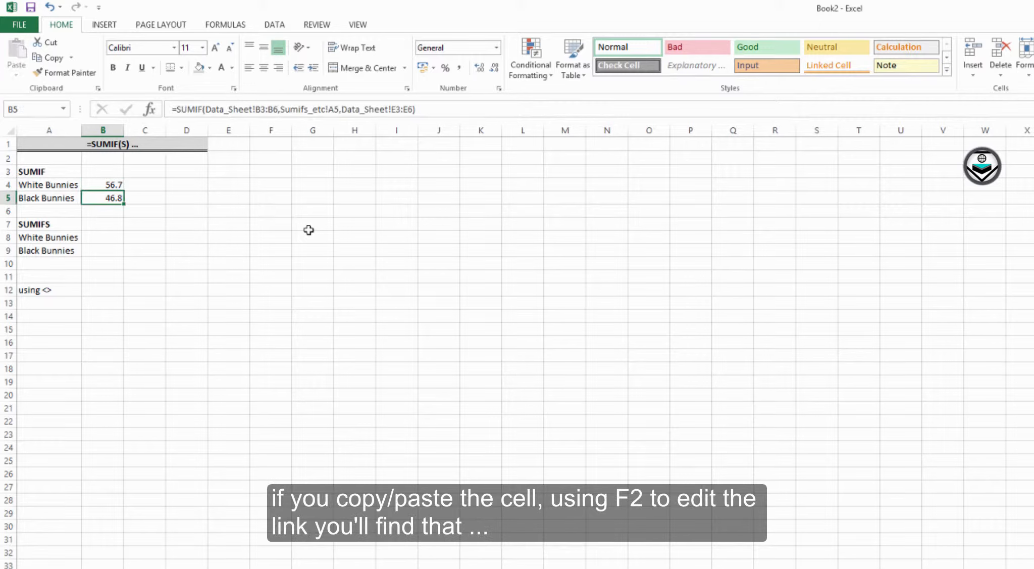
# Step: Examine the ranges referenced by the pasted SUMIF formula in B5 against Data_Sheet, leaving the formula unedited
pyautogui.press('F2')
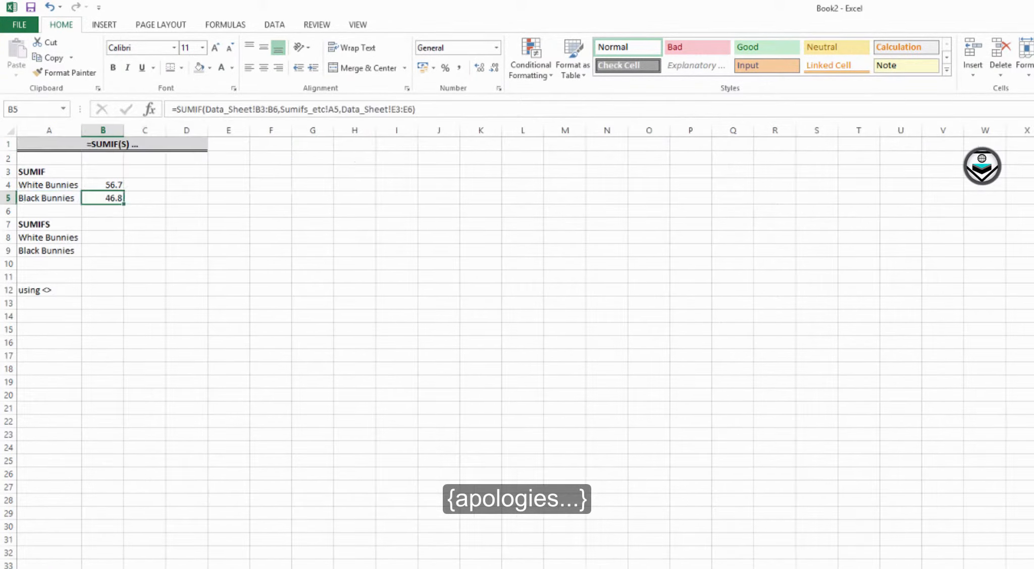
pyautogui.press('F2')
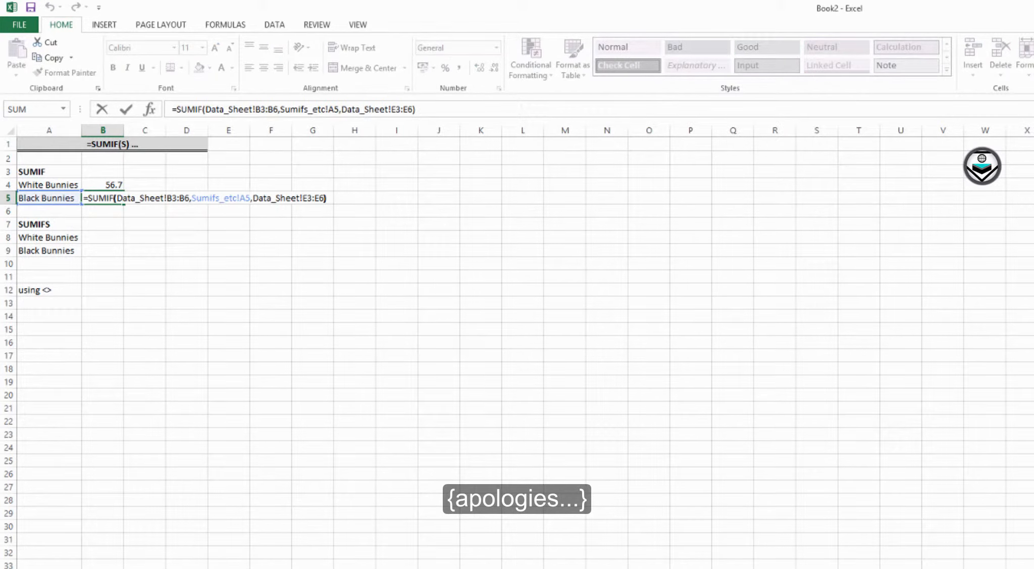
pyautogui.click(318, 197)
pyautogui.hotkey('ctrl', 'pageup')
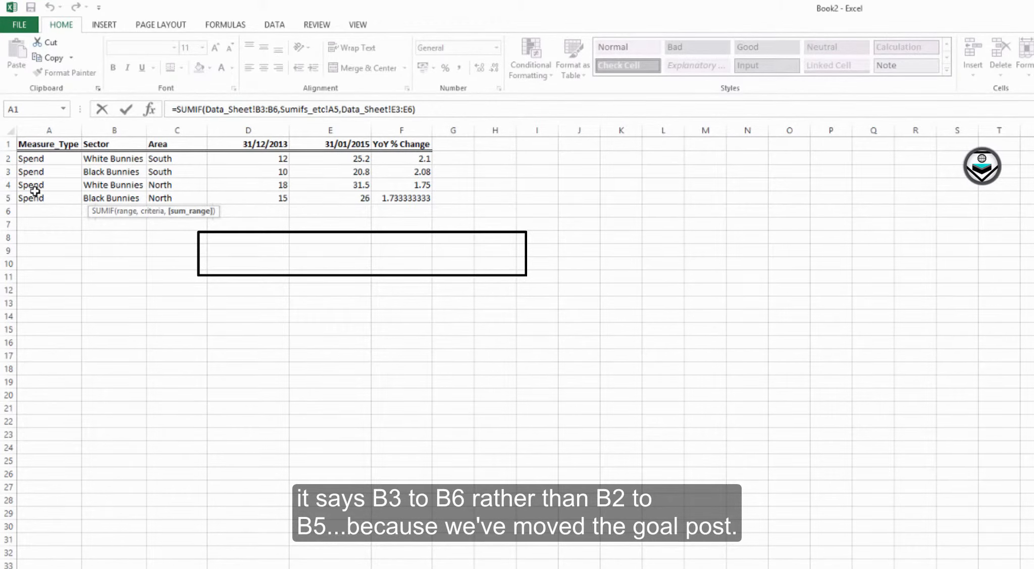
pyautogui.press('Escape')
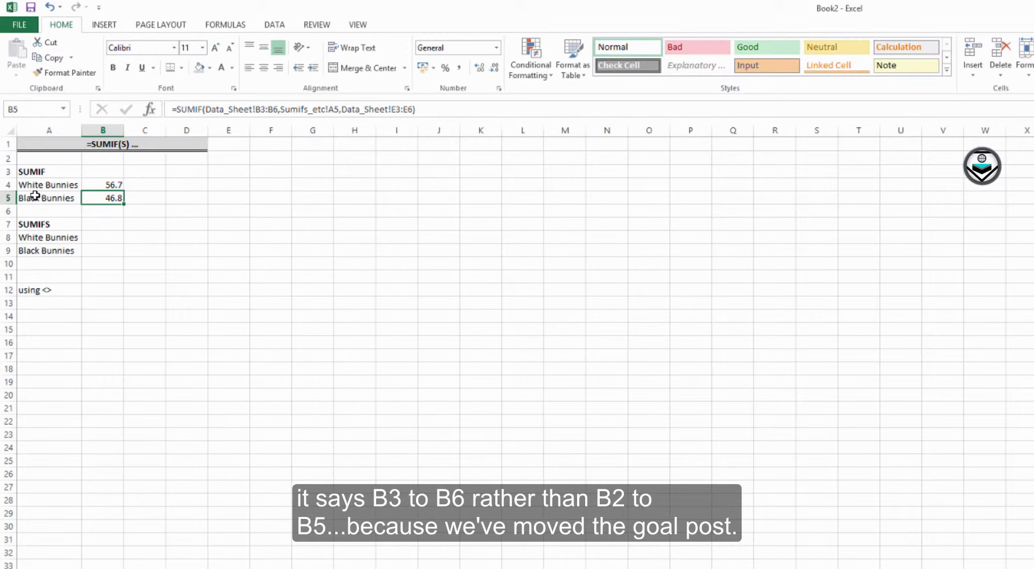
# Step: Make the criteria-matching range of the White Bunnies SUMIF in B4 absolute as Data_Sheet!$B$2:$B$5
pyautogui.press('Up')
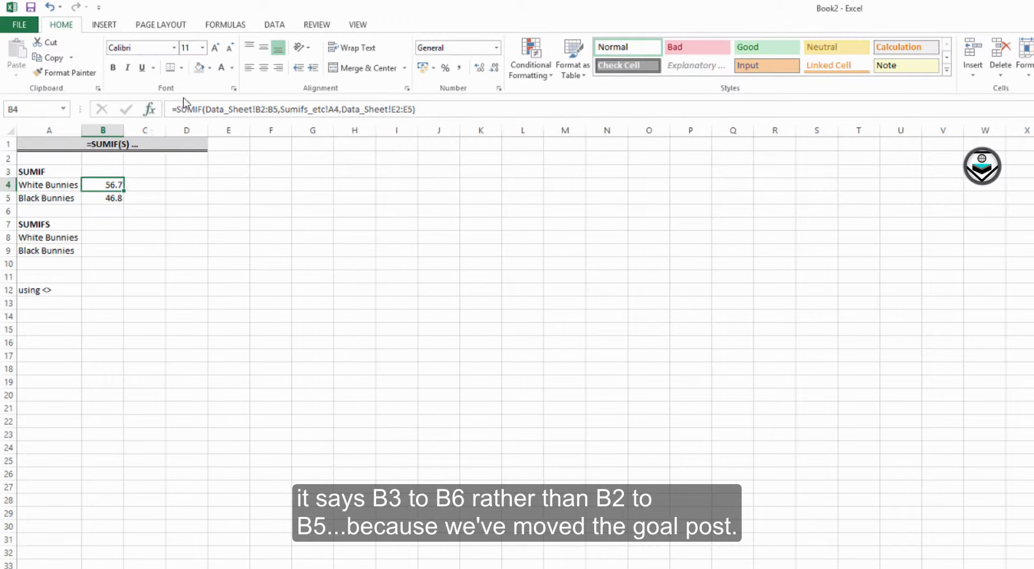
pyautogui.press('F2')
pyautogui.click(263, 111)
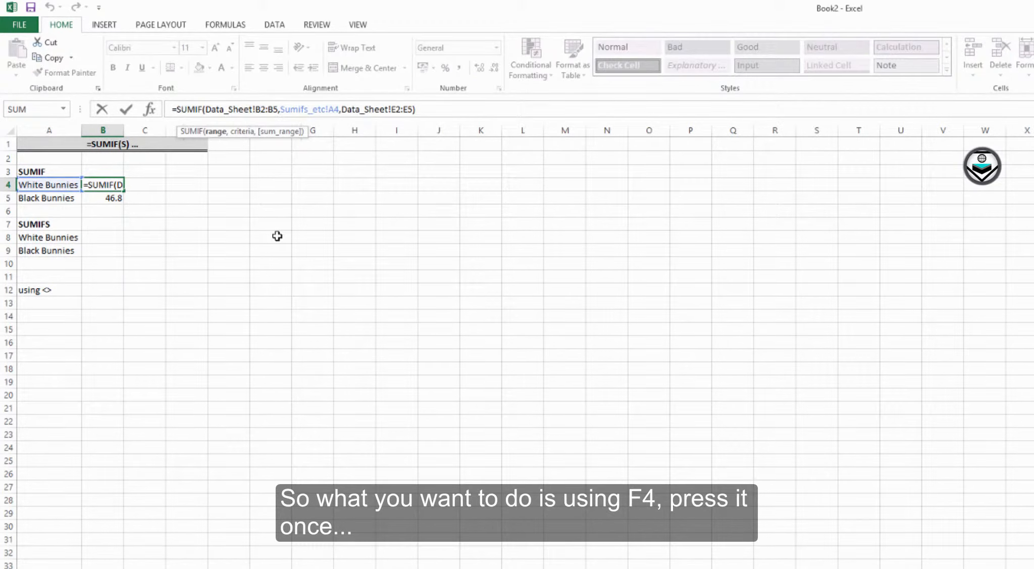
pyautogui.press('F4')
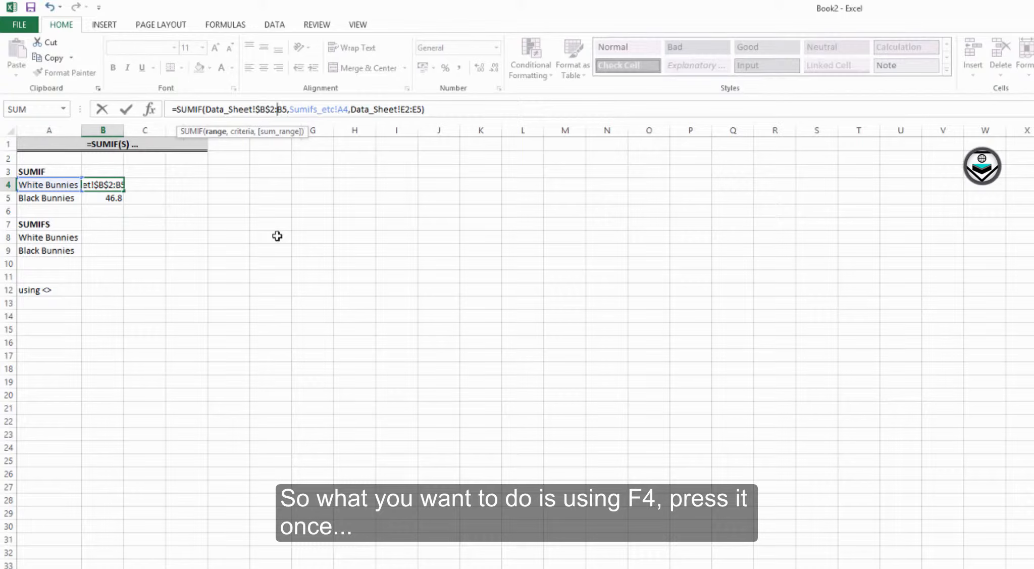
pyautogui.press('Right')
pyautogui.press('Right')
pyautogui.press('Right')
pyautogui.press('F4')
# Step: Keep the SUMIF criterion A4 relative, make the sum range absolute as Data_Sheet!$E$2:$E$5, and commit the formula
pyautogui.press('Right')
pyautogui.press('Right')
pyautogui.press('Right')
pyautogui.press('Right')
pyautogui.press('Right')
pyautogui.press('Right')
pyautogui.press('Right')
pyautogui.press('Right')
pyautogui.press('Right')
pyautogui.press('Right')
pyautogui.press('Right')
pyautogui.press('Right')
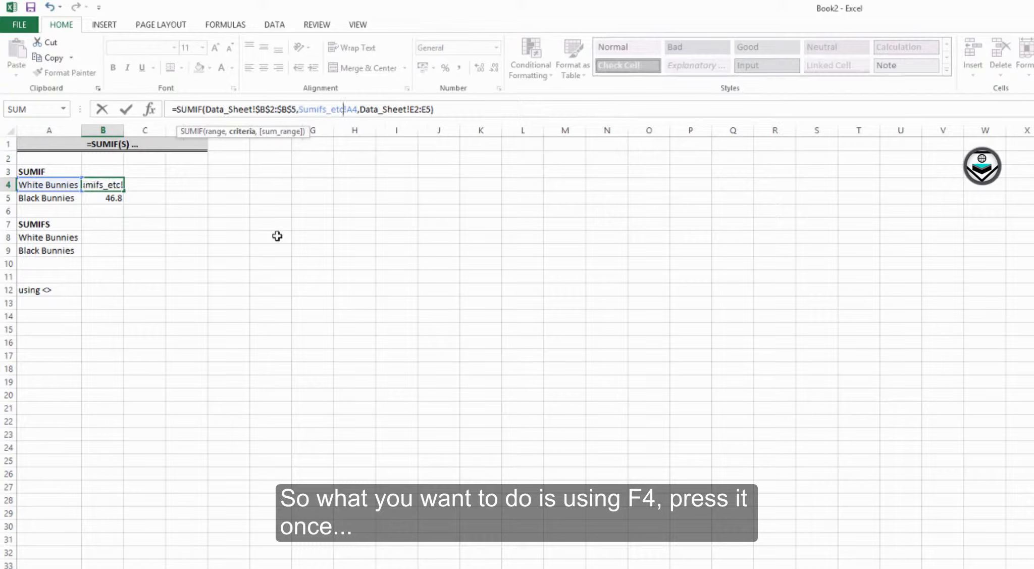
pyautogui.press('Right')
pyautogui.press('Right')
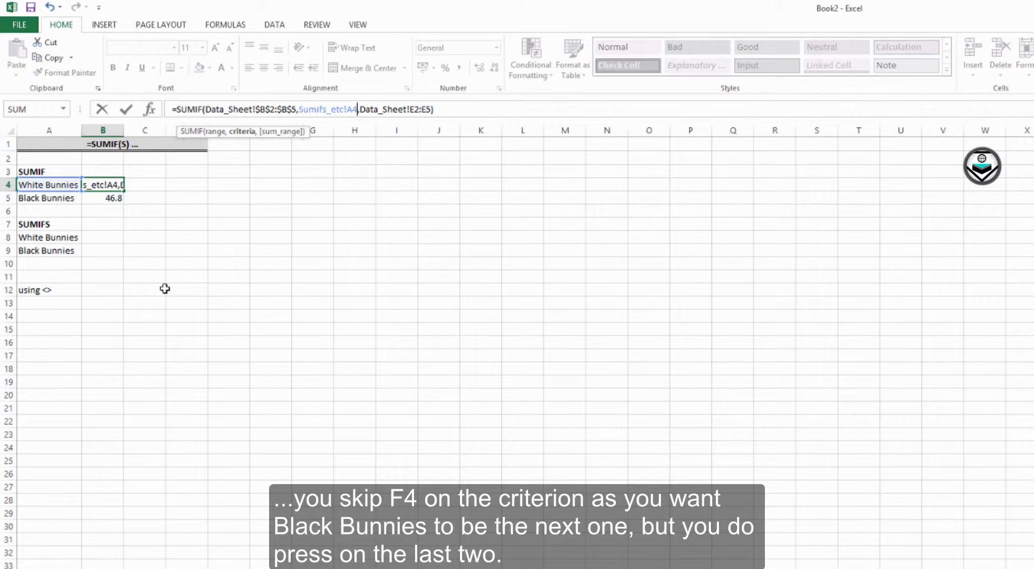
pyautogui.press('End')
pyautogui.press('Left')
pyautogui.press('Left')
pyautogui.press('Left')
pyautogui.press('Left')
pyautogui.press('F4')
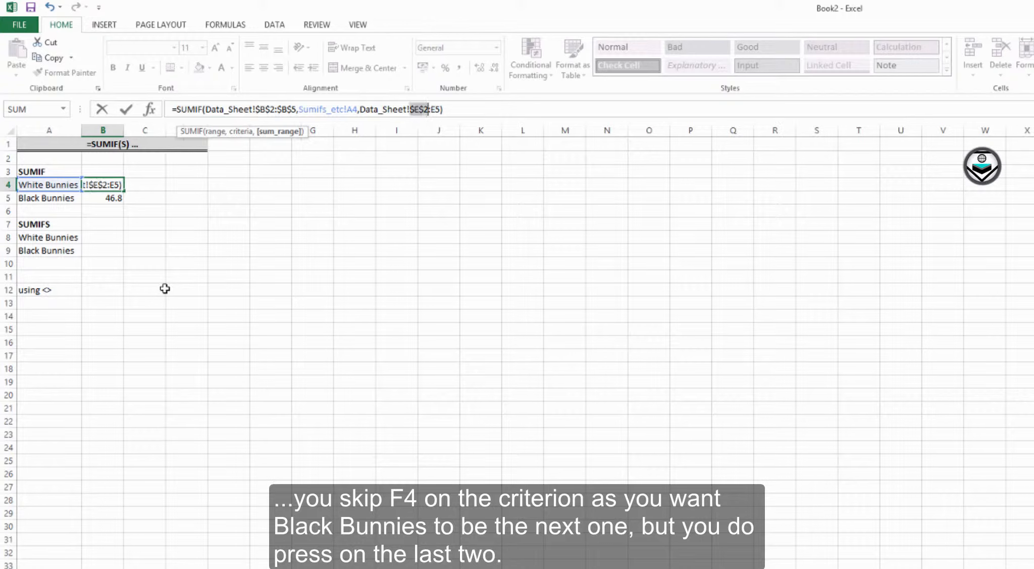
pyautogui.press('End')
pyautogui.press('Left')
pyautogui.press('F4')
pyautogui.press('Return')
# Step: Copy the SUMIF formula with absolute ranges from B4 over the Black Bunnies formula in B5
pyautogui.press('Up')
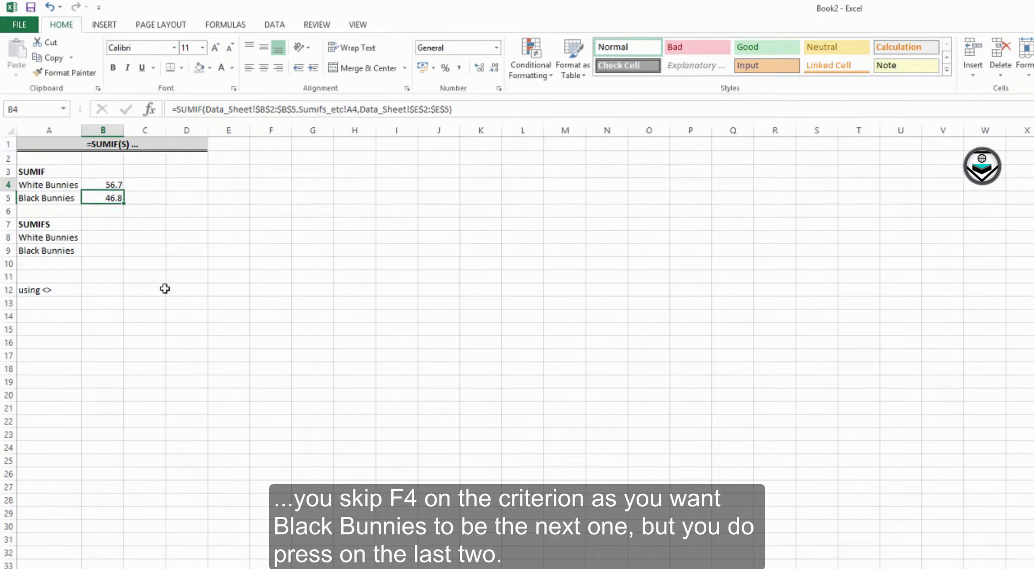
pyautogui.hotkey('ctrl', 'c')
pyautogui.press('Down')
pyautogui.hotkey('ctrl', 'v')
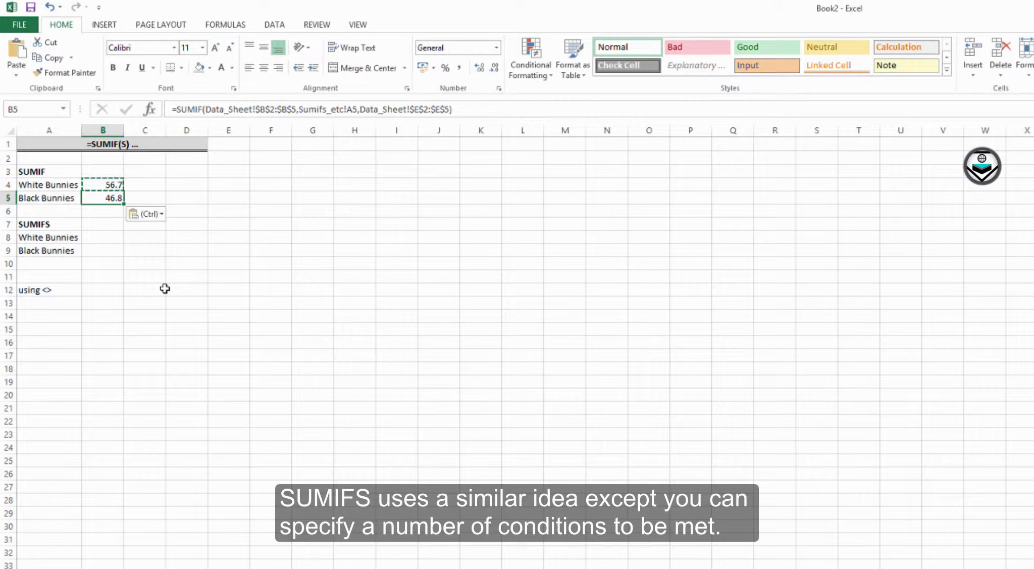
# Step: Start a SUMIFS formula in B8 with the absolute sum range Data_Sheet!$E$2:$E$5
pyautogui.press('Down')
pyautogui.press('Down')
pyautogui.press('Down')
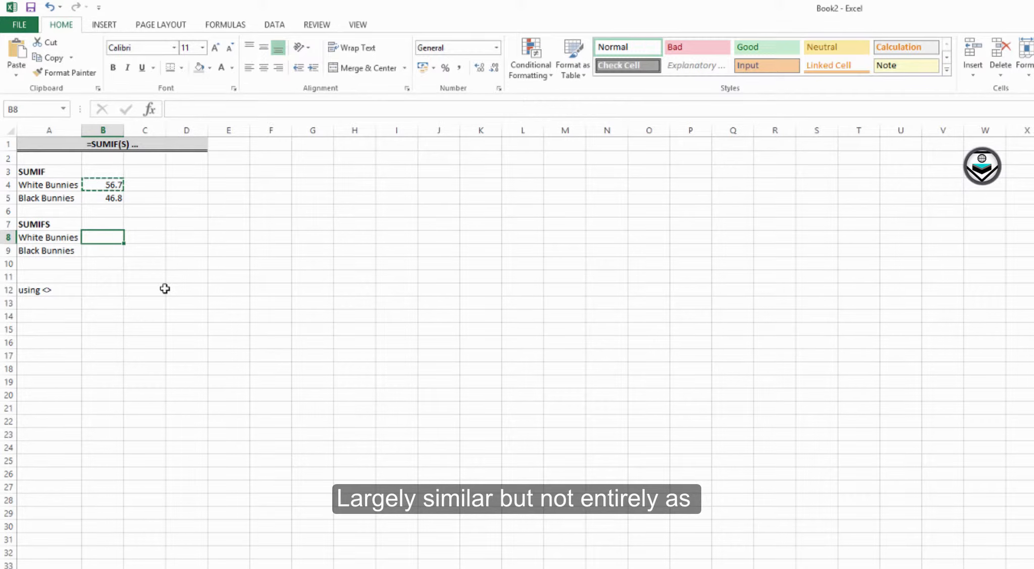
pyautogui.write('=sumi')
pyautogui.press('Down')
pyautogui.press('Tab')
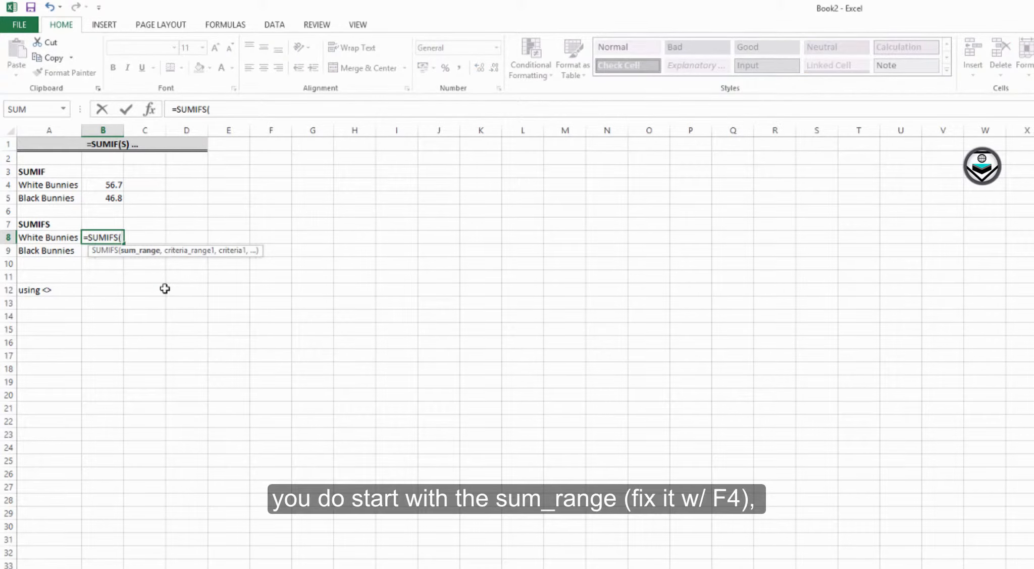
pyautogui.hotkey('ctrl', 'pageup')
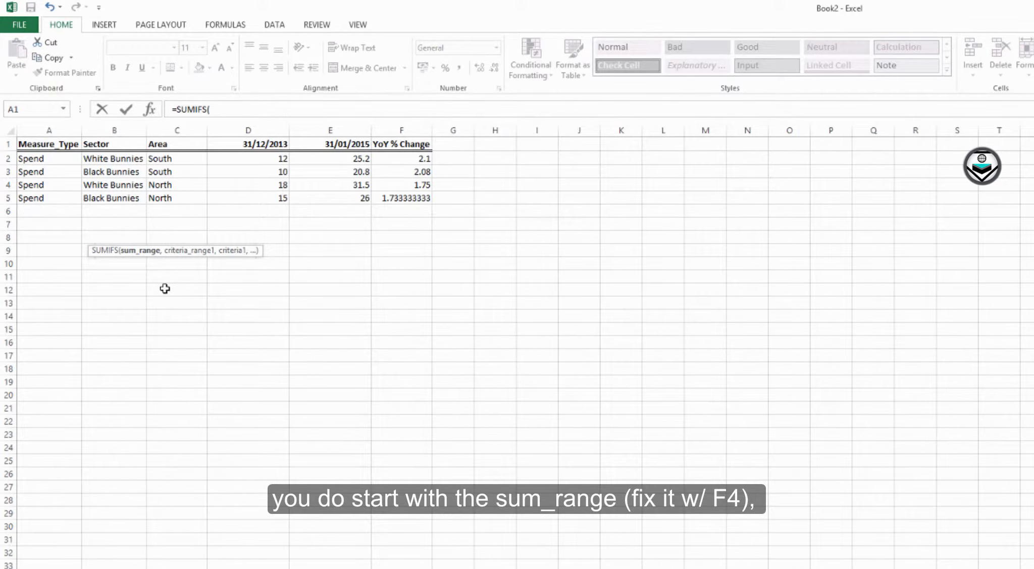
pyautogui.moveTo(361, 163); pyautogui.dragTo(357, 201)
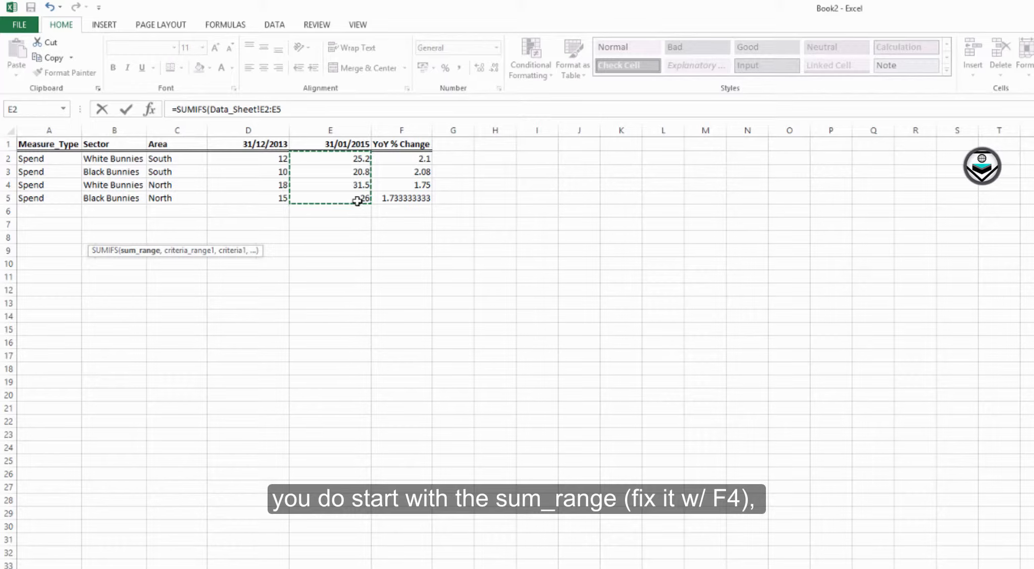
pyautogui.press('F4')
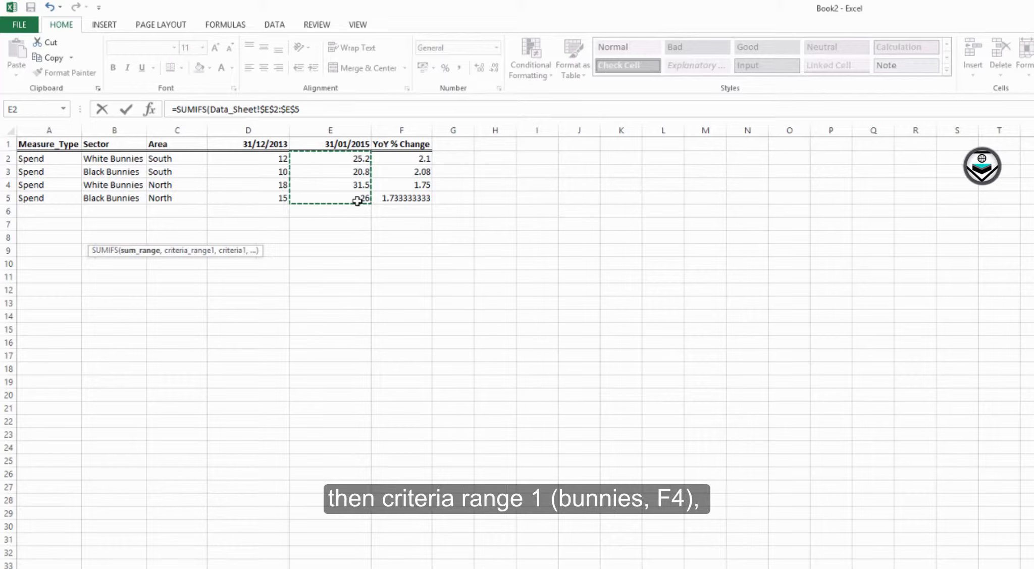
pyautogui.write(',')
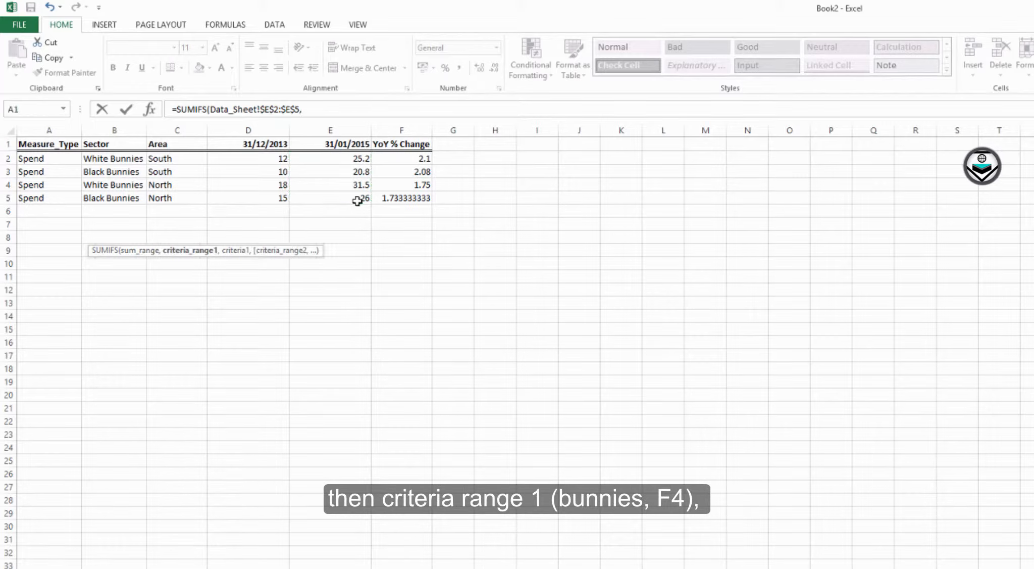
# Step: Add the first SUMIFS condition, matching the absolute range Data_Sheet!$B$2:$B$5 against the White Bunnies label in Sumifs_etc!A8
pyautogui.moveTo(115, 158); pyautogui.dragTo(123, 201)
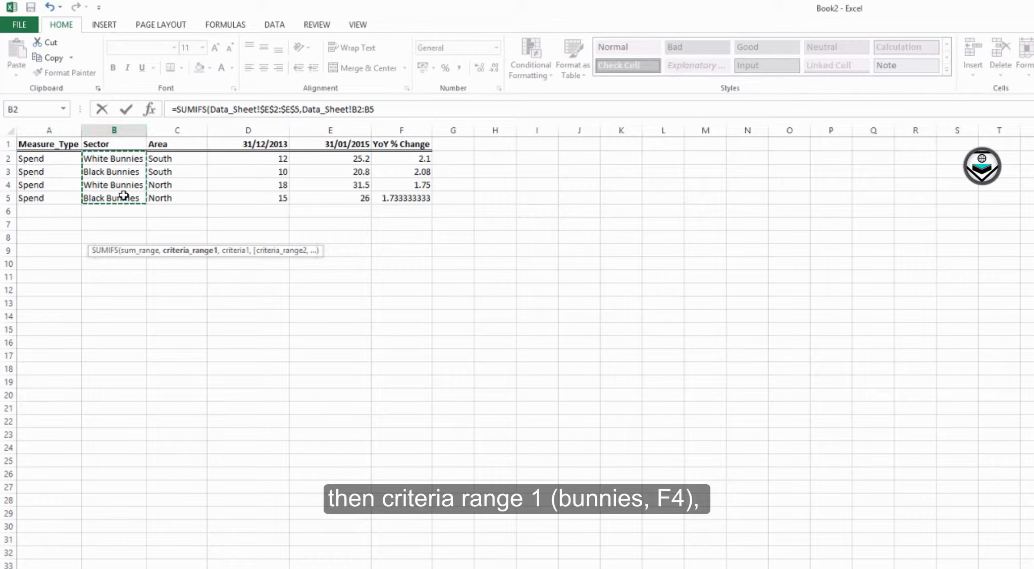
pyautogui.press('F4')
pyautogui.write(',')
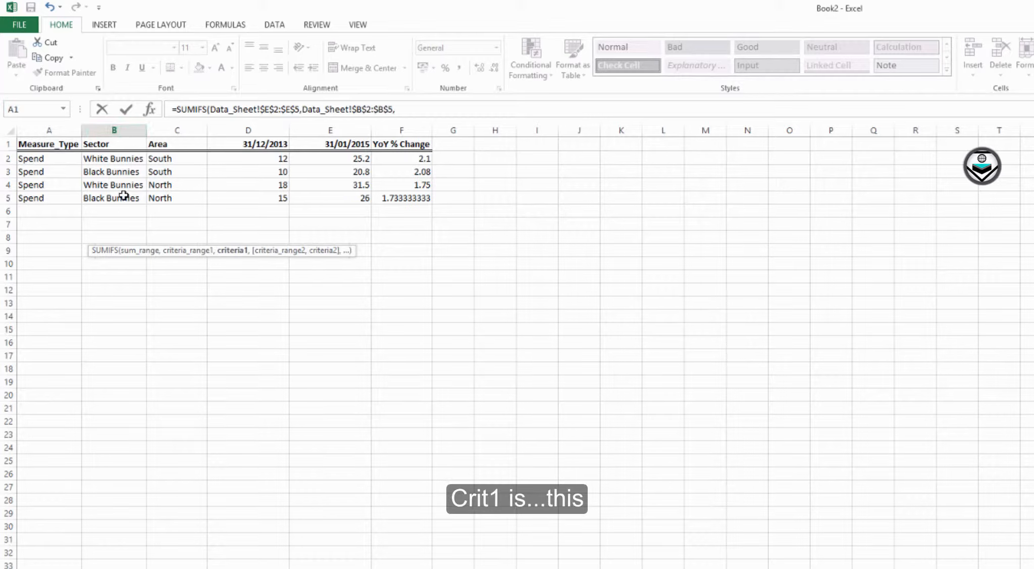
pyautogui.hotkey('ctrl', 'pageup')
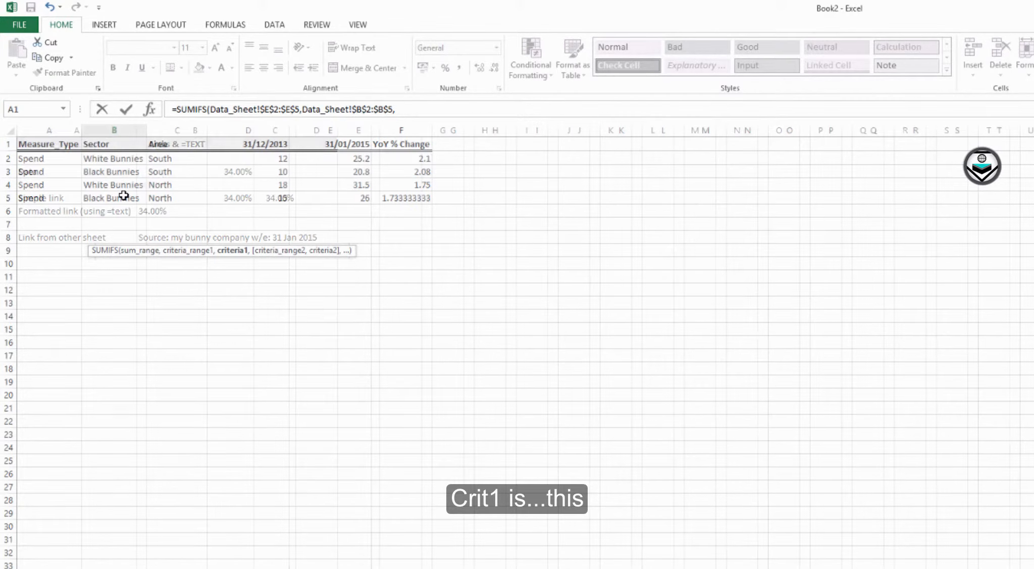
pyautogui.hotkey('ctrl', 'pageup')
pyautogui.press('Left')
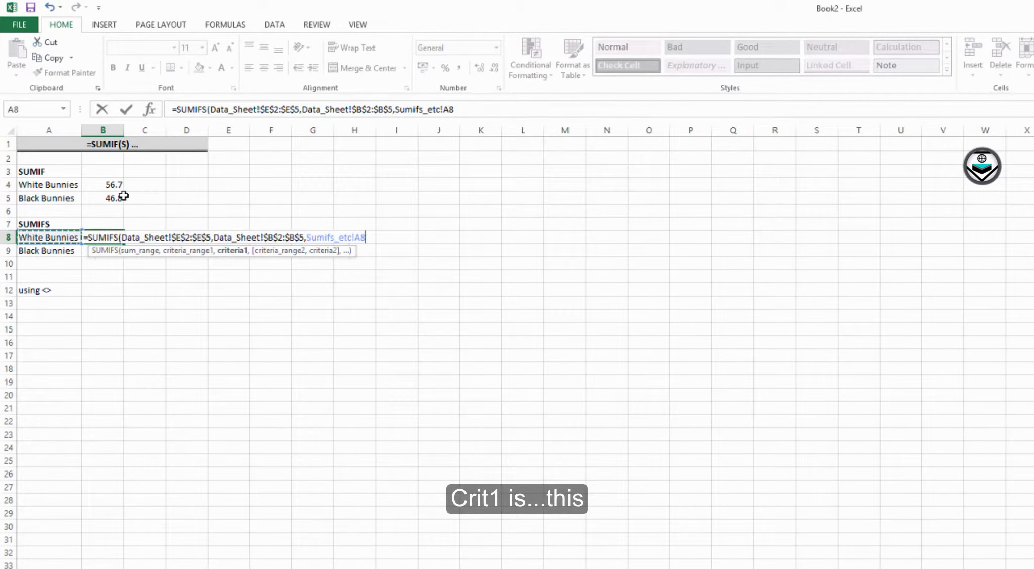
pyautogui.write(',')
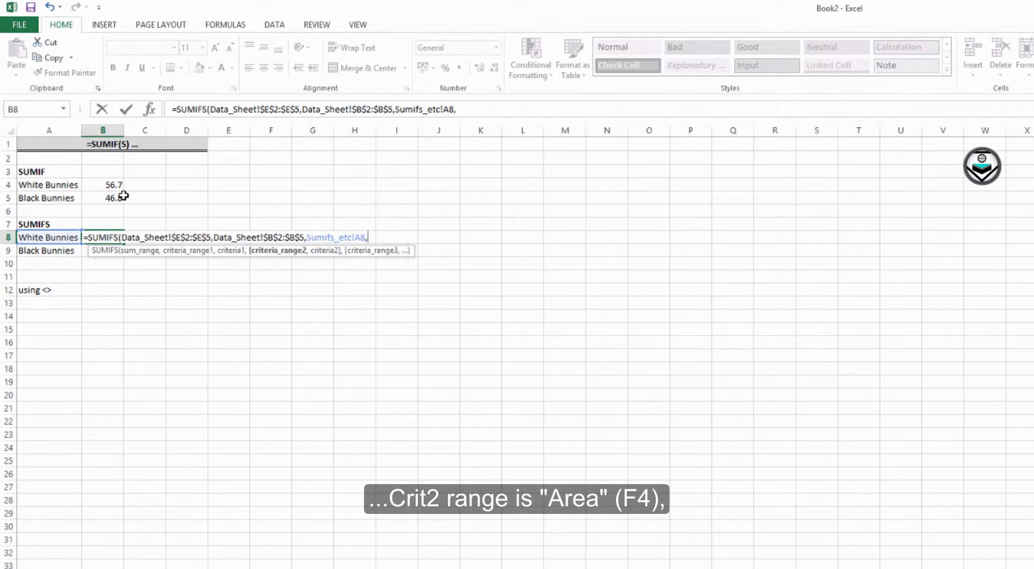
# Step: Add the second condition, matching Data_Sheet!$C$2:$C$5 against "South", and complete the SUMIFS formula
pyautogui.hotkey('ctrl', 'pagedown')
pyautogui.hotkey('ctrl', 'pagedown')
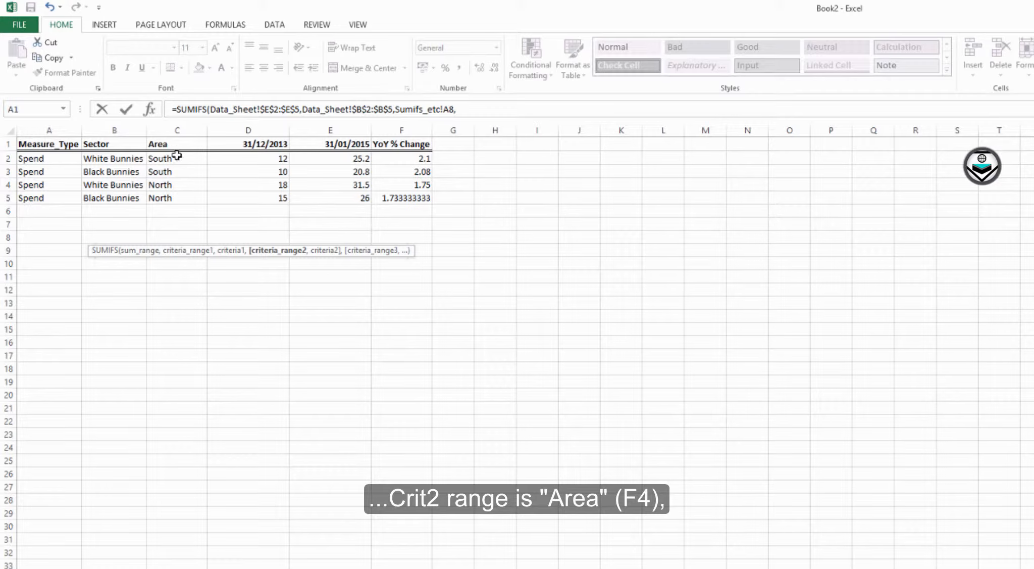
pyautogui.moveTo(177, 157); pyautogui.dragTo(184, 195)
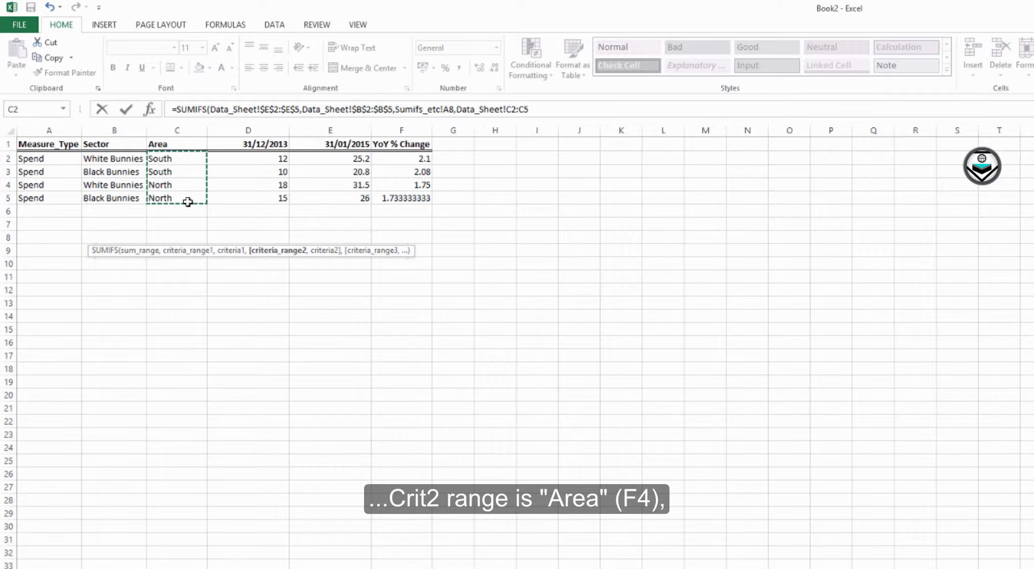
pyautogui.press('F4')
pyautogui.write(',')
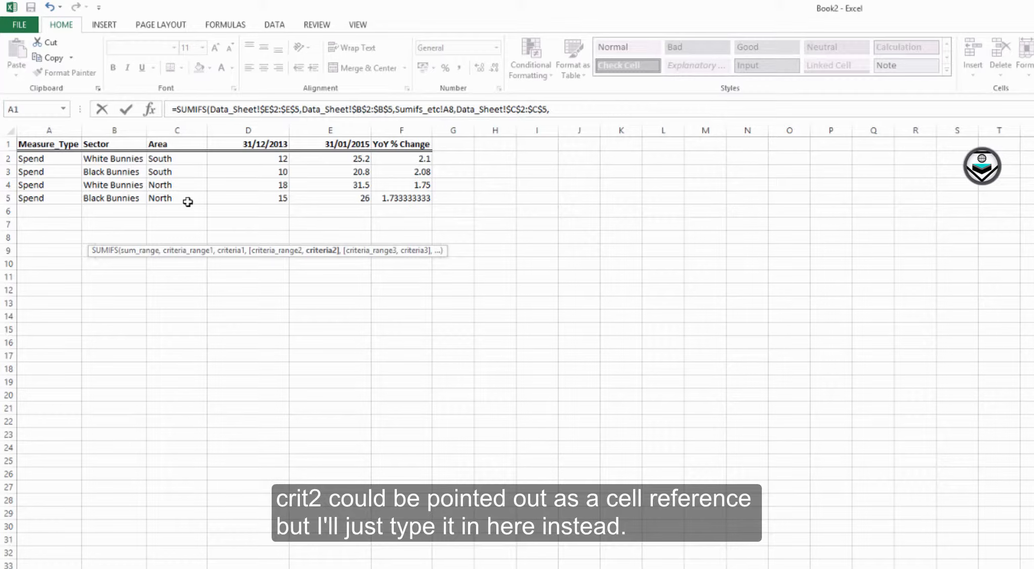
pyautogui.write('South')
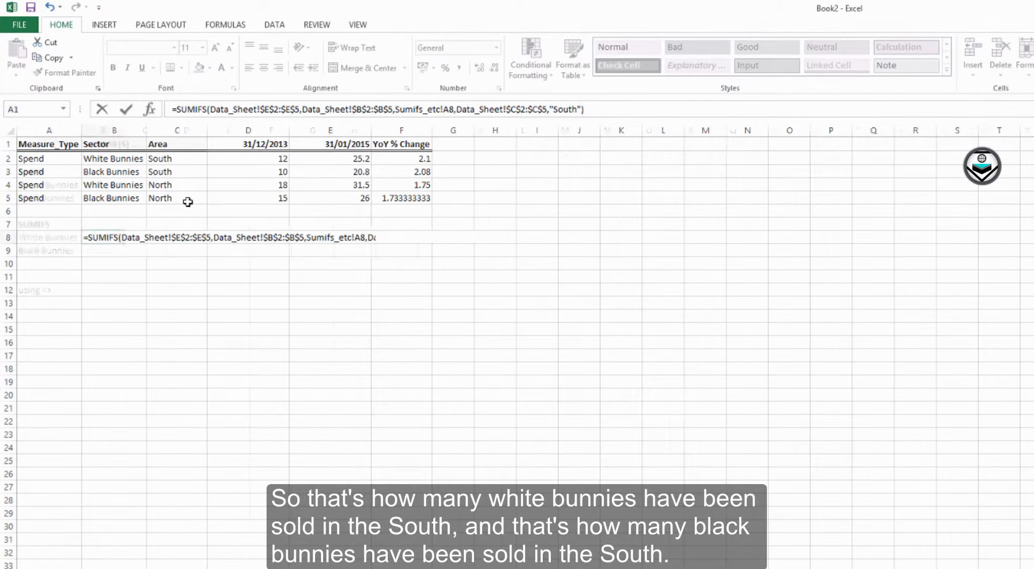
pyautogui.press('Return')
# Step: Copy the White Bunnies SUMIFS formula from B8 to the Black Bunnies row in B9
pyautogui.press('Up')
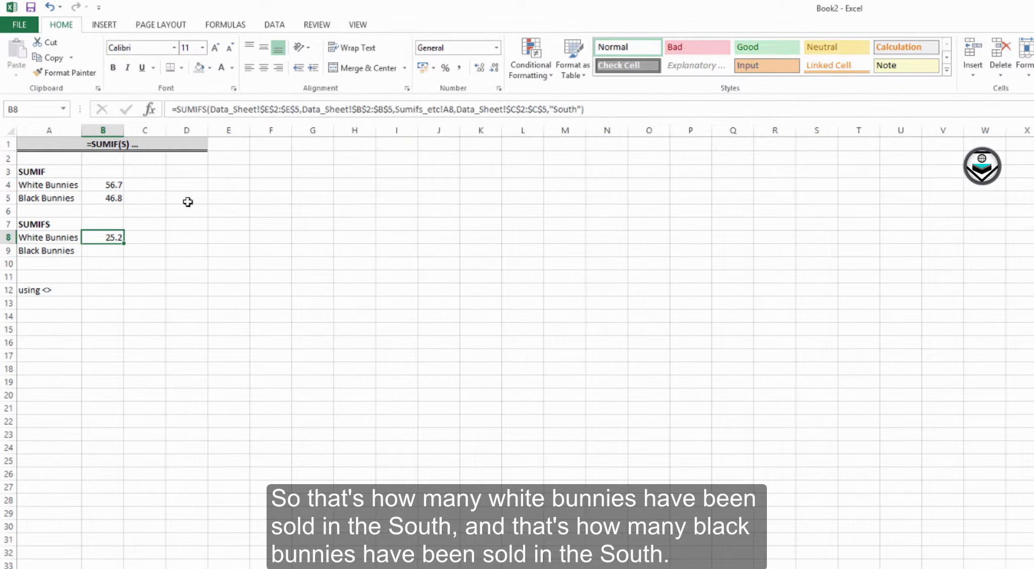
pyautogui.hotkey('ctrl', 'c')
pyautogui.press('Down')
pyautogui.hotkey('ctrl', 'v')
pyautogui.press('Escape')
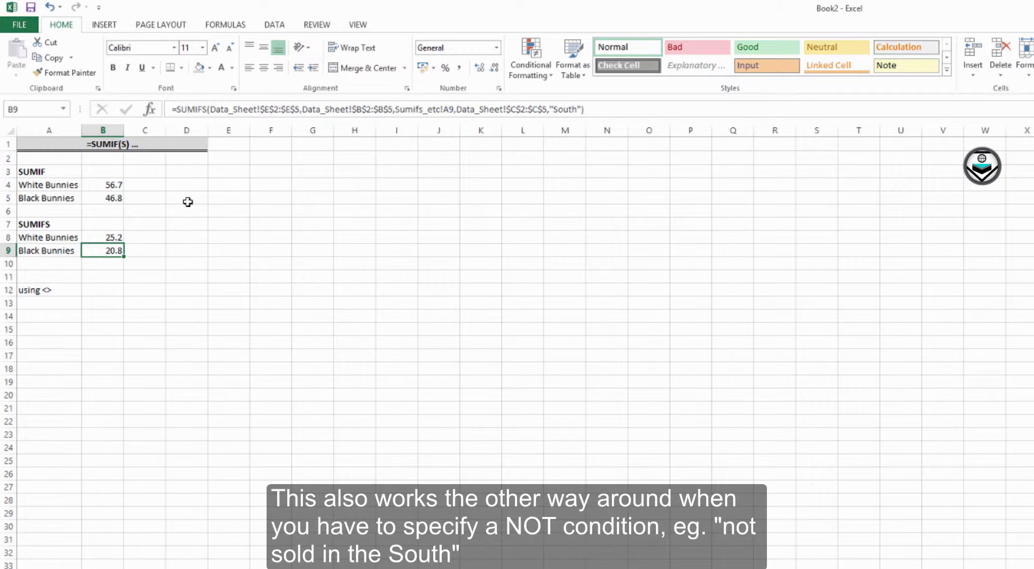
pyautogui.press('Down')
pyautogui.press('Down')
pyautogui.press('Down')
pyautogui.press('Down')
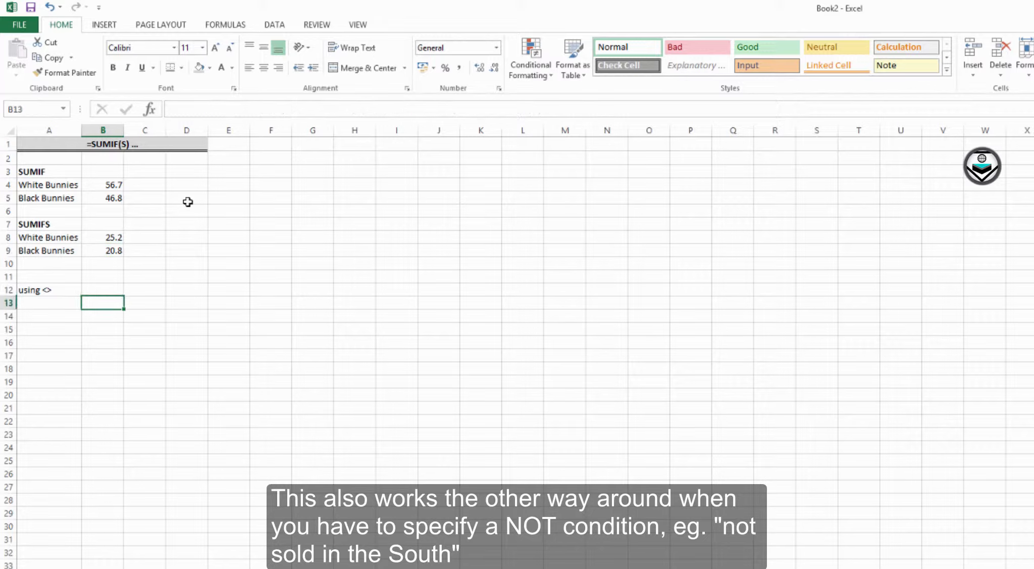
pyautogui.press('Up')
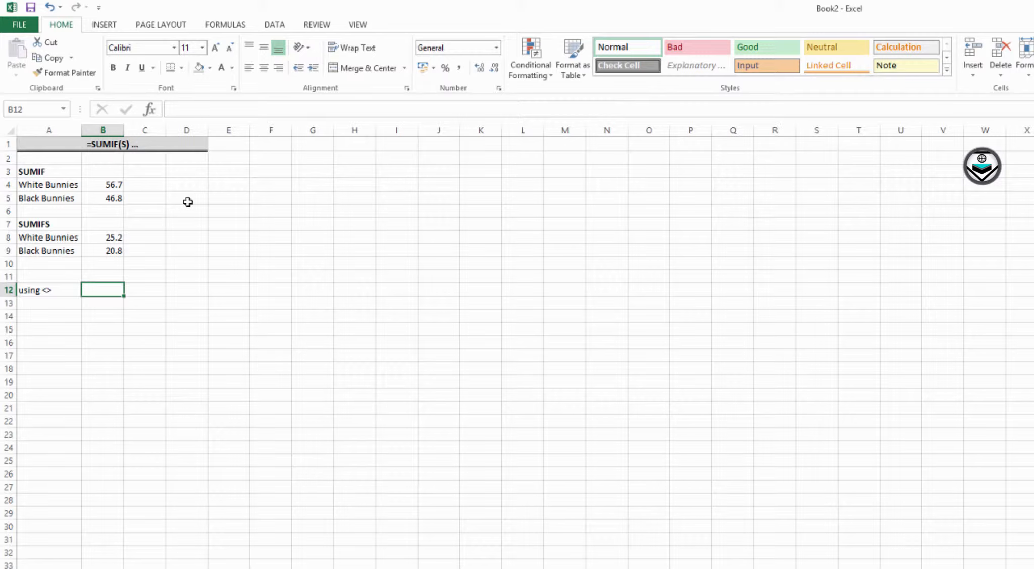
# Step: Change the area criterion in the B9 SUMIFS formula to "<>"&"South" so that it excludes the South
pyautogui.press('Up')
pyautogui.press('Up')
pyautogui.press('Up')
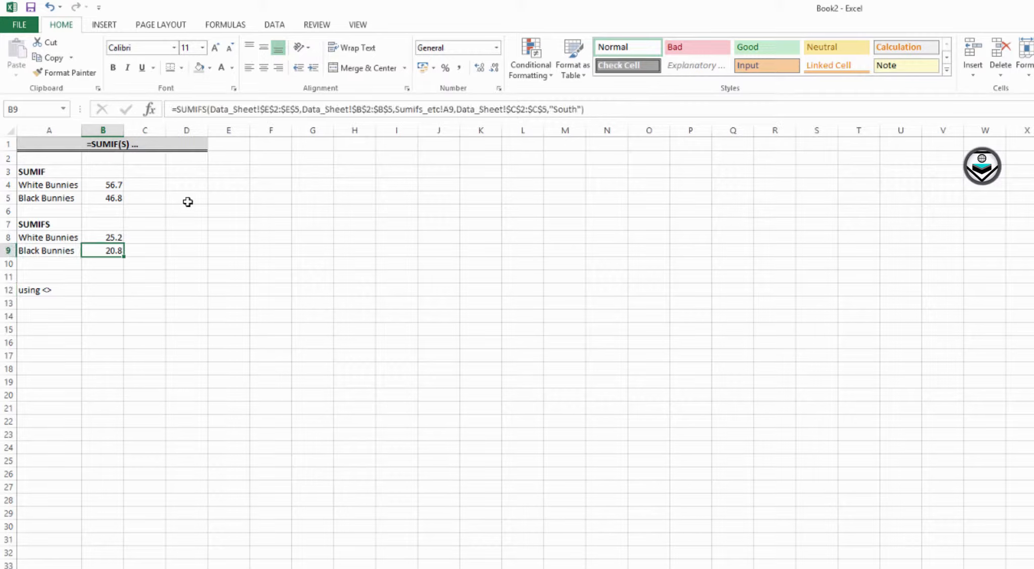
pyautogui.press('F2')
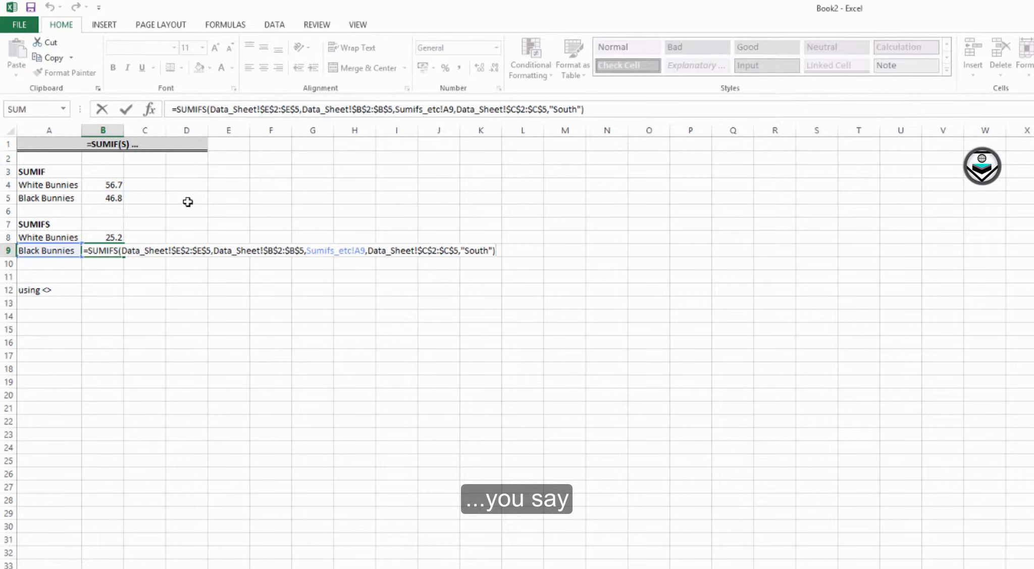
pyautogui.press('Left')
pyautogui.press('Left')
pyautogui.press('Left')
pyautogui.press('Left')
pyautogui.press('Left')
pyautogui.press('Left')
pyautogui.press('Left')
pyautogui.press('Left')
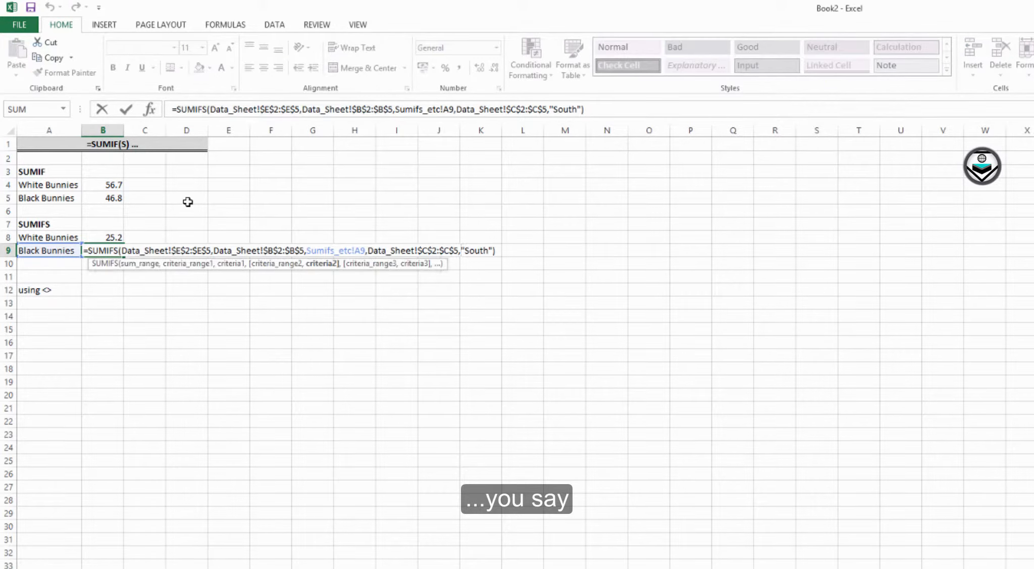
pyautogui.write('"<>"&')
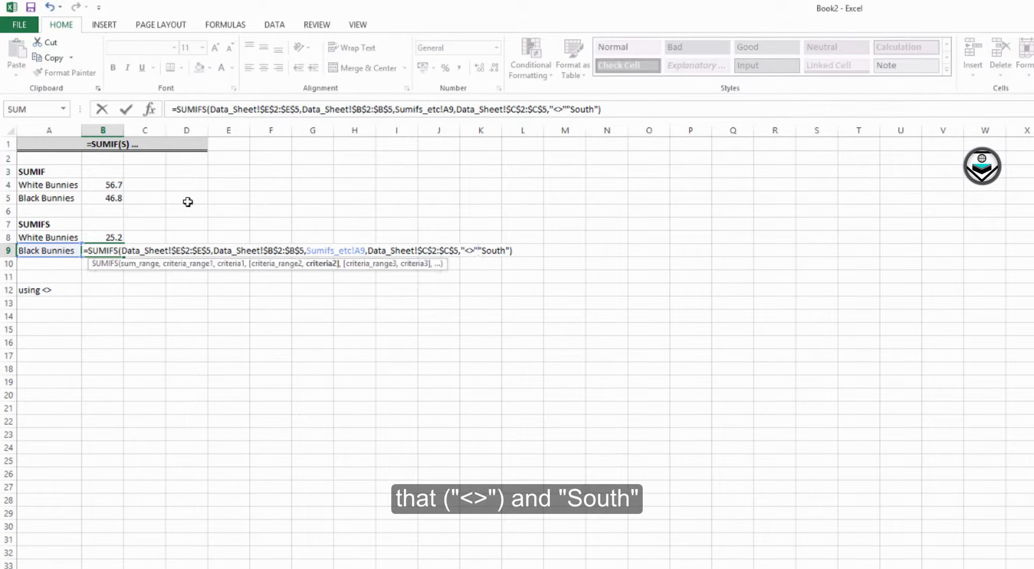
pyautogui.press('Return')
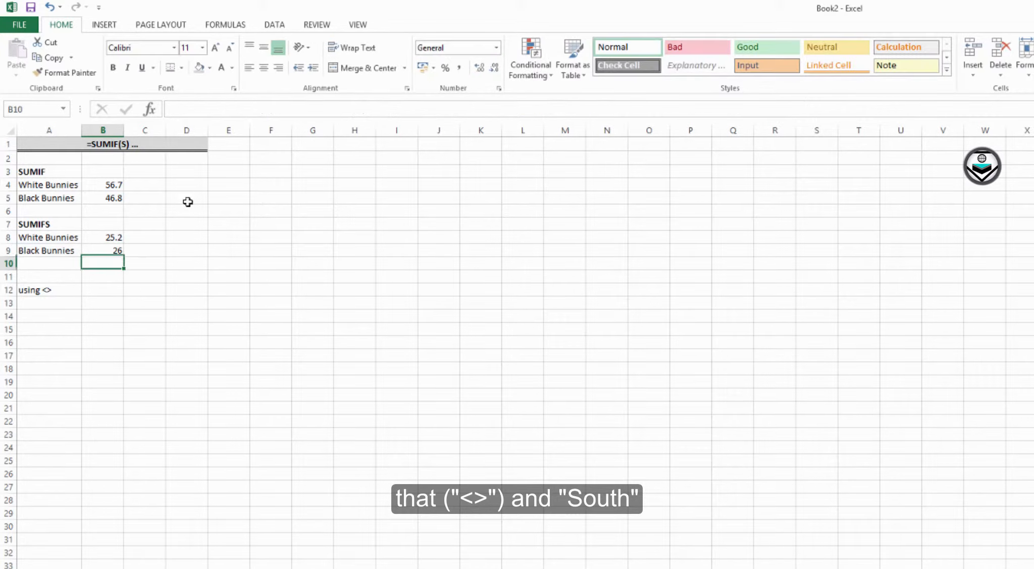
# Step: Check the Black Bunnies SUMIFS in B9 against the Black Bunnies North value in Data_Sheet!E5
pyautogui.press('Up')
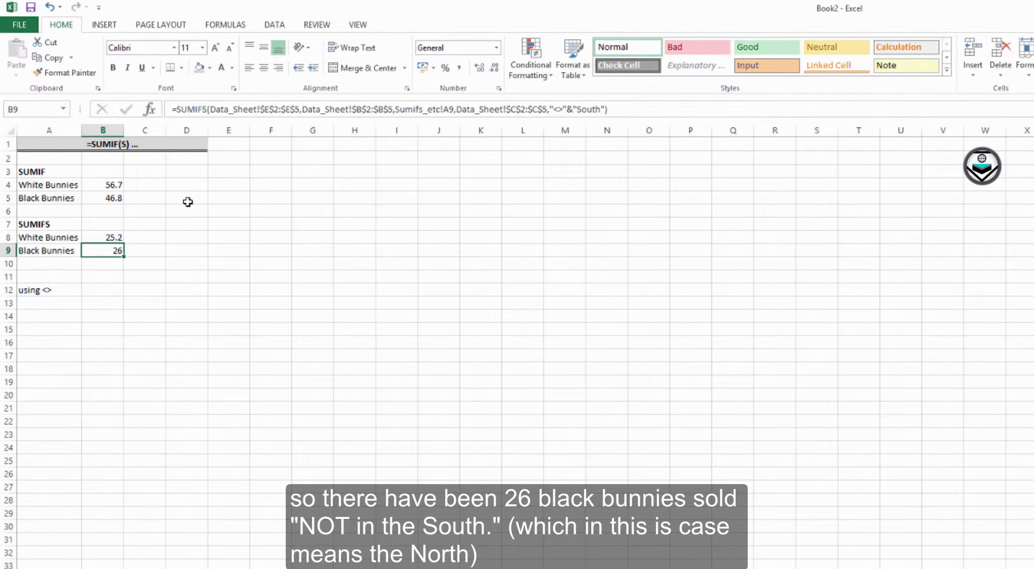
pyautogui.hotkey('ctrl', 'pageup')
pyautogui.hotkey('ctrl', 'pageup')
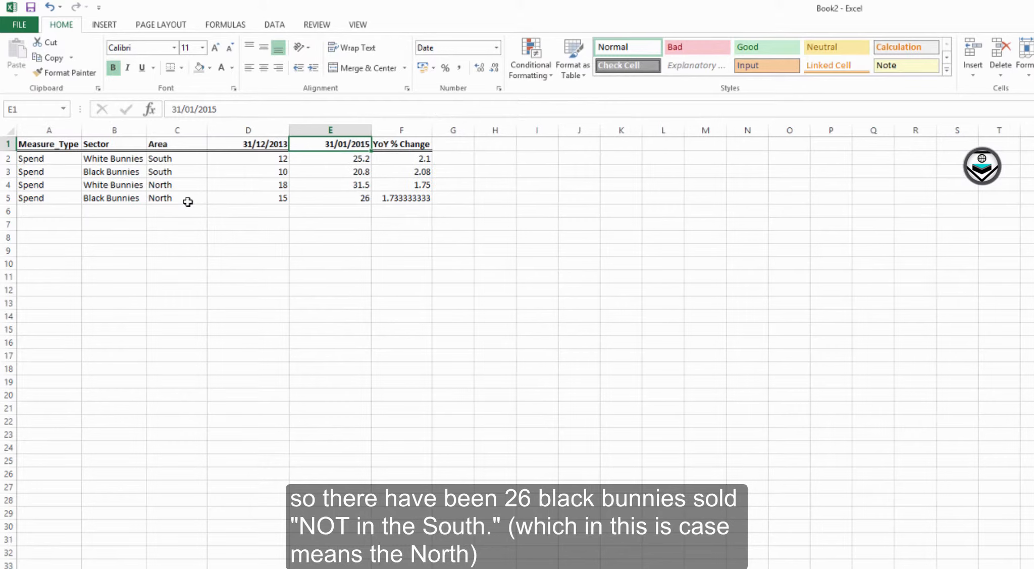
pyautogui.click(346, 199)
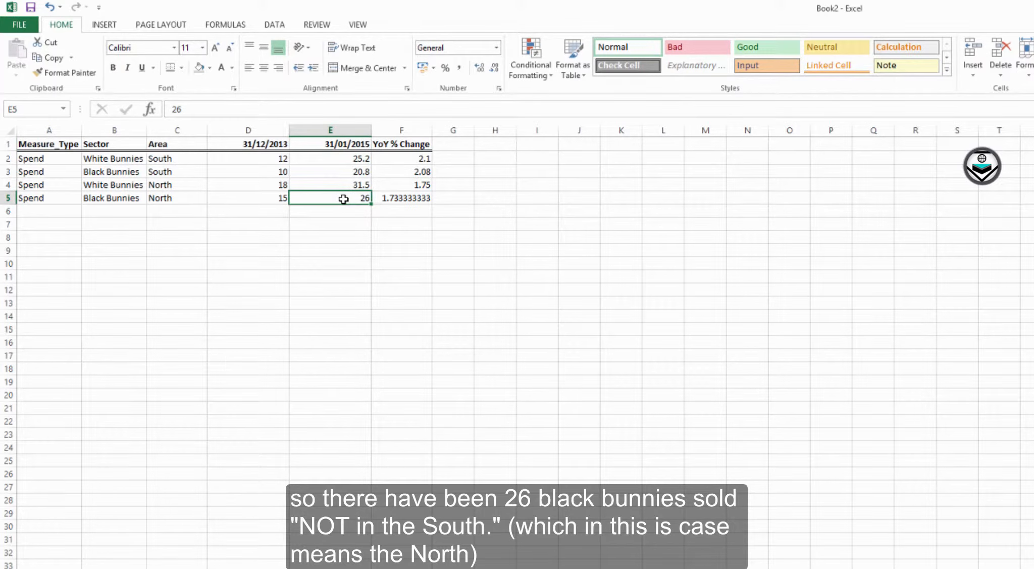
# Step: On the Vlookup sheet, start a VLOOKUP formula in B4 with A4 as the lookup value
pyautogui.hotkey('ctrl', 'pagedown')
pyautogui.hotkey('ctrl', 'pagedown')
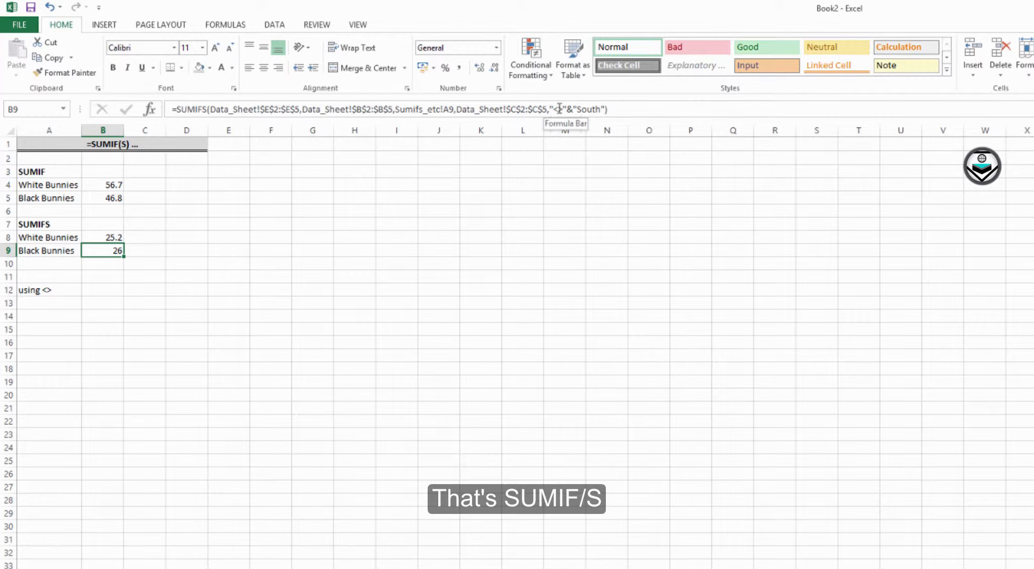
pyautogui.hotkey('ctrl', 'pagedown')
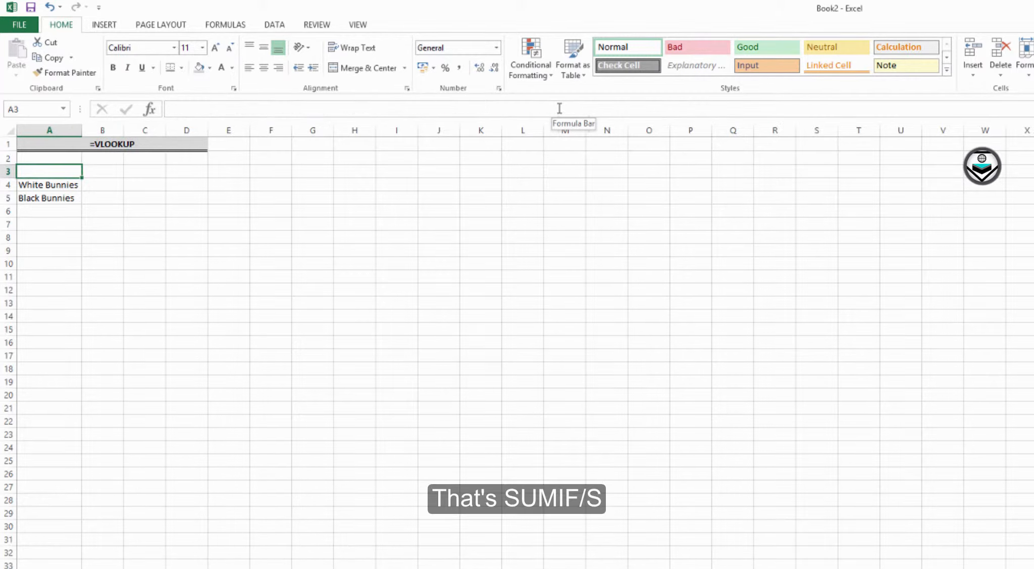
pyautogui.press('Down')
pyautogui.press('Right')
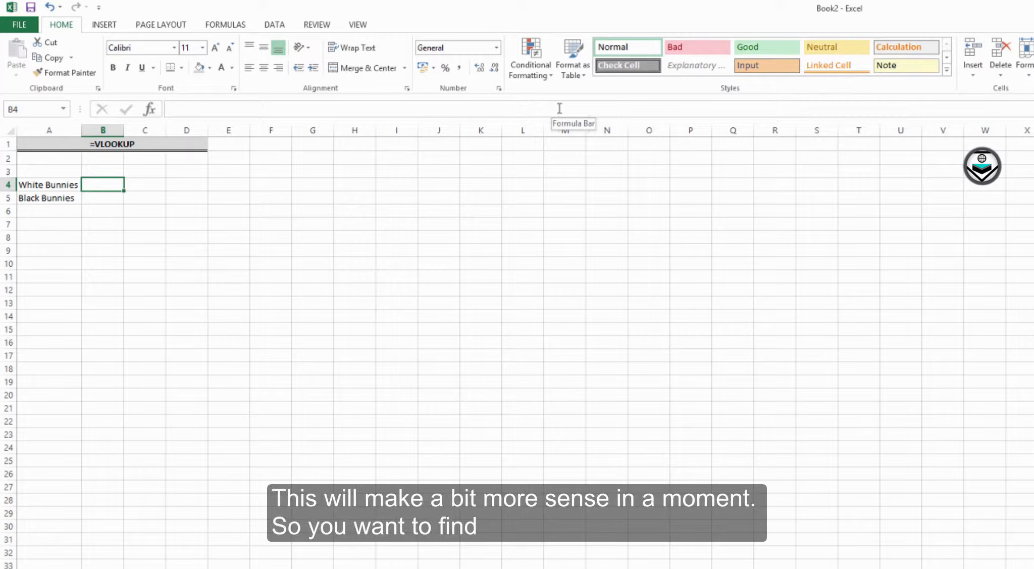
pyautogui.write('=')
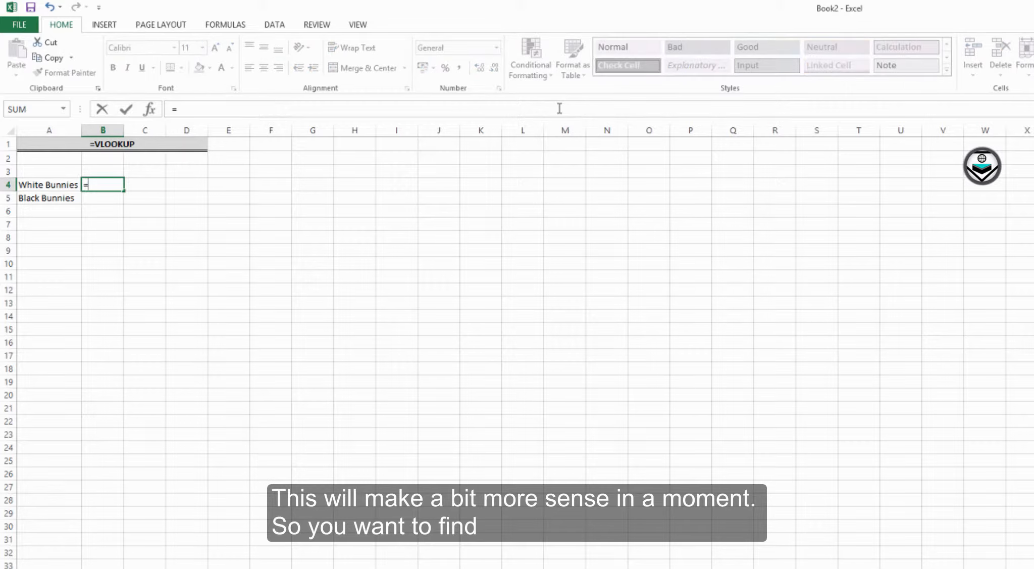
pyautogui.write('VLOOKUP(')
pyautogui.press('Left')
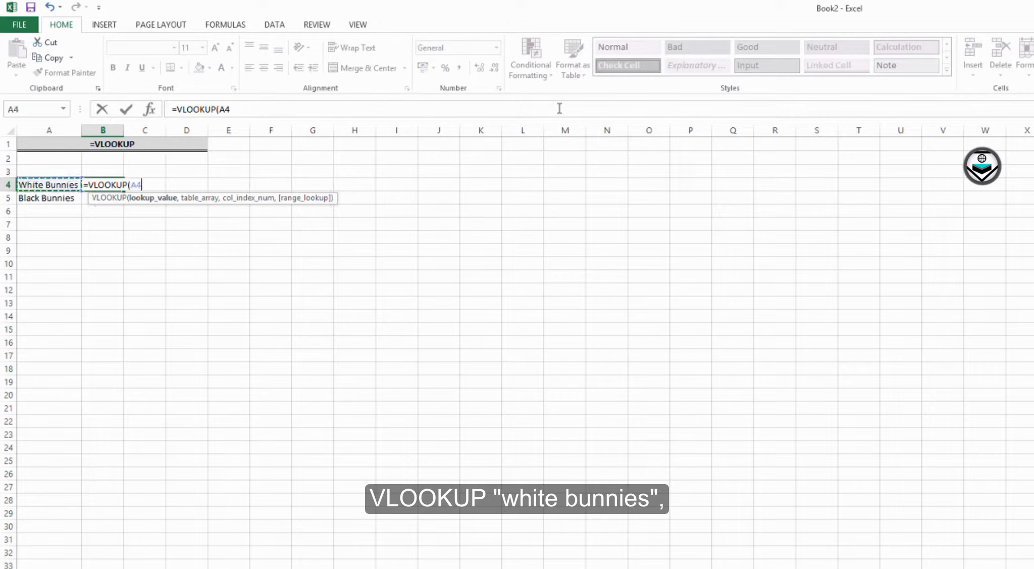
pyautogui.write(',')
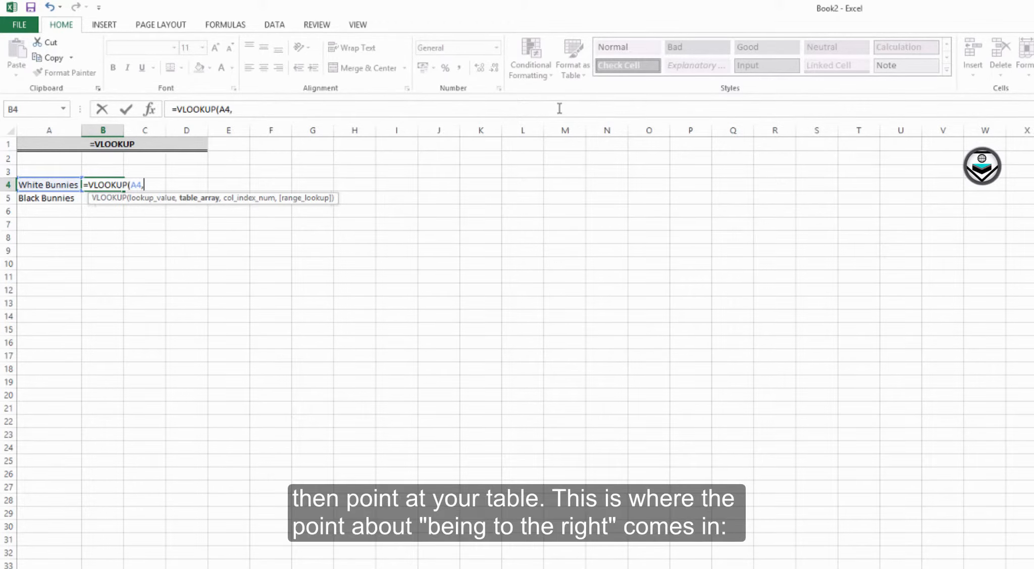
# Step: Set the VLOOKUP table array to the absolute range Data_Sheet!$B$2:$F$5, starting at the Sector column
pyautogui.hotkey('ctrl', 'pagedown')
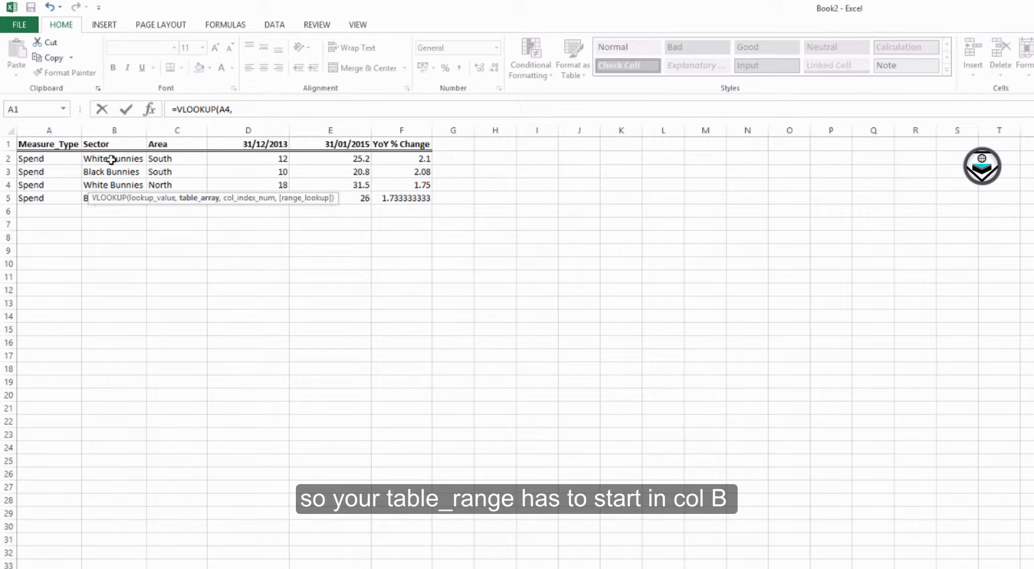
pyautogui.moveTo(111, 160); pyautogui.dragTo(378, 202)
pyautogui.moveTo(36, 154); pyautogui.dragTo(399, 197)
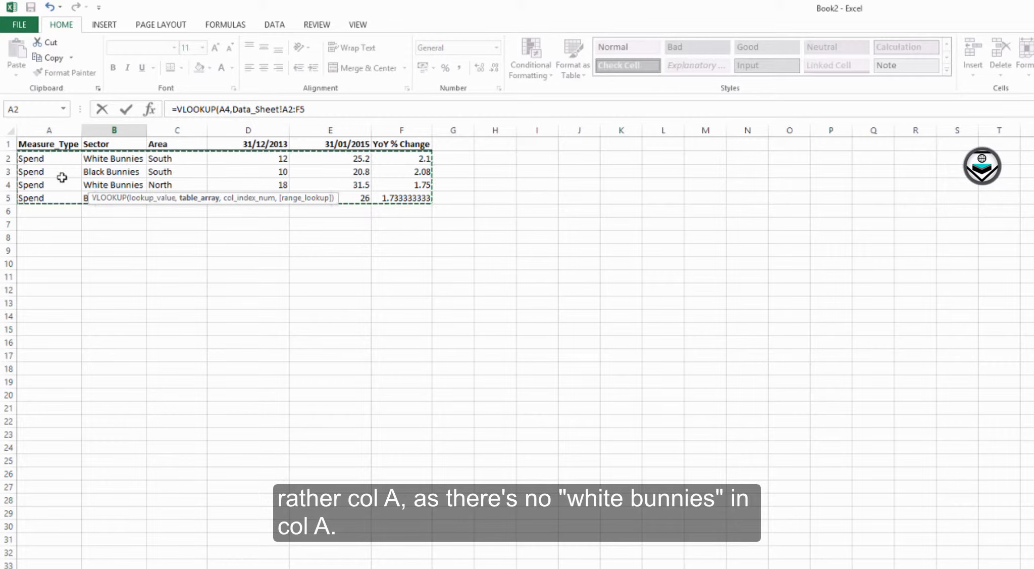
pyautogui.moveTo(100, 160); pyautogui.dragTo(386, 193)
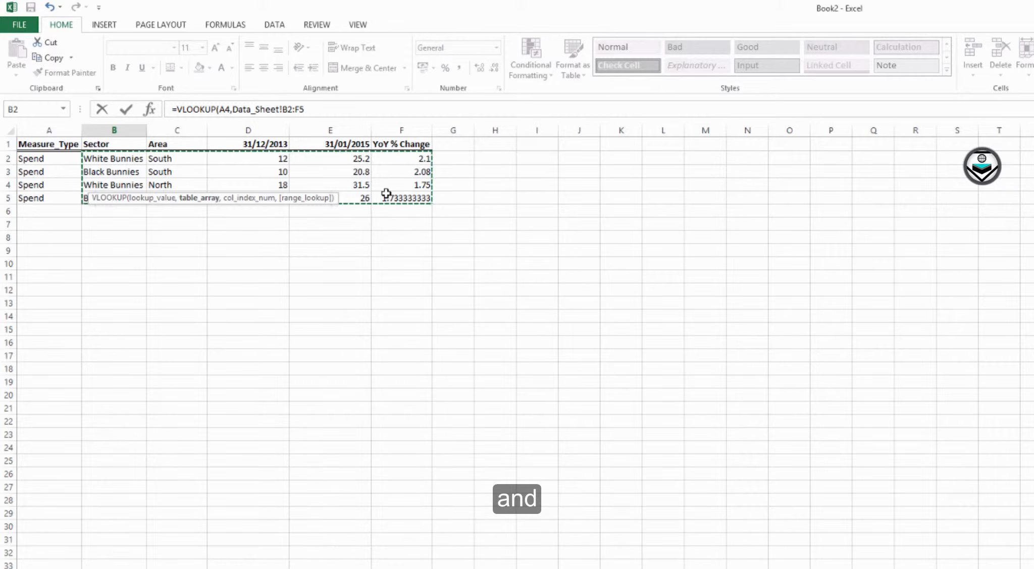
pyautogui.press('F4')
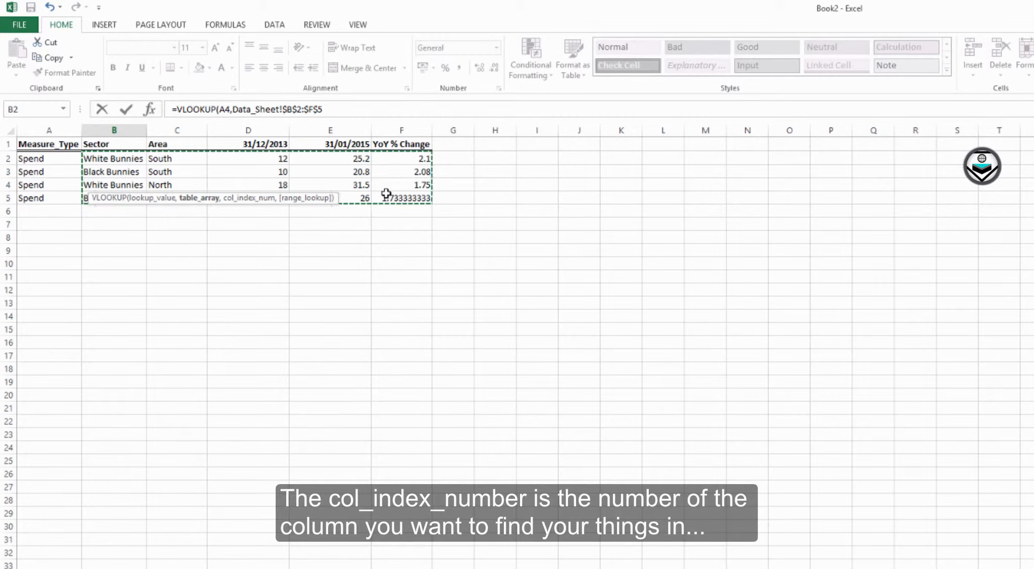
pyautogui.write(',')
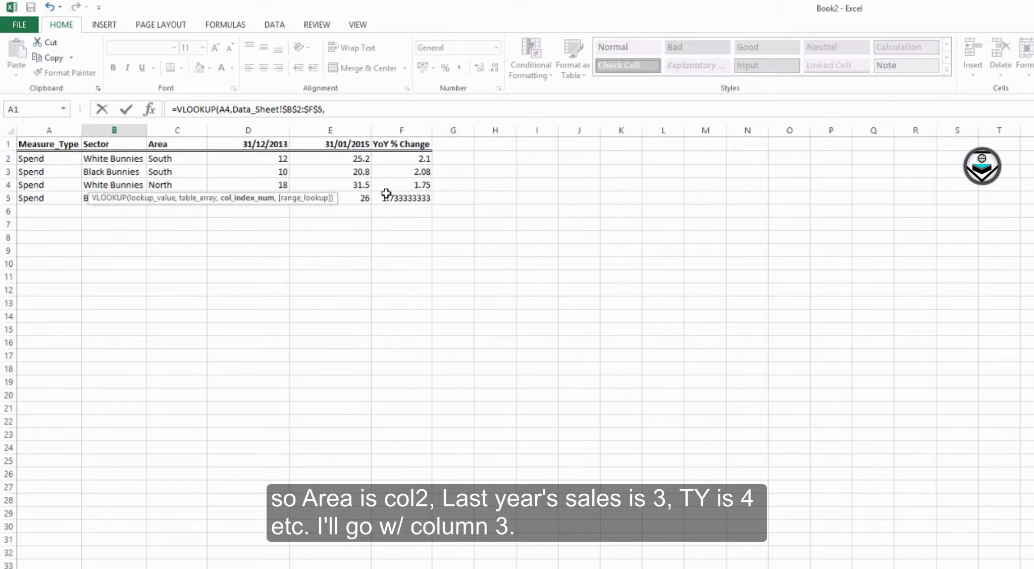
# Step: Complete the VLOOKUP with column index 3 and FALSE for an exact match
pyautogui.write('3')
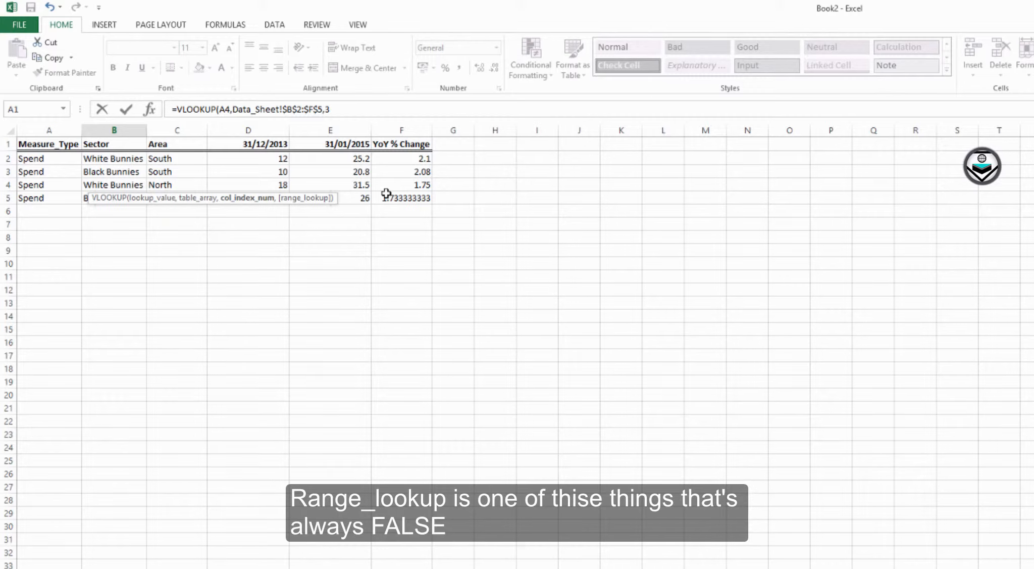
pyautogui.write(',')
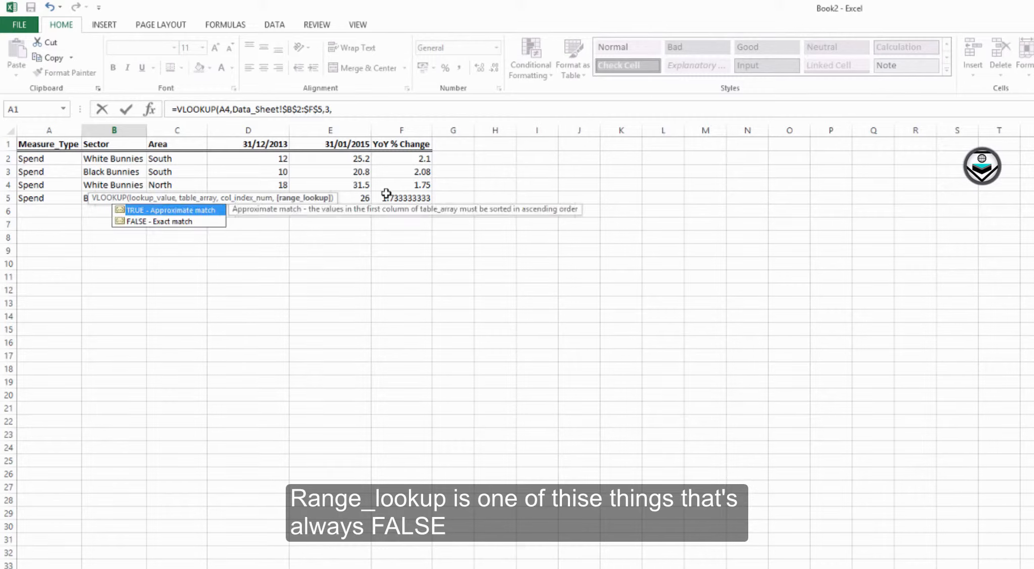
pyautogui.press('Down')
pyautogui.press('Tab')
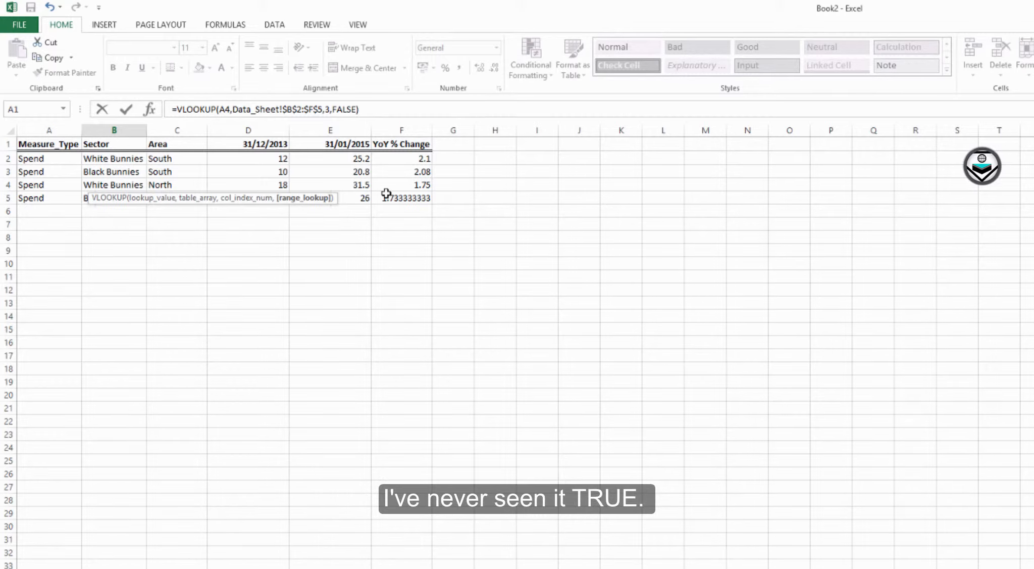
pyautogui.press('Return')
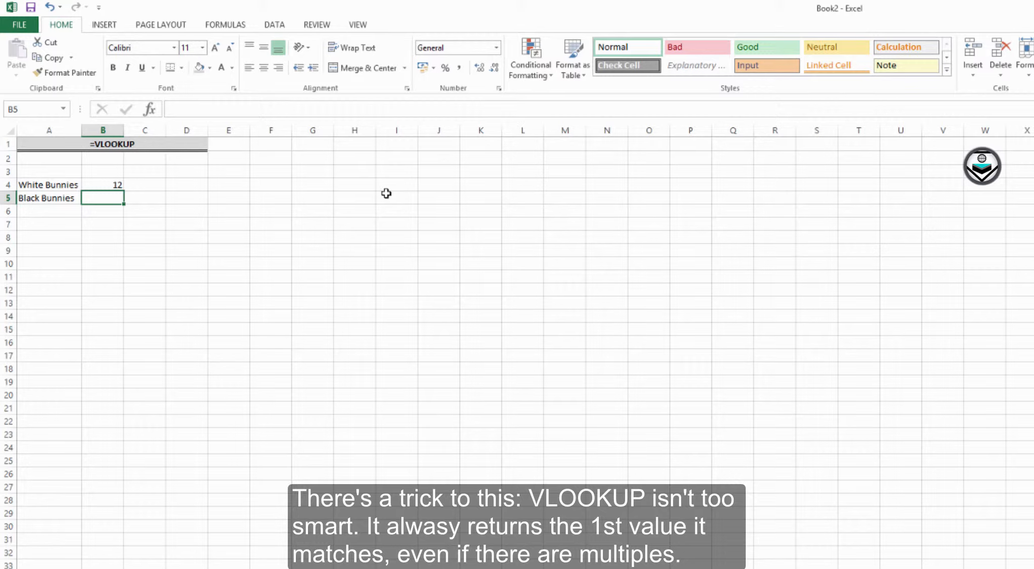
# Step: Copy the White Bunnies VLOOKUP from B4 to the Black Bunnies row in B5
pyautogui.press('Up')
pyautogui.hotkey('ctrl', 'c')
pyautogui.press('Down')
pyautogui.hotkey('ctrl', 'v')
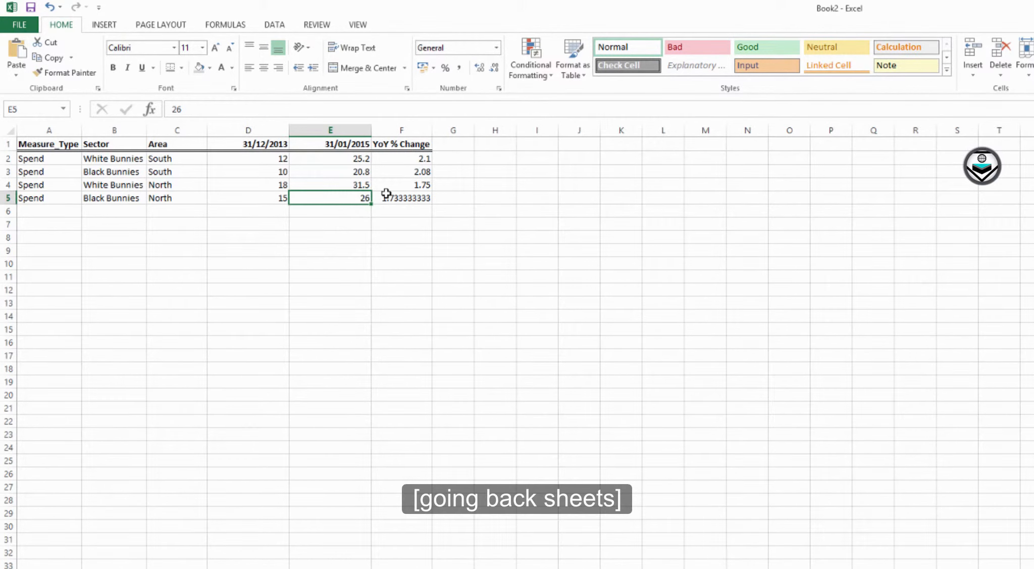
# Step: Compare the 31/12/2013 values of the two White Bunnies rows in Data_Sheet cells D4 and D2
pyautogui.press('Up')
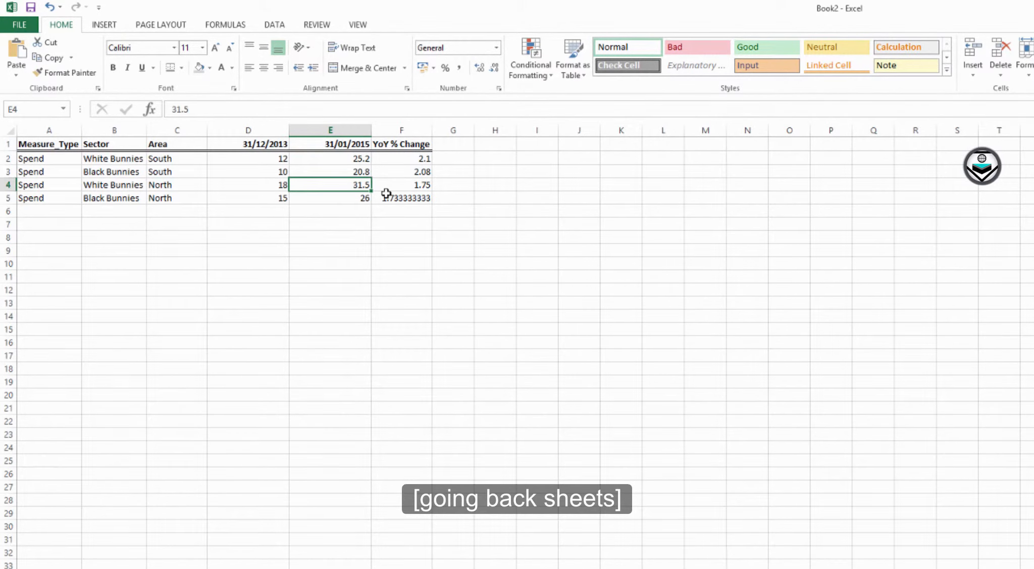
pyautogui.press('Left')
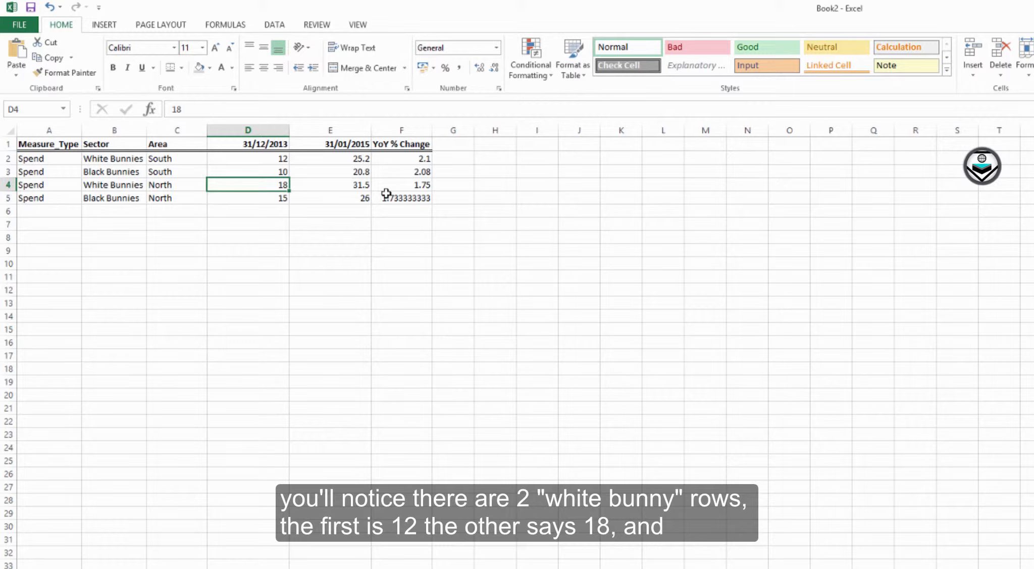
pyautogui.press('Up')
pyautogui.press('Up')
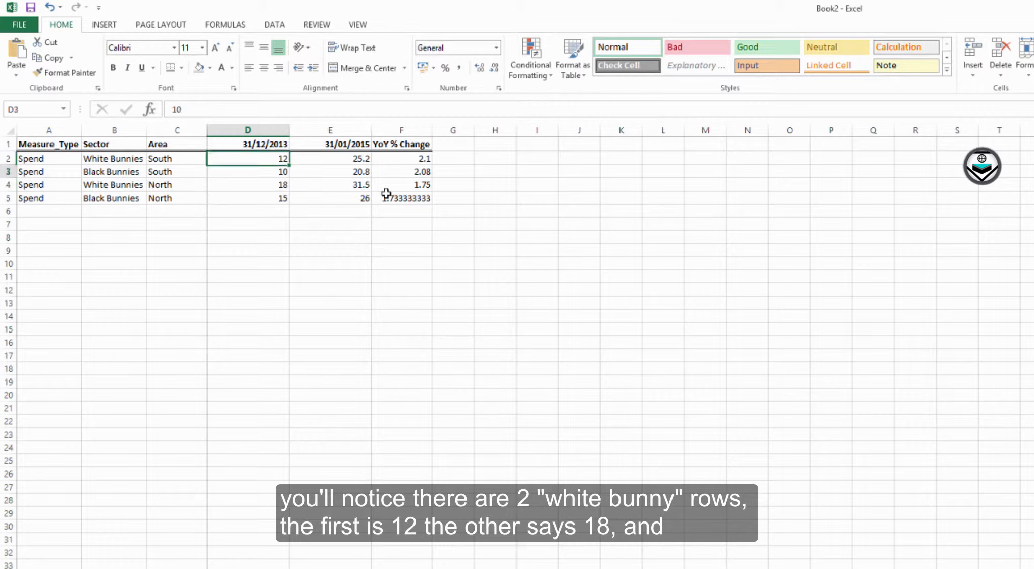
pyautogui.press('Down')
pyautogui.press('Down')
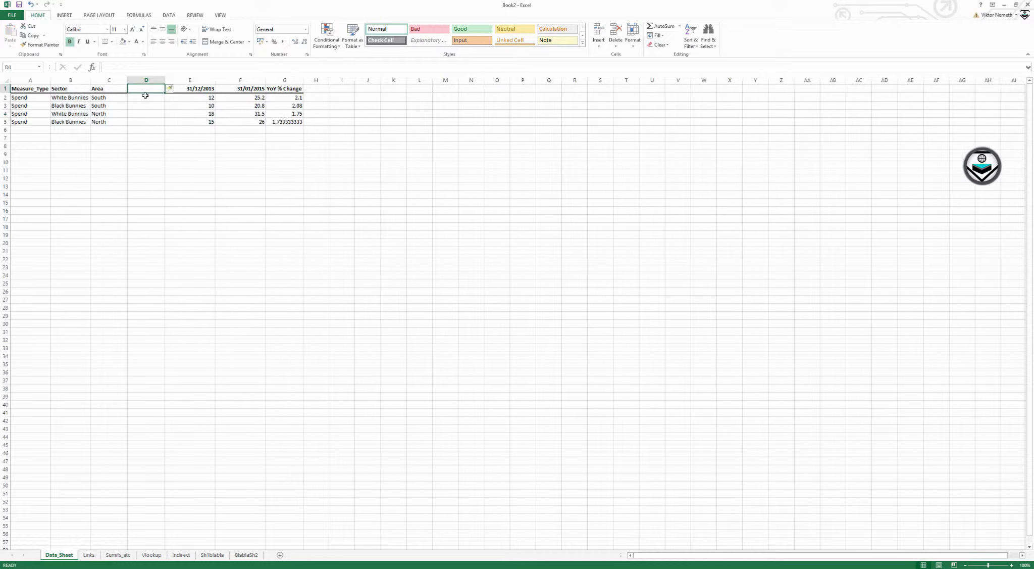
# Step: Head the blank column D of Data_Sheet "Conc" and join sector and area in D2 with =B2&C2
pyautogui.write('Conc')
pyautogui.press('Return')
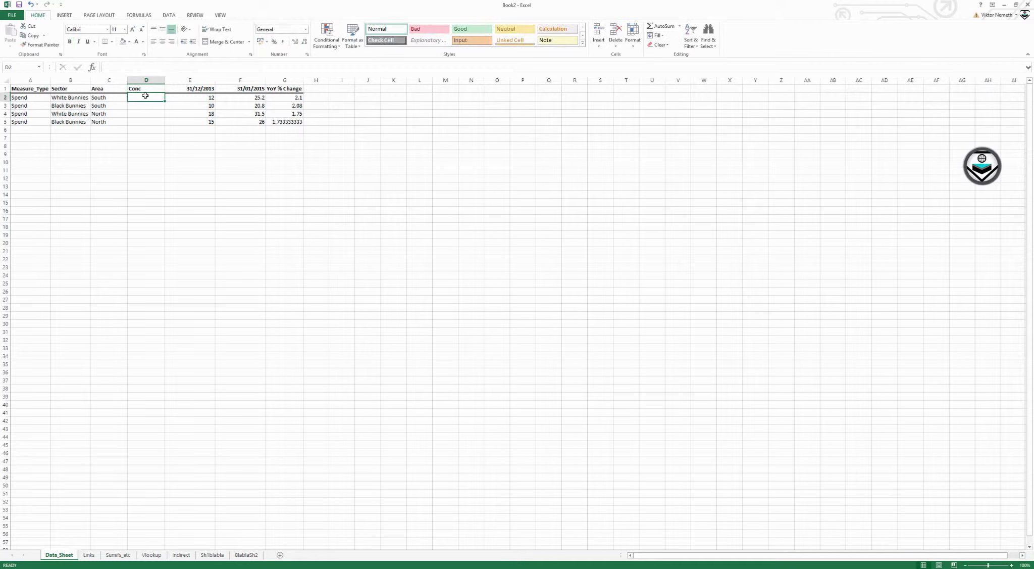
pyautogui.write('=')
pyautogui.press('Left')
pyautogui.press('Left')
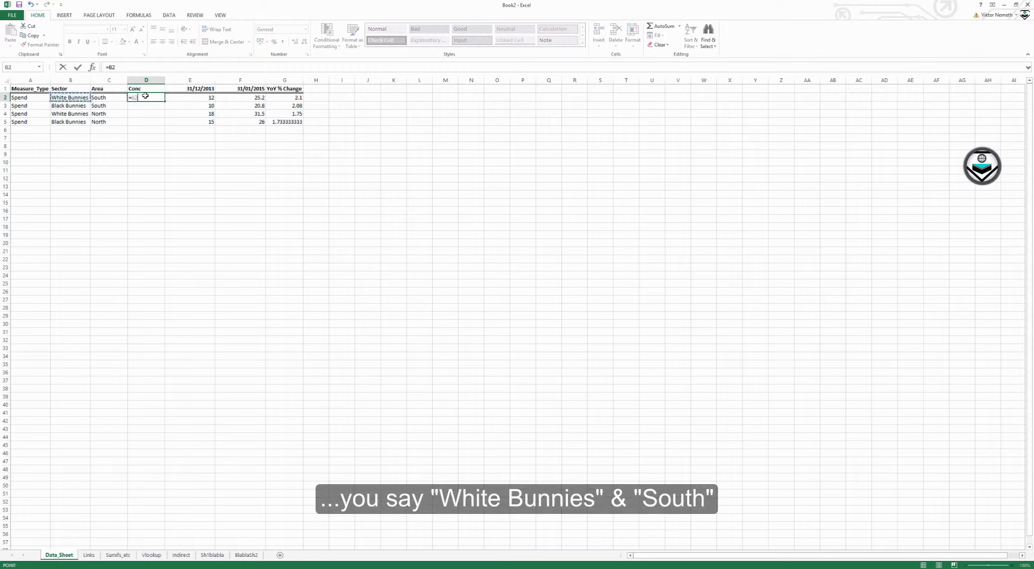
pyautogui.write('&')
pyautogui.press('Left')
pyautogui.press('Return')
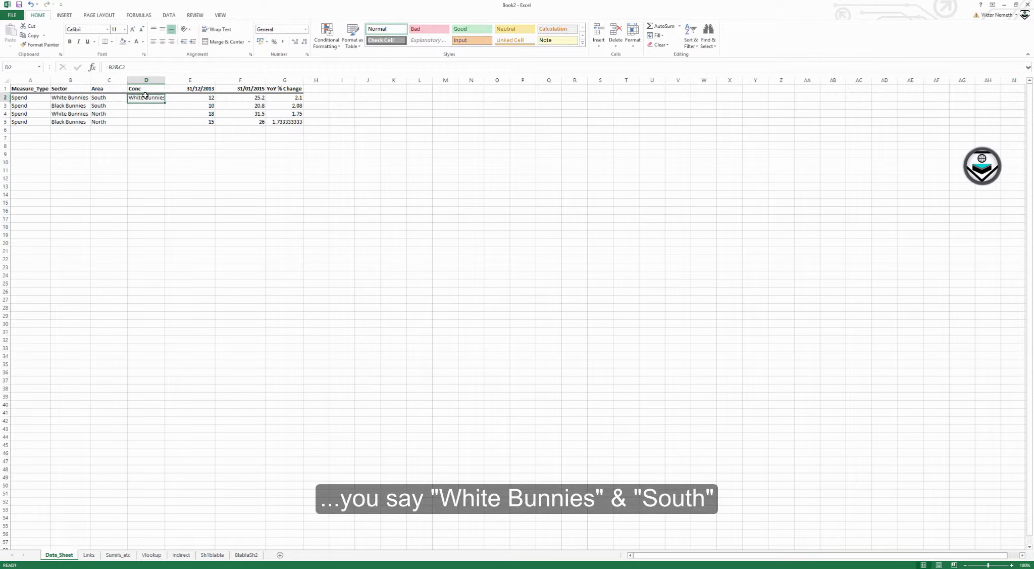
# Step: Copy the D2 concatenation formula down through D5 and fit the width of column D to its contents
pyautogui.press('Up')
pyautogui.hotkey('ctrl', 'c')
pyautogui.hotkey('shift', 'Down')
pyautogui.hotkey('shift', 'Down')
pyautogui.hotkey('shift', 'Down')
pyautogui.hotkey('ctrl', 'v')
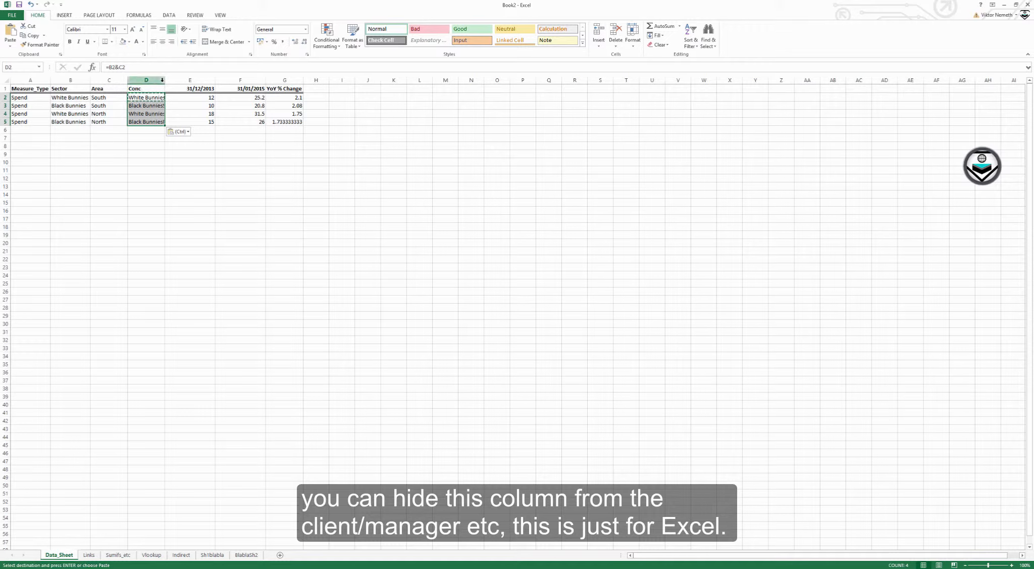
pyautogui.doubleClick(164, 80)
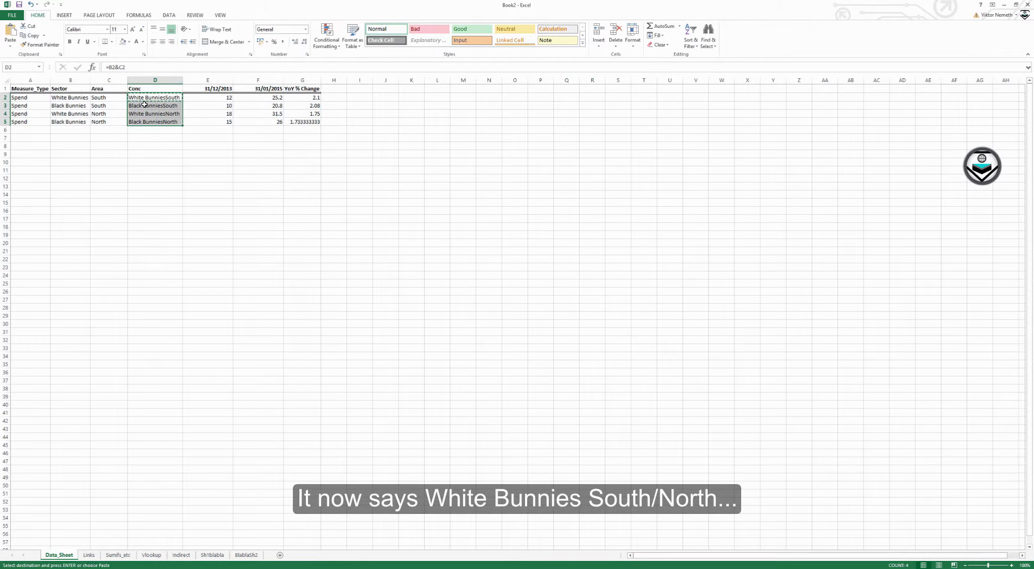
pyautogui.press('Escape')
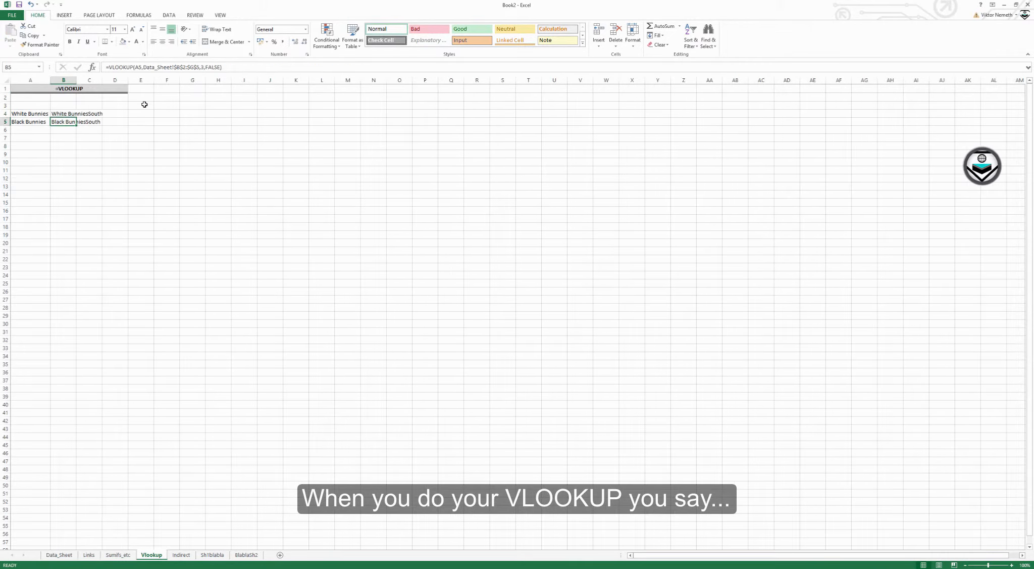
# Step: Clear the existing VLOOKUP formulas from B4:B5 on the Vlookup sheet
pyautogui.press('Up')
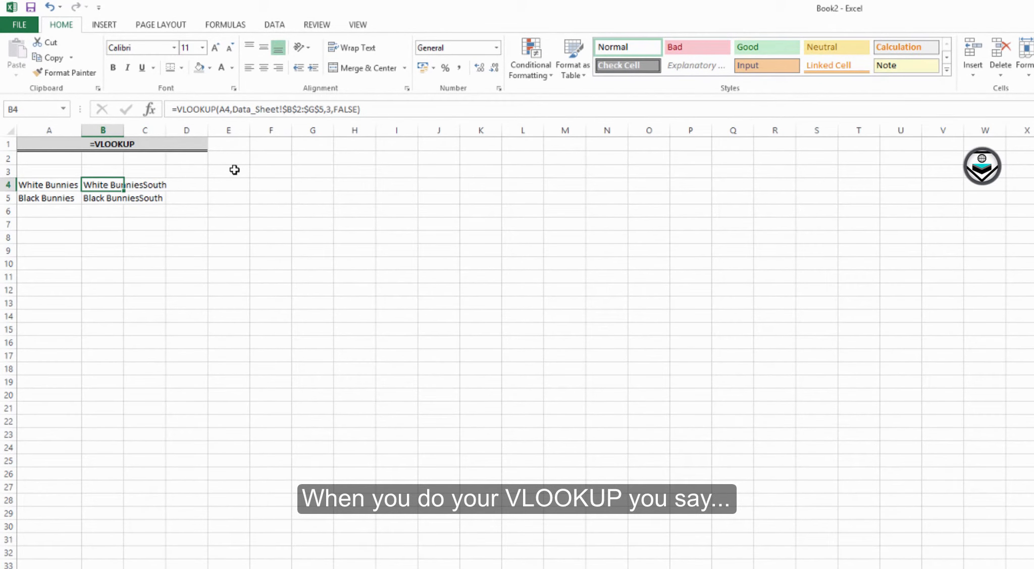
pyautogui.hotkey('shift', 'Down')
pyautogui.press('Delete')
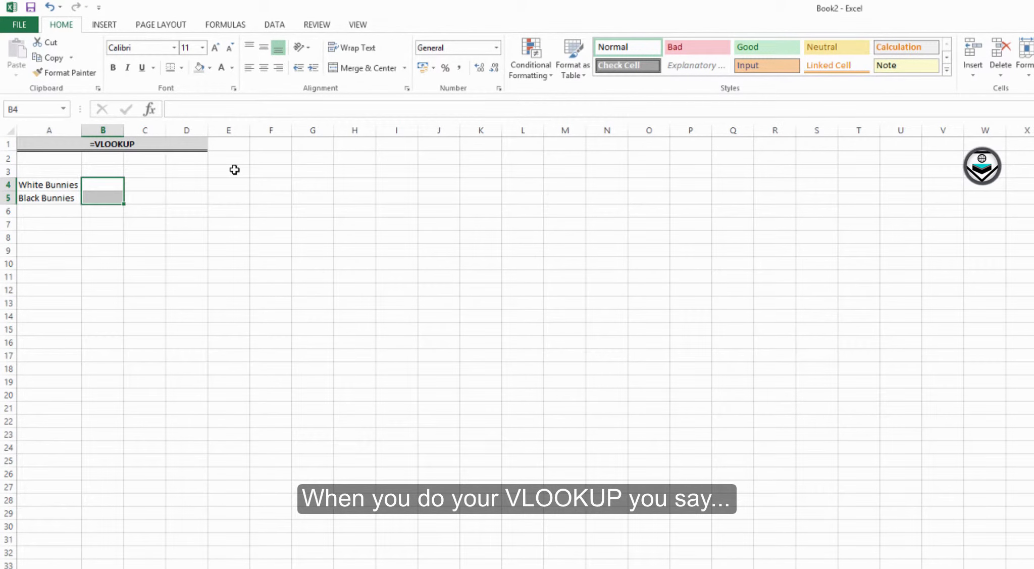
# Step: Start a new VLOOKUP in B4 with the combined lookup value A4&"South"
pyautogui.hotkey('shift', 'Up')
pyautogui.write('=')
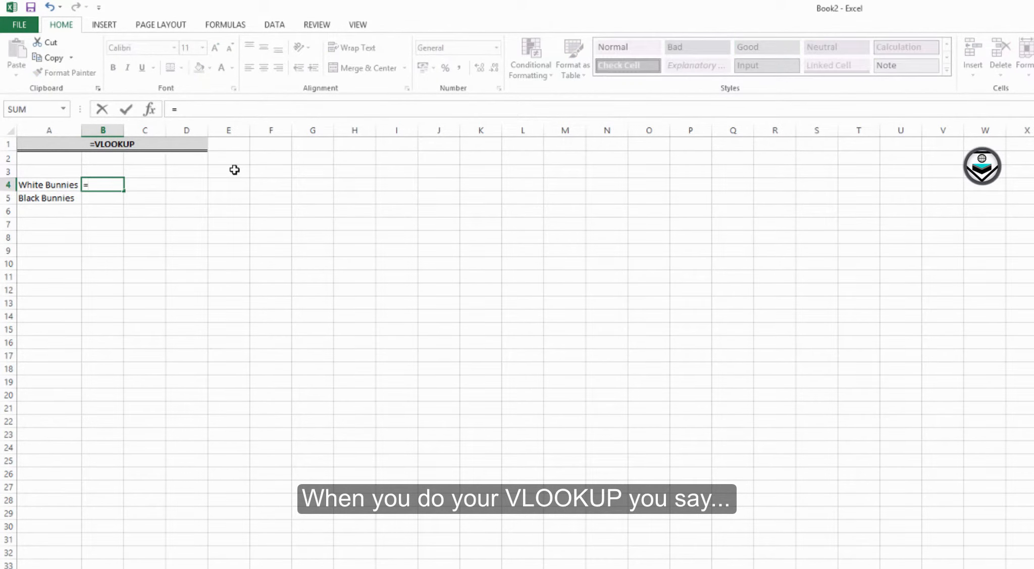
pyautogui.write('VL')
pyautogui.press('Tab')
pyautogui.press('Left')
pyautogui.write('&"S')
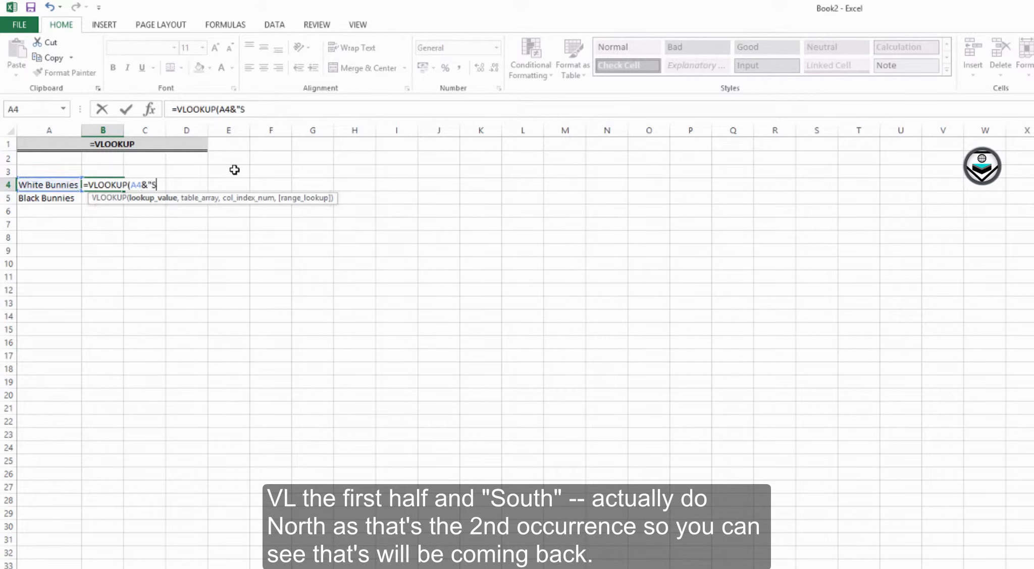
pyautogui.write('outh"')
# Step: Change the area text in the lookup value to "North" so that it reads A4&"North"
pyautogui.press('BackSpace')
pyautogui.press('BackSpace')
pyautogui.press('BackSpace')
pyautogui.press('BackSpace')
pyautogui.press('BackSpace')
pyautogui.press('BackSpace')
pyautogui.write('Noth')
pyautogui.press('BackSpace')
pyautogui.press('BackSpace')
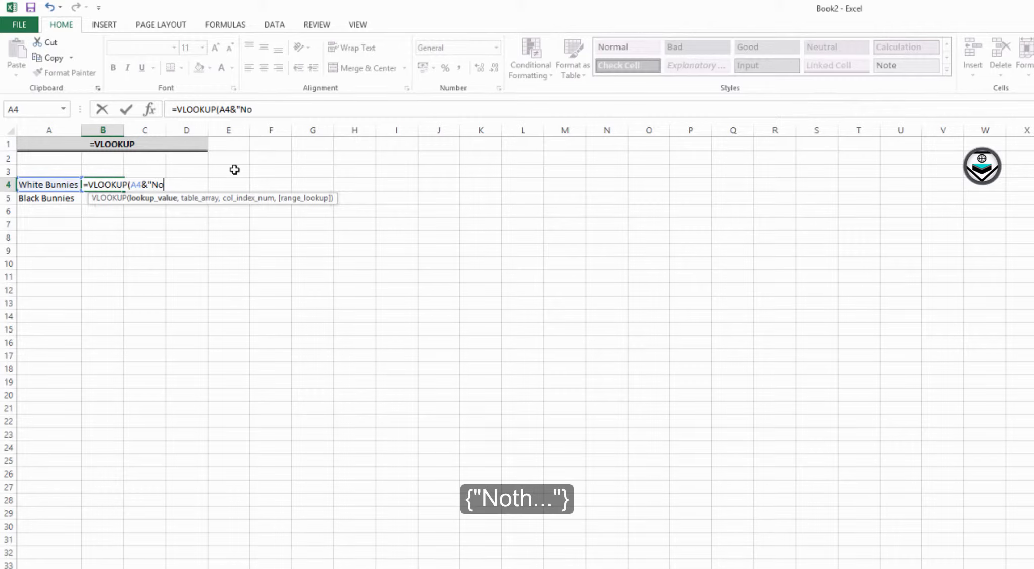
pyautogui.write('rth"')
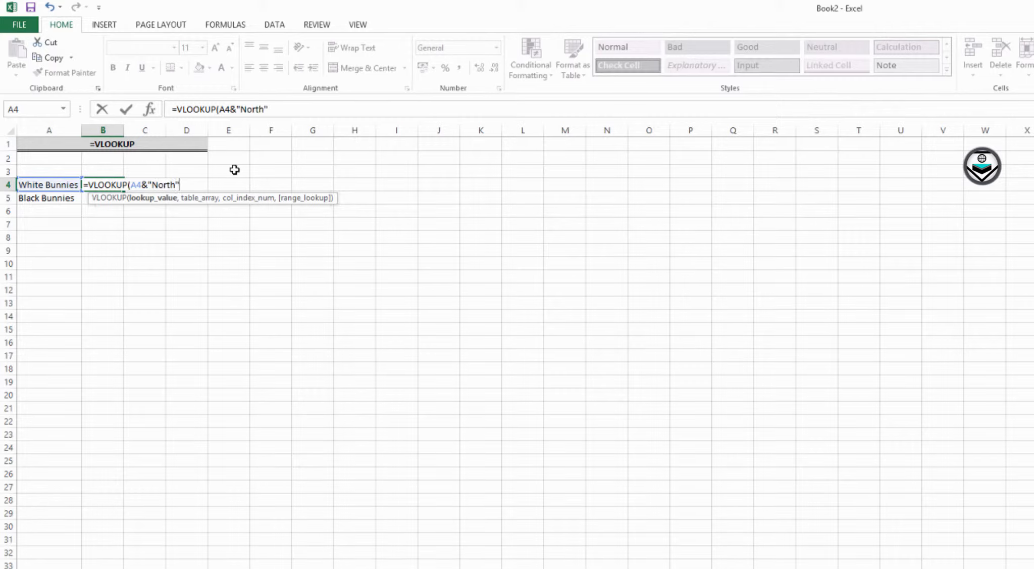
# Step: Set the table array of the B4 VLOOKUP to the absolute range Data_Sheet!$D$2:$E$5, starting at the Conc column
pyautogui.write(',')
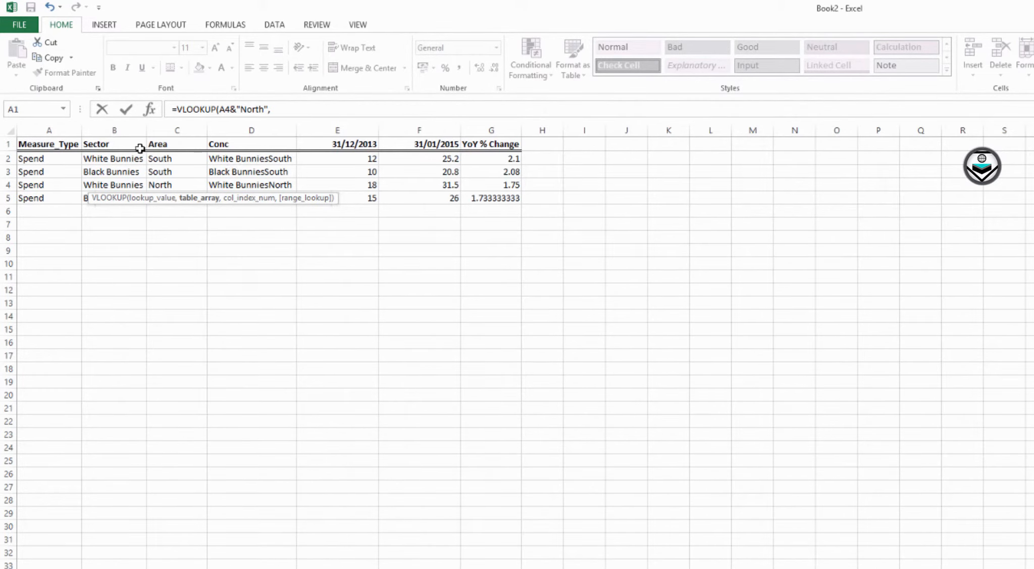
pyautogui.click(126, 158)
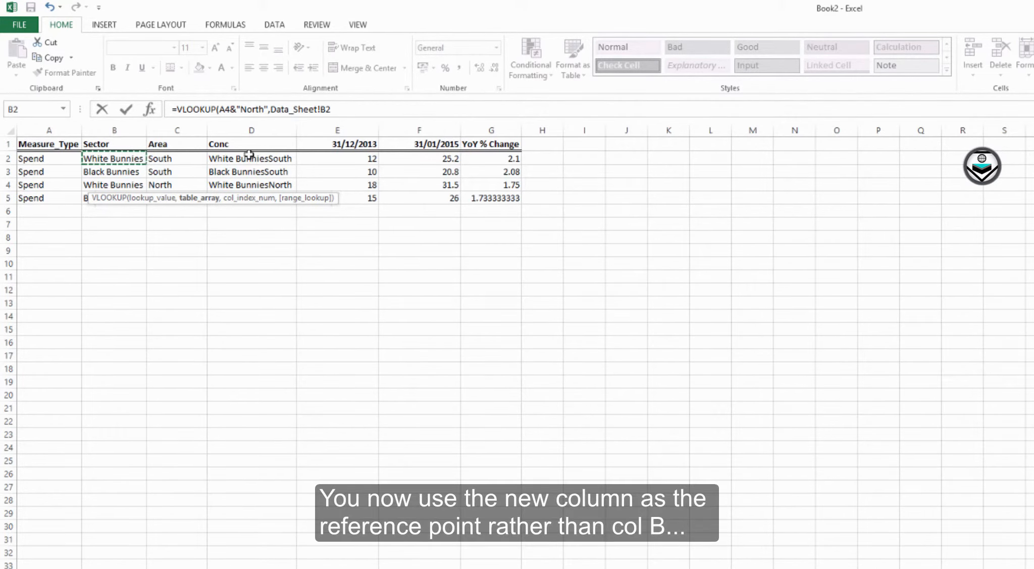
pyautogui.moveTo(250, 158); pyautogui.dragTo(293, 201)
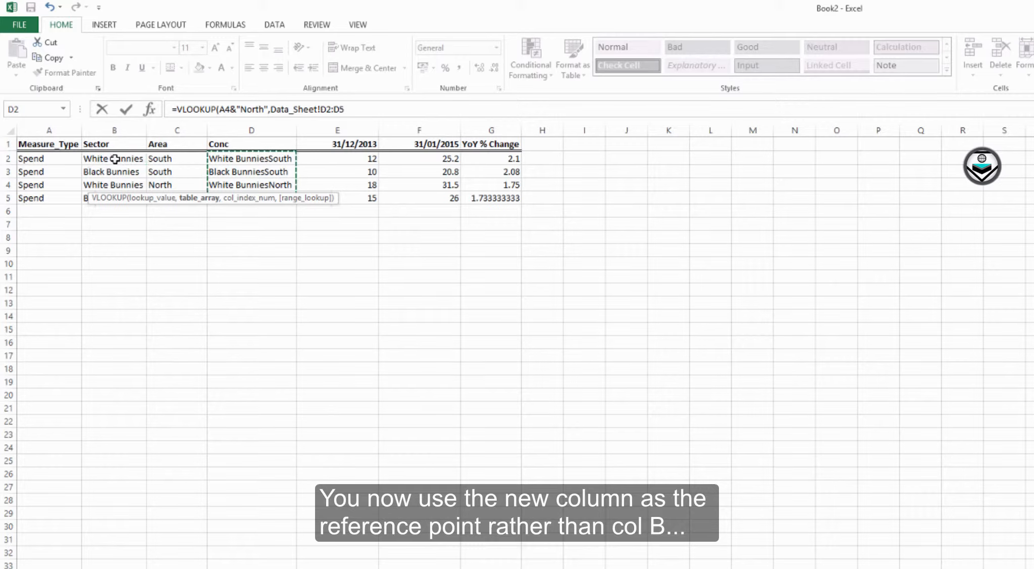
pyautogui.moveTo(112, 158); pyautogui.dragTo(113, 185)
pyautogui.moveTo(261, 158); pyautogui.dragTo(331, 203)
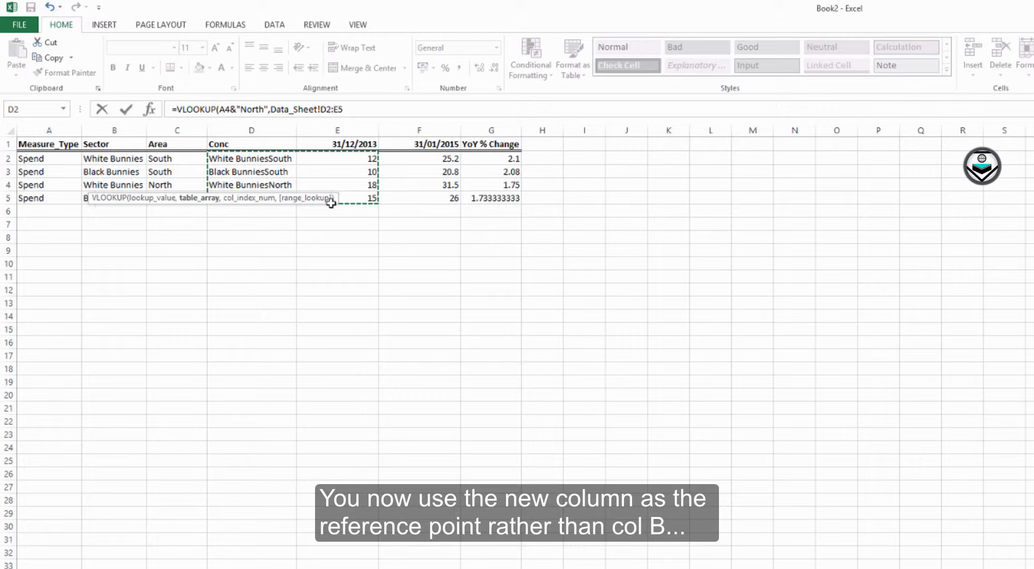
pyautogui.press('F4')
# Step: Finish the B4 VLOOKUP with column index 2 and an exact match (FALSE)
pyautogui.write(',2')
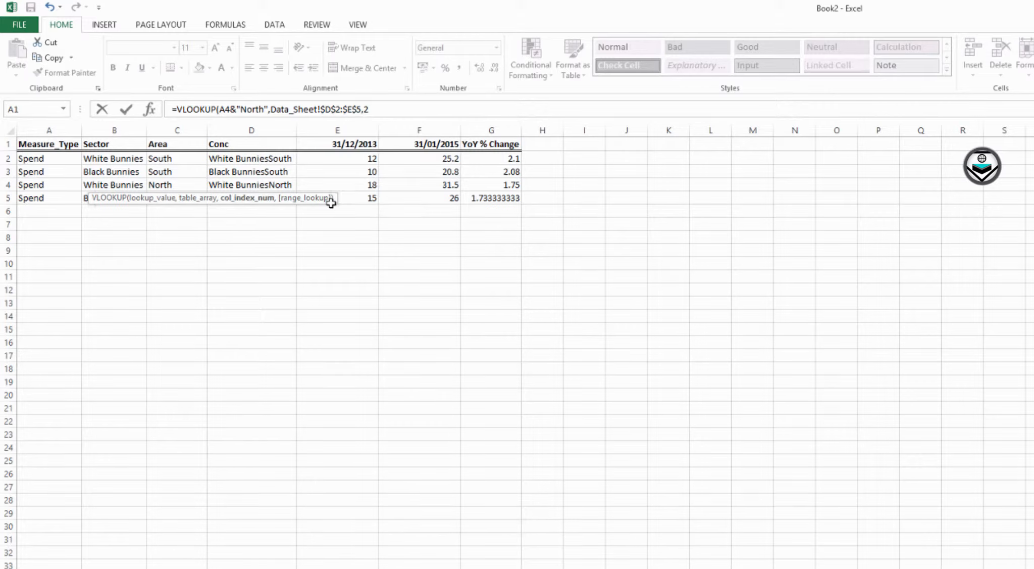
pyautogui.write(',f')
pyautogui.press('Down')
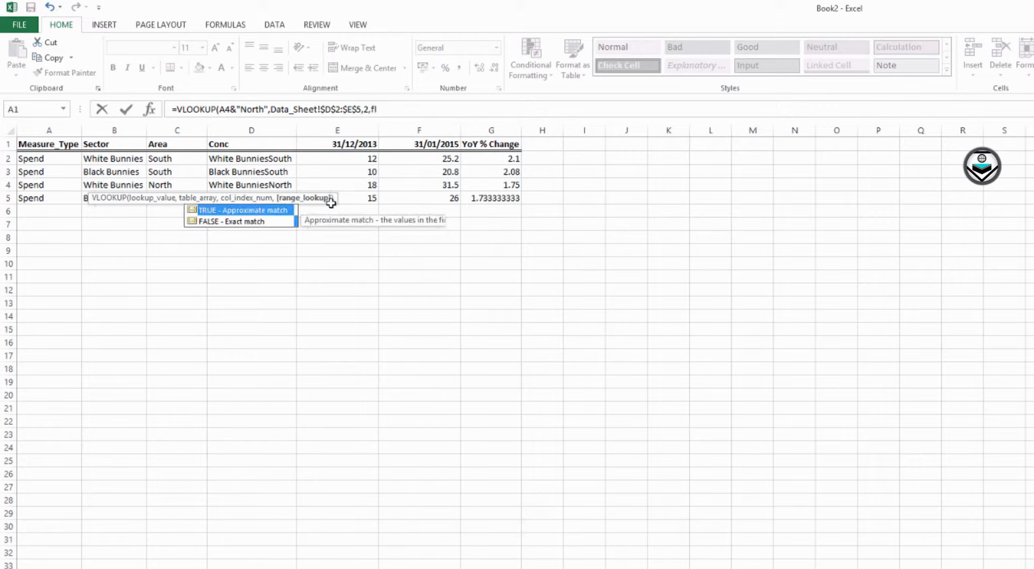
pyautogui.press('Tab')
pyautogui.press('Return')
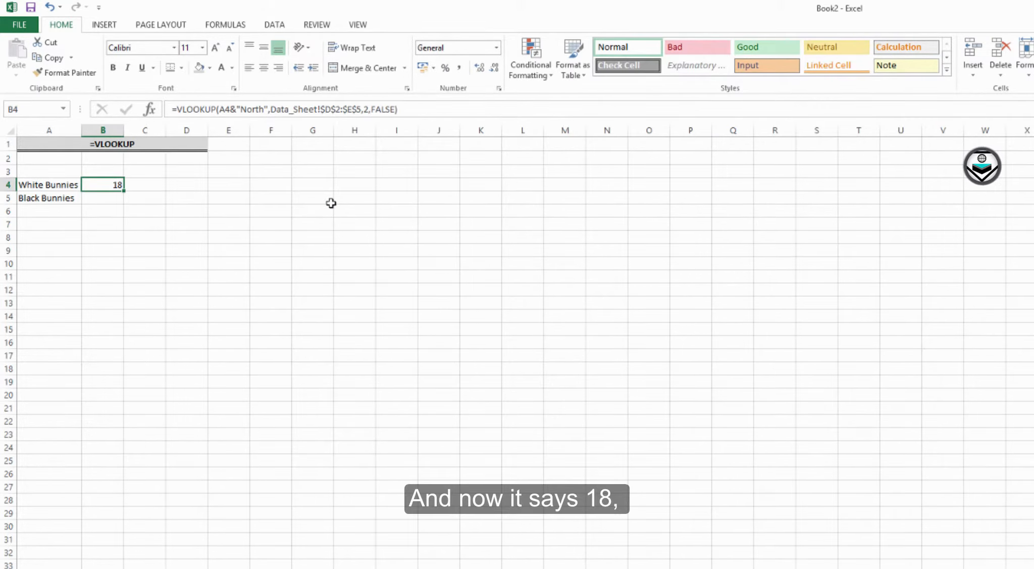
# Step: Check the White BunniesNorth entry in the 31/12/2013 column on Data_Sheet against the lookup result
pyautogui.hotkey('ctrl', 'c')
pyautogui.press('Down')
pyautogui.hotkey('ctrl', 'v')
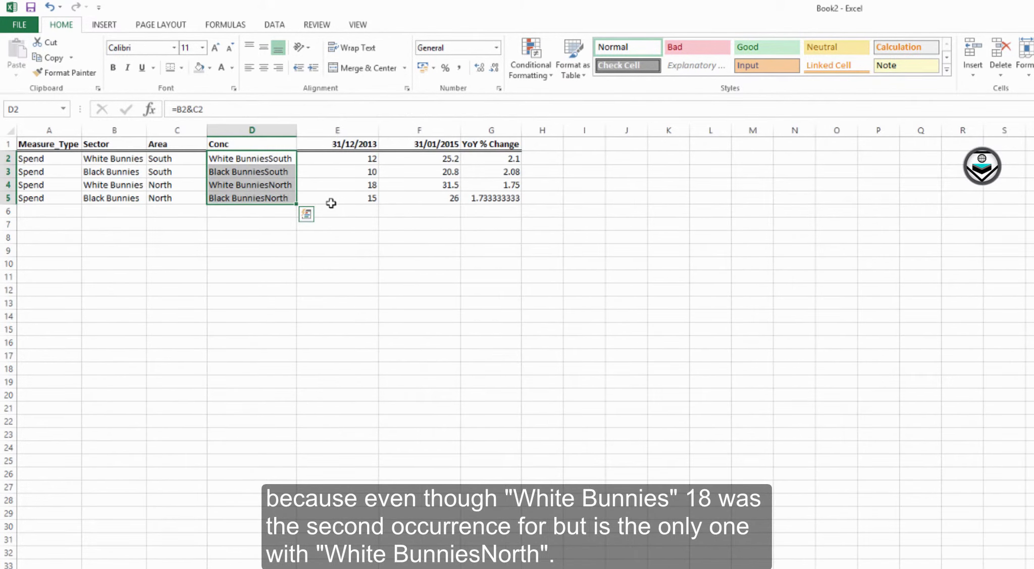
pyautogui.press('Right')
pyautogui.press('Down')
pyautogui.press('Down')
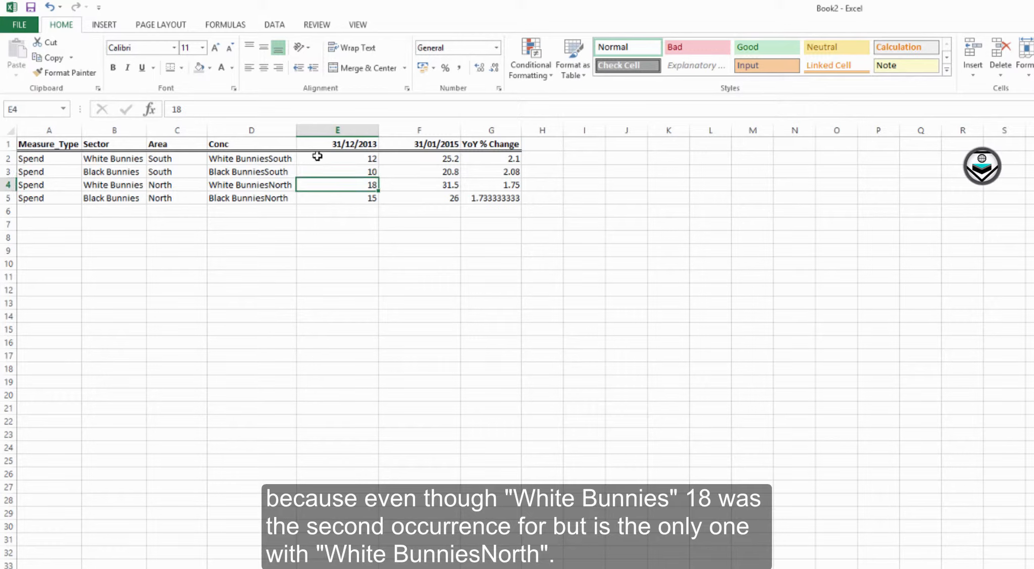
# Step: Hide the Conc helper column D on Data_Sheet
pyautogui.rightClick(272, 132)
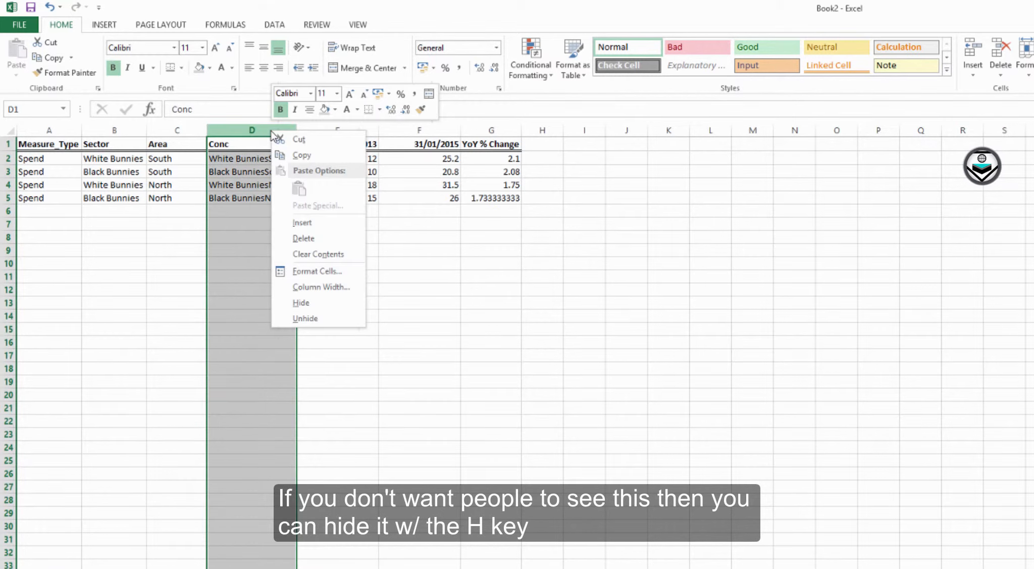
pyautogui.click(290, 3)
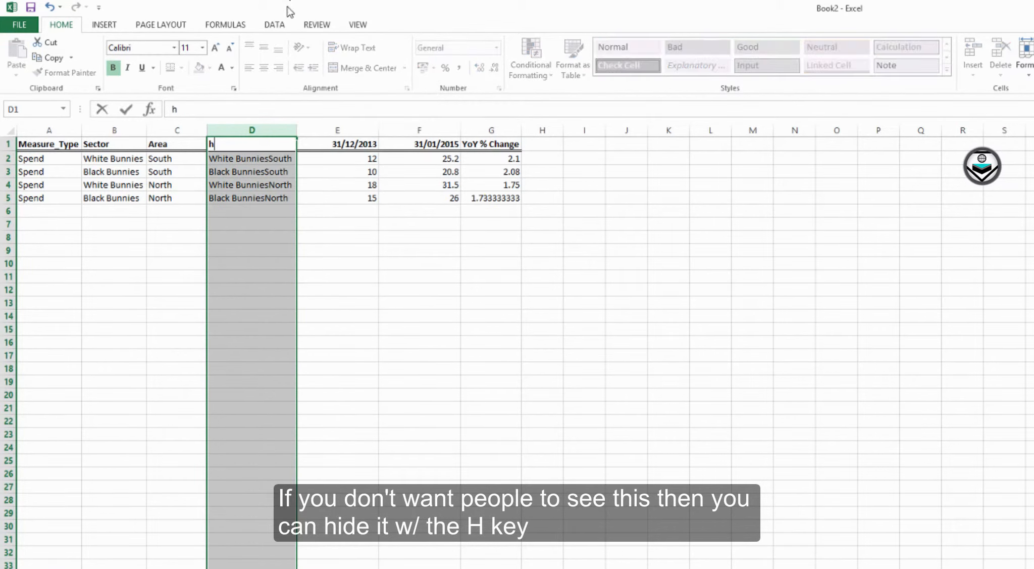
pyautogui.rightClick(249, 131)
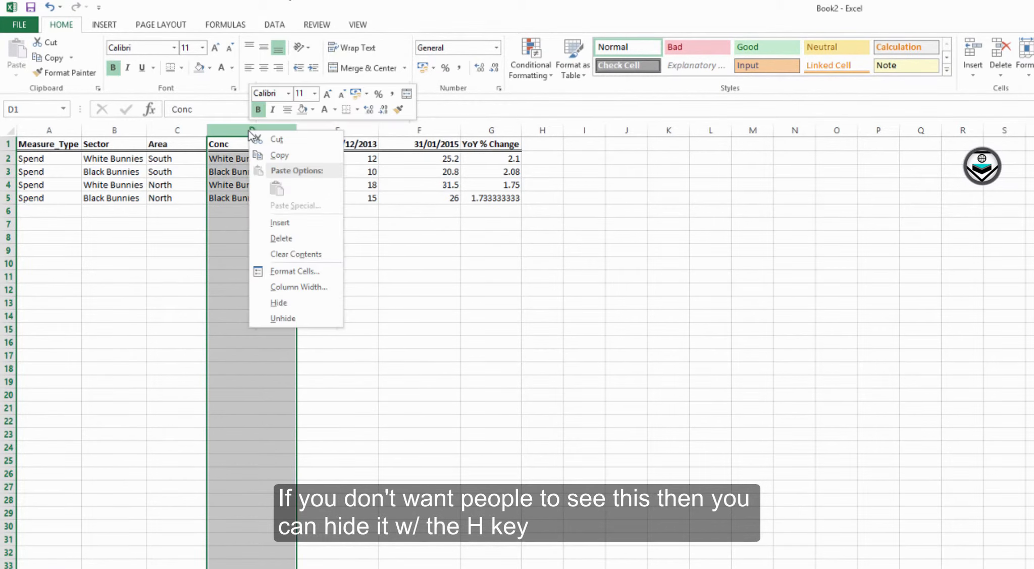
pyautogui.press('h')
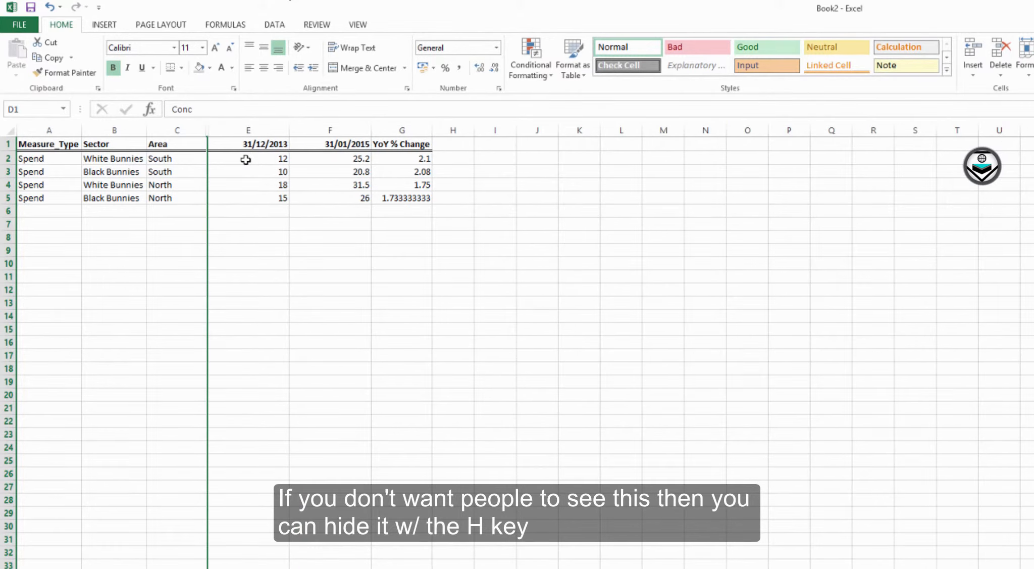
pyautogui.click(246, 159)
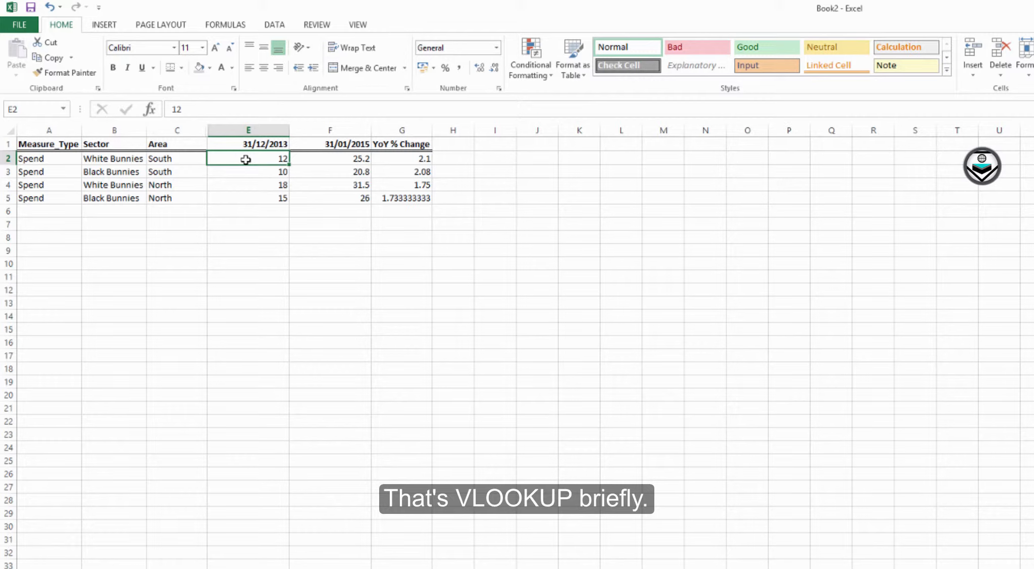
# Step: Switch from Data_Sheet to the worksheet headed =INDIRECT
pyautogui.press('Down')
pyautogui.hotkey('ctrl', 'pagedown')
pyautogui.hotkey('ctrl', 'pagedown')
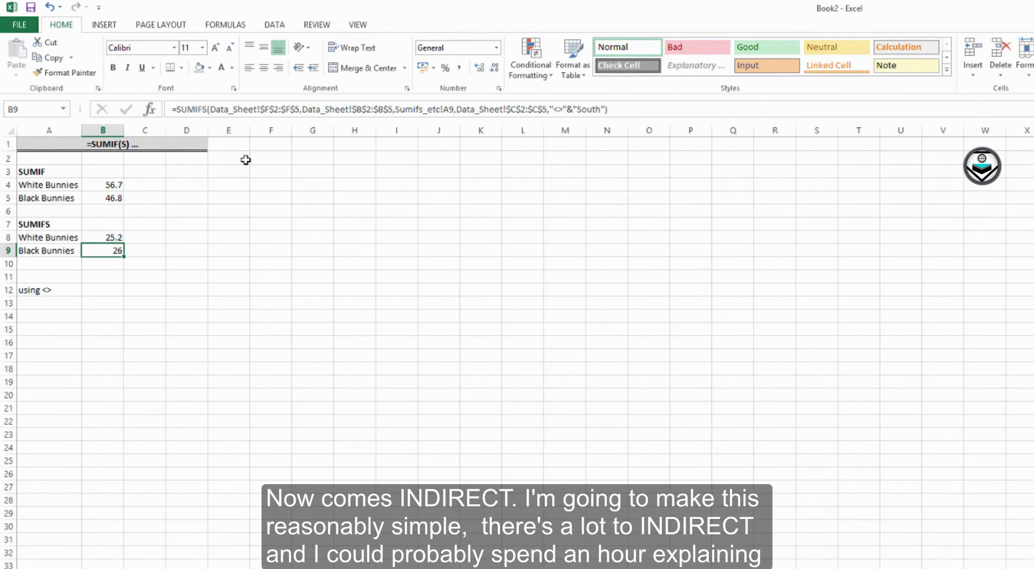
pyautogui.hotkey('ctrl', 'pagedown')
pyautogui.hotkey('ctrl', 'pagedown')
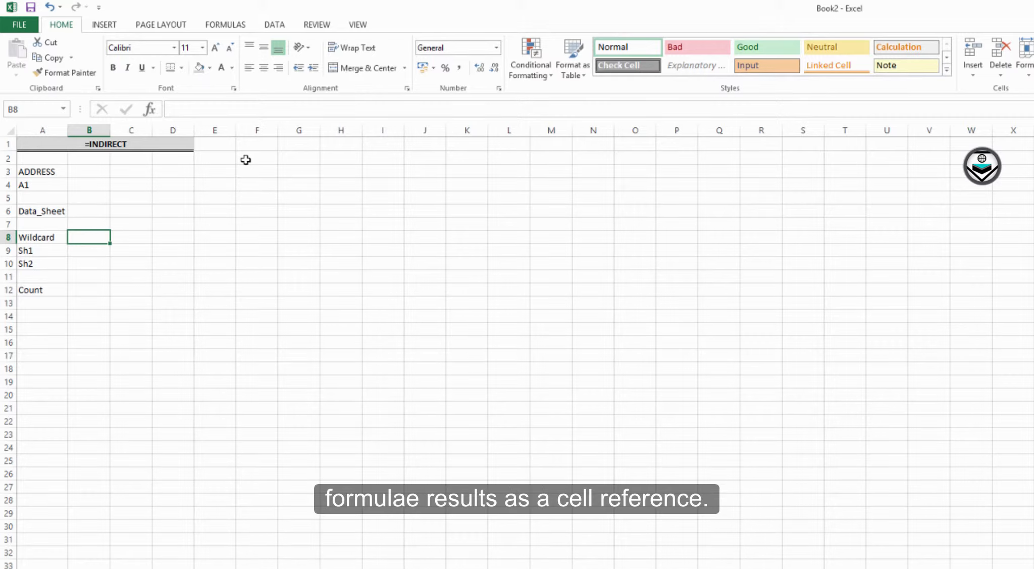
# Step: Start an INDIRECT formula in B6 whose reference text begins with "'"&A6"'!"
pyautogui.press('Up')
pyautogui.press('Up')
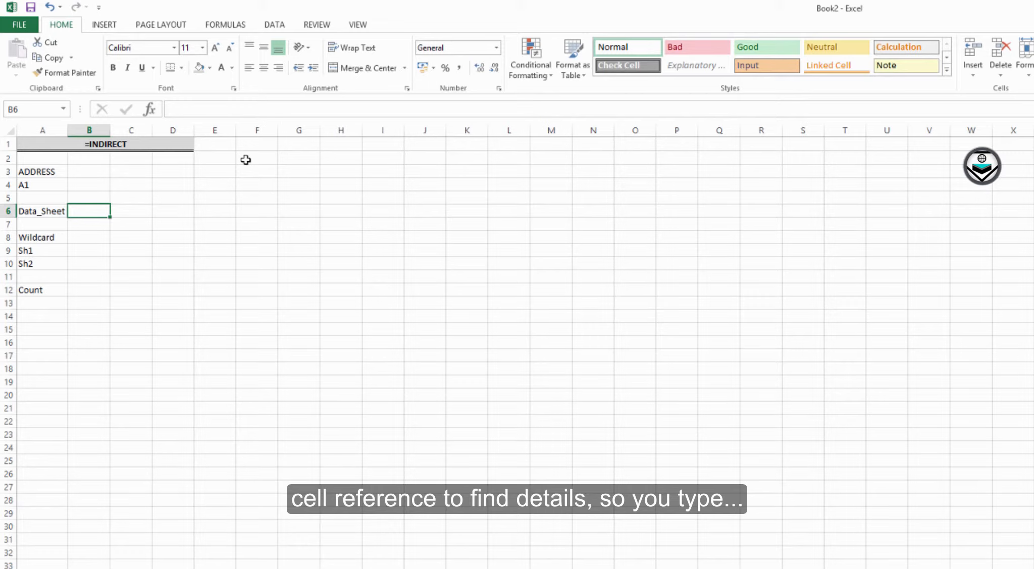
pyautogui.write('=INDIRECT(')
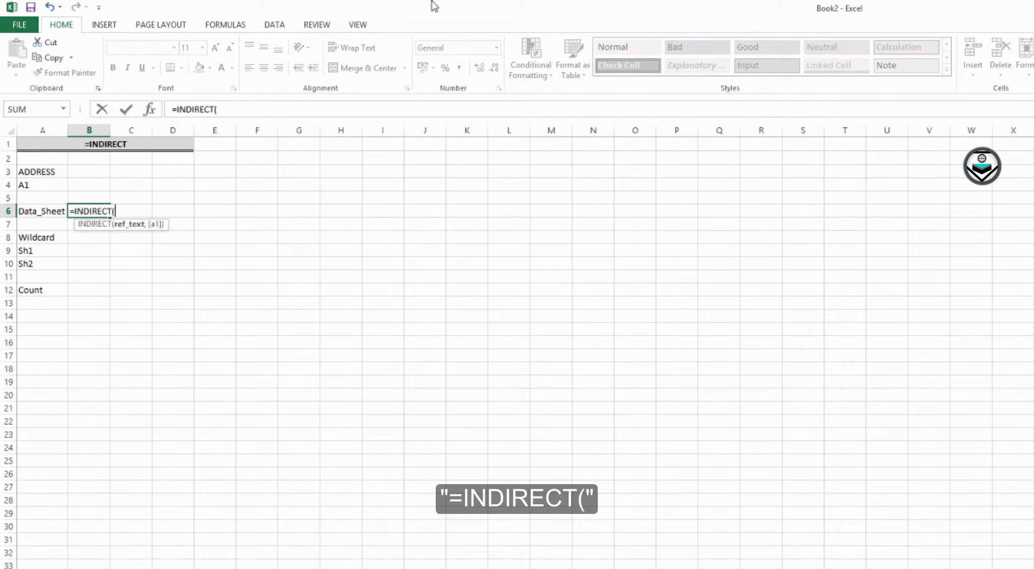
pyautogui.write('"')
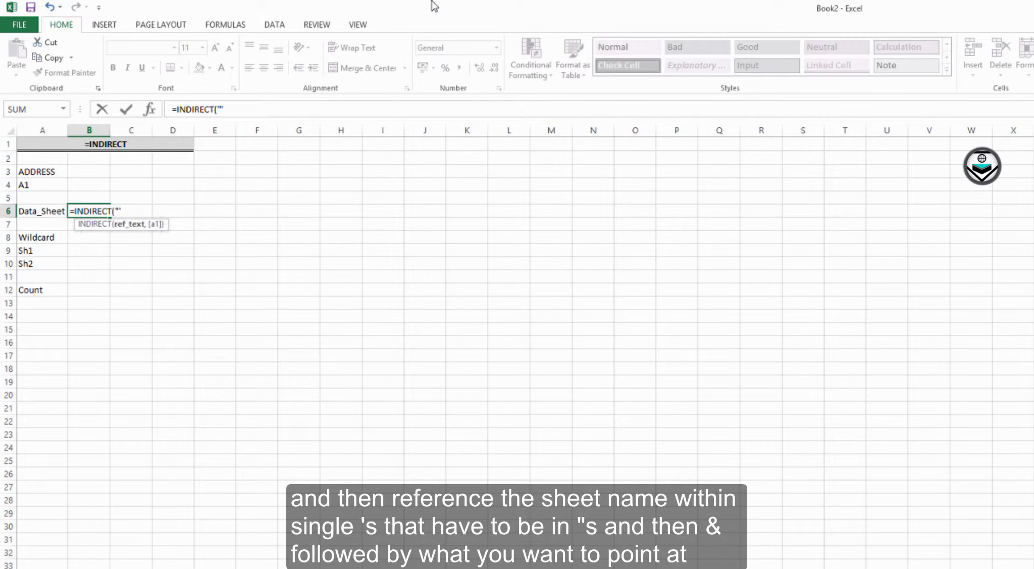
pyautogui.write('"&')
pyautogui.press('Left')
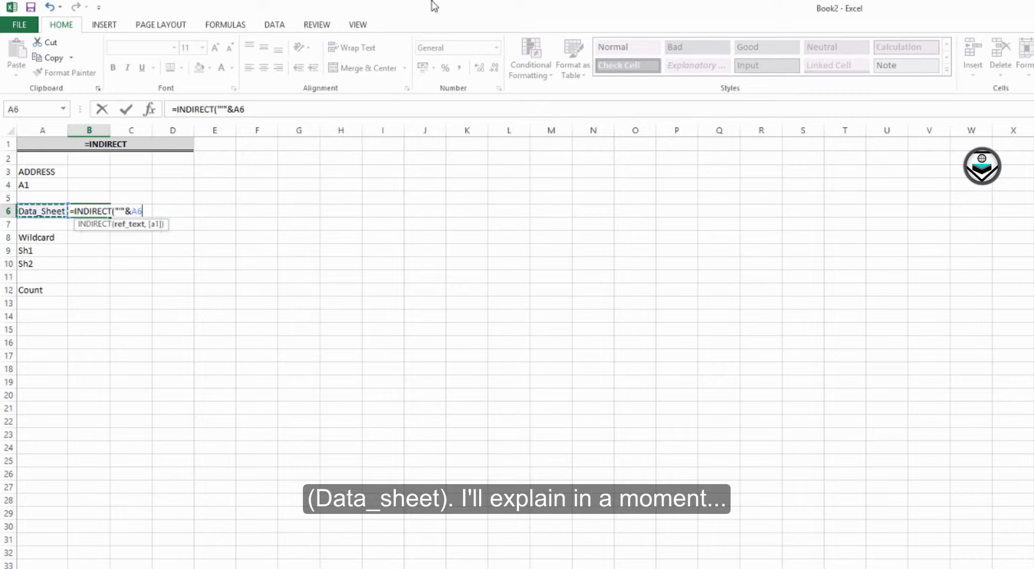
pyautogui.write('"\'!"')
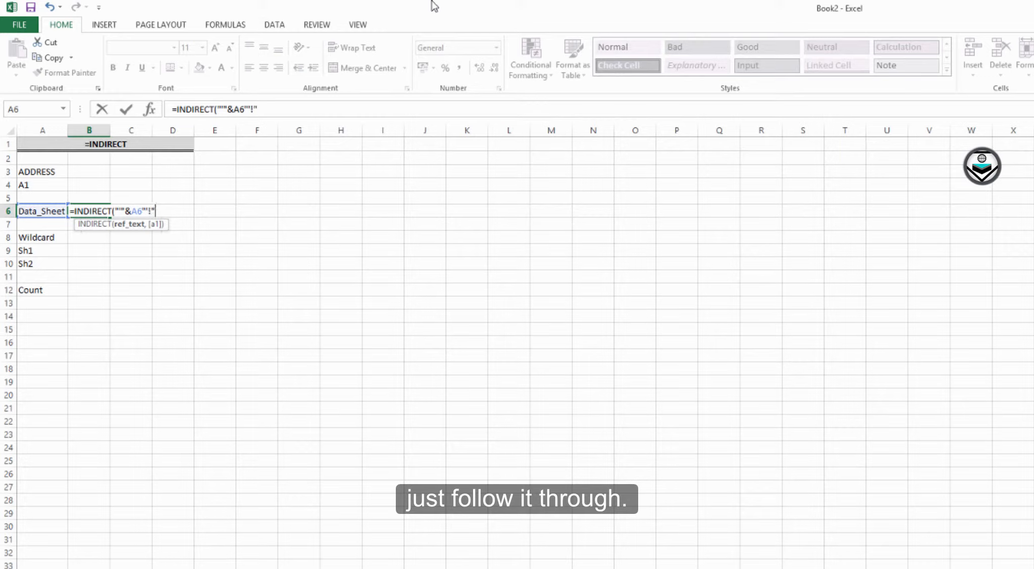
# Step: Append &ADDRESS(1,1) to the B6 INDIRECT formula, close both brackets and try to enter it
pyautogui.write('&')
pyautogui.press('BackSpace')
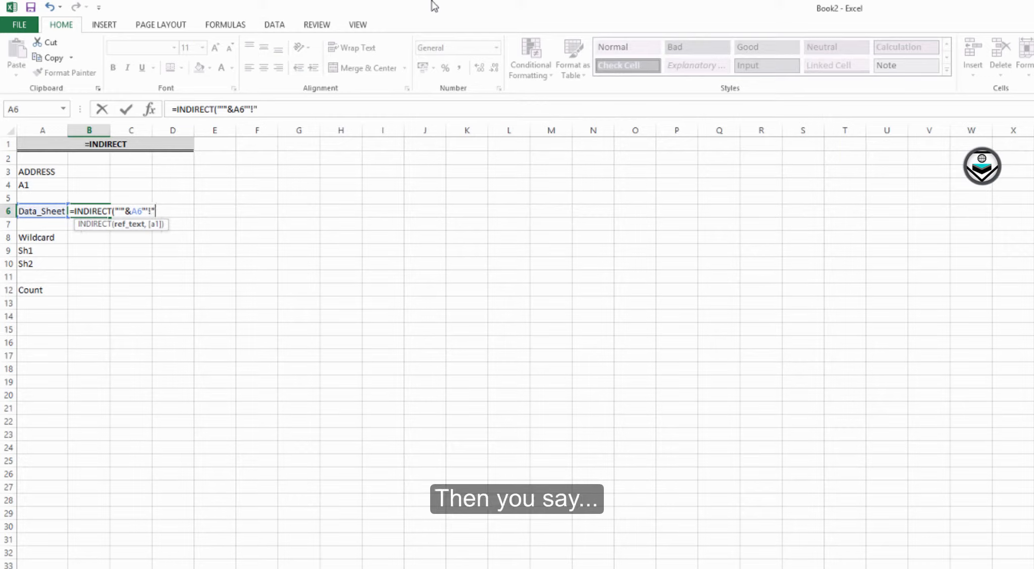
pyautogui.write('&')
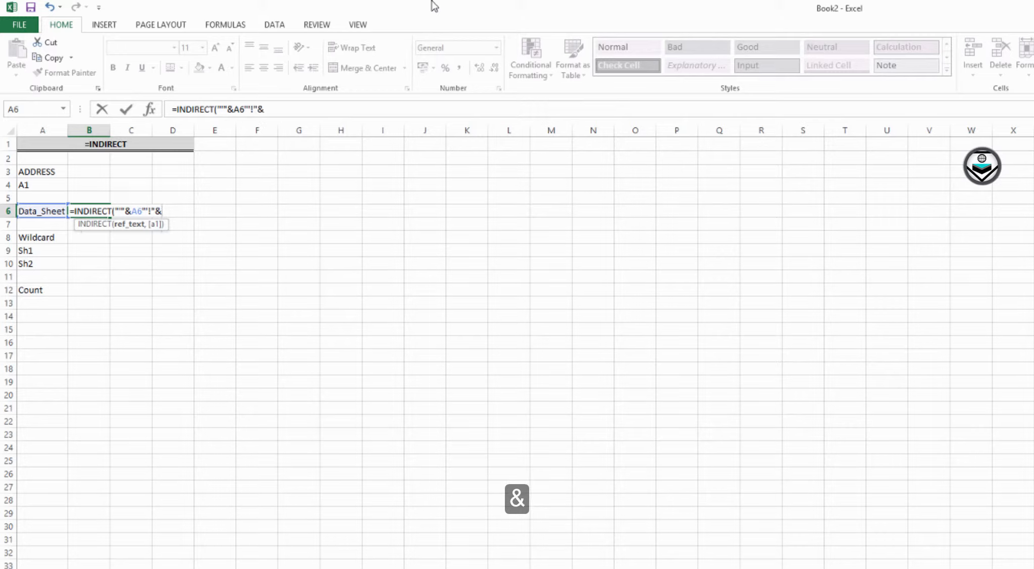
pyautogui.write('add')
pyautogui.press('Tab')
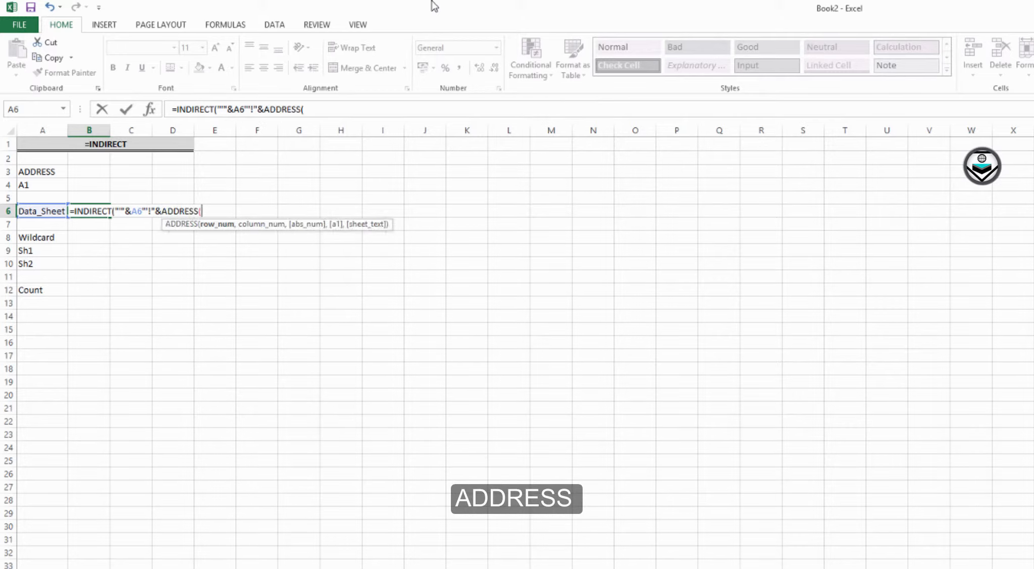
pyautogui.write('1,1')
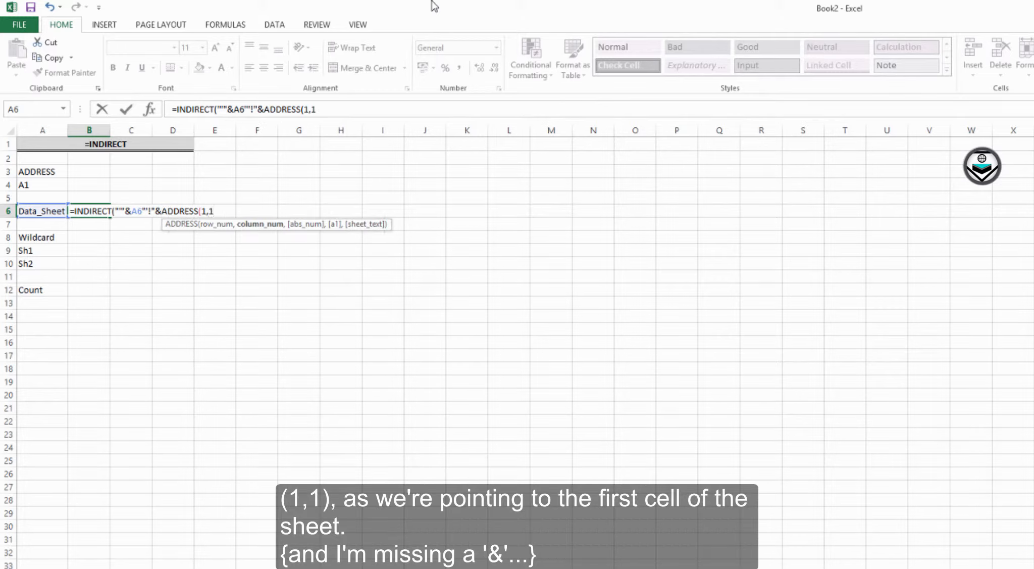
pyautogui.write('))')
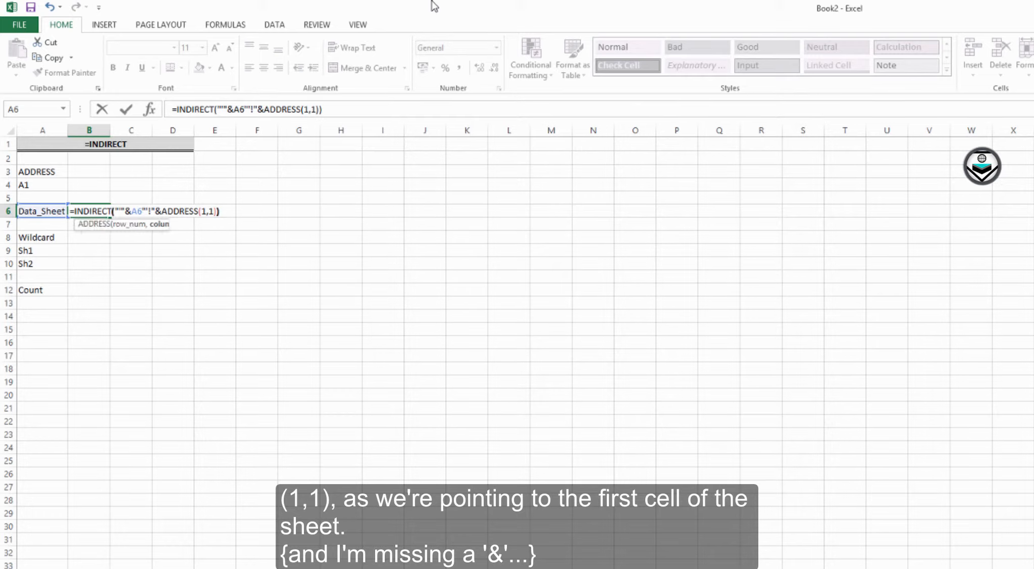
pyautogui.press('Return')
pyautogui.press('Return')
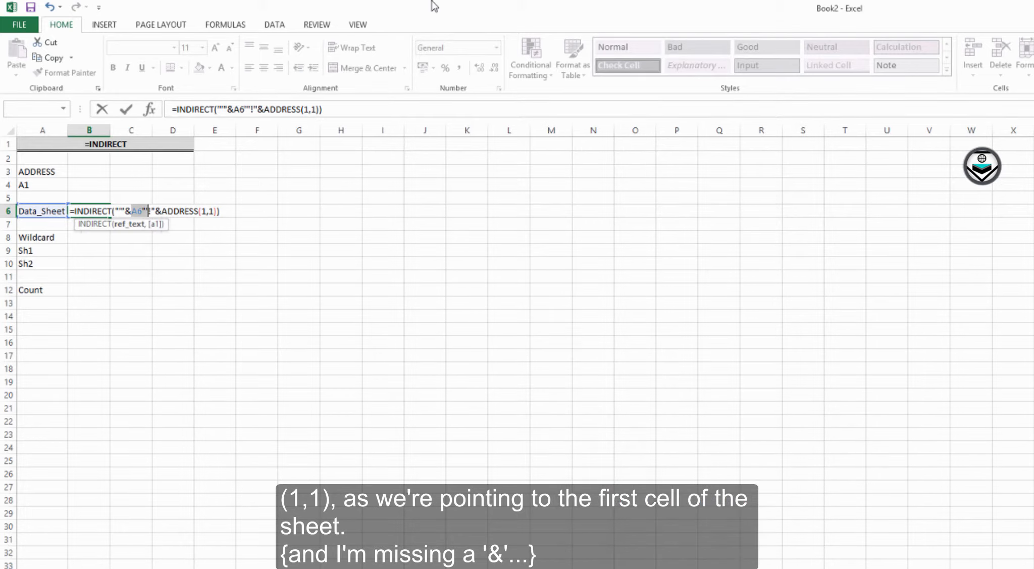
# Step: Insert the missing & after A6 so the B6 formula reads =INDIRECT("'"&A6&"'!"&ADDRESS(1,1)), and enter it
pyautogui.press('Left')
pyautogui.press('Left')
pyautogui.press('Left')
pyautogui.press('Left')
pyautogui.press('Left')
pyautogui.press('Right')
pyautogui.press('Right')
pyautogui.write('&')
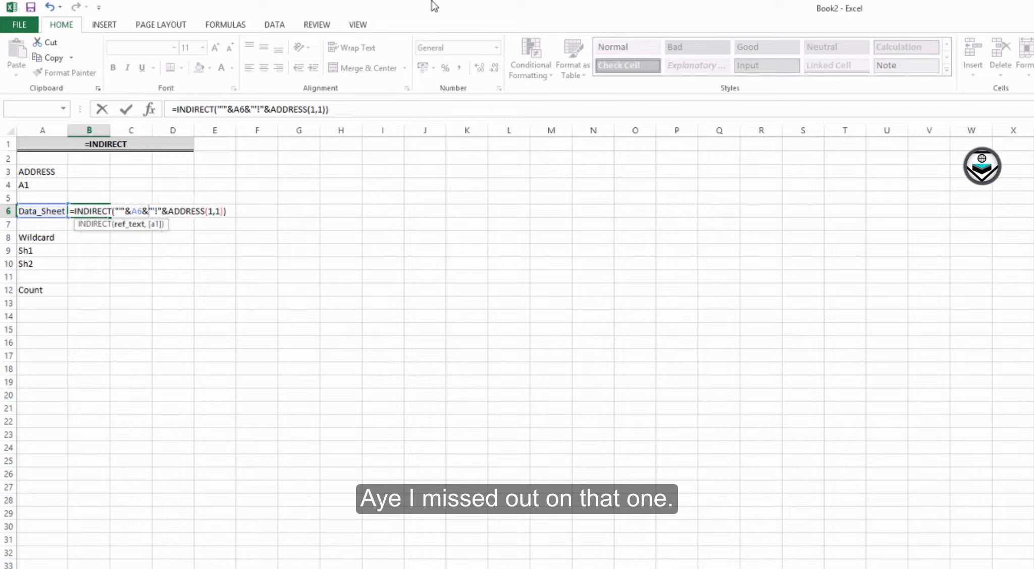
pyautogui.press('Return')
pyautogui.press('Up')
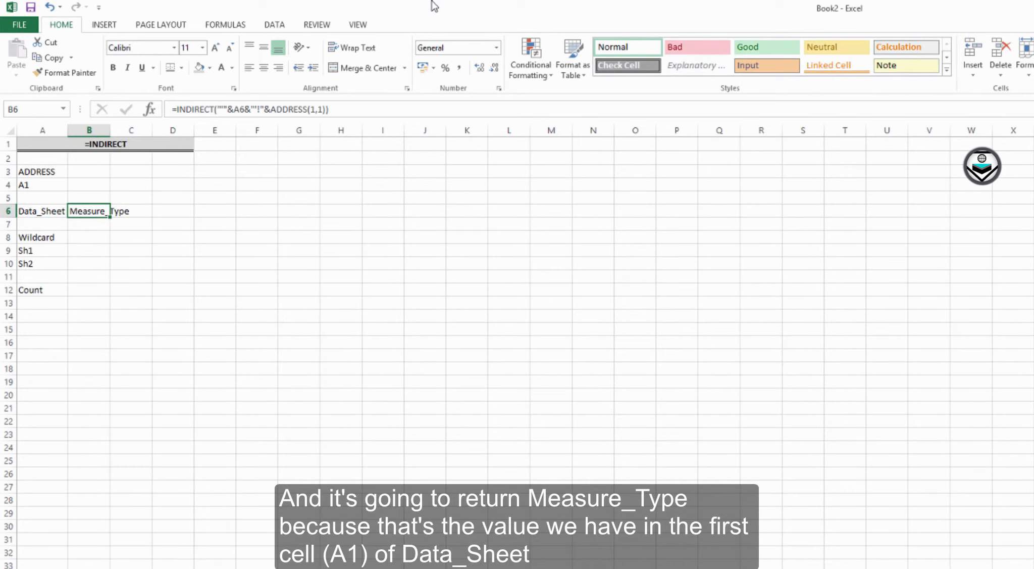
# Step: View cell A1 on Data_Sheet to compare it with the INDIRECT result, and return to the INDIRECT sheet
pyautogui.hotkey('ctrl', 'pagedown')
pyautogui.hotkey('ctrl', 'pagedown')
pyautogui.hotkey('ctrl', 'pagedown')
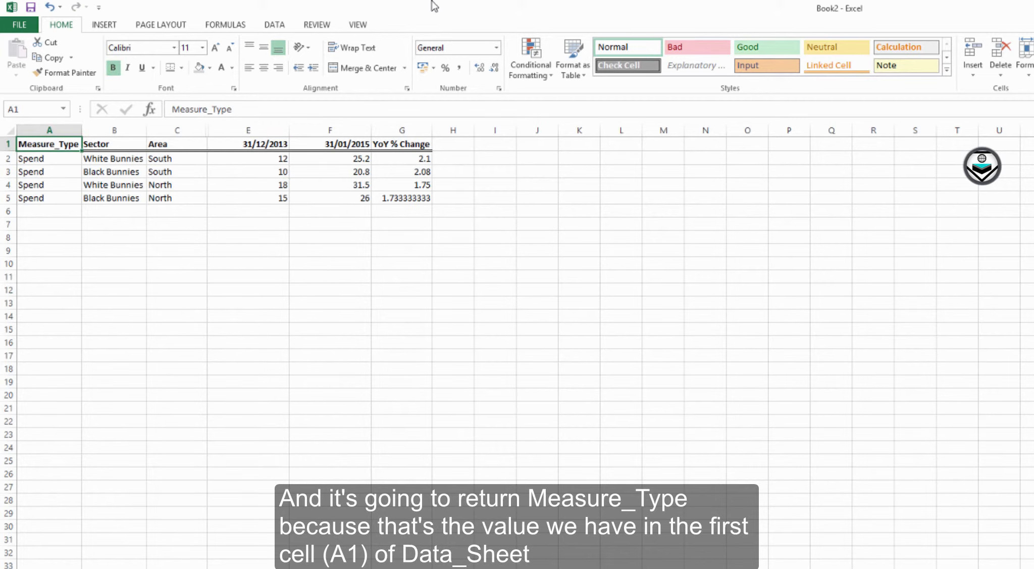
pyautogui.hotkey('ctrl', 'pageup')
pyautogui.hotkey('ctrl', 'pageup')
pyautogui.hotkey('ctrl', 'pageup')
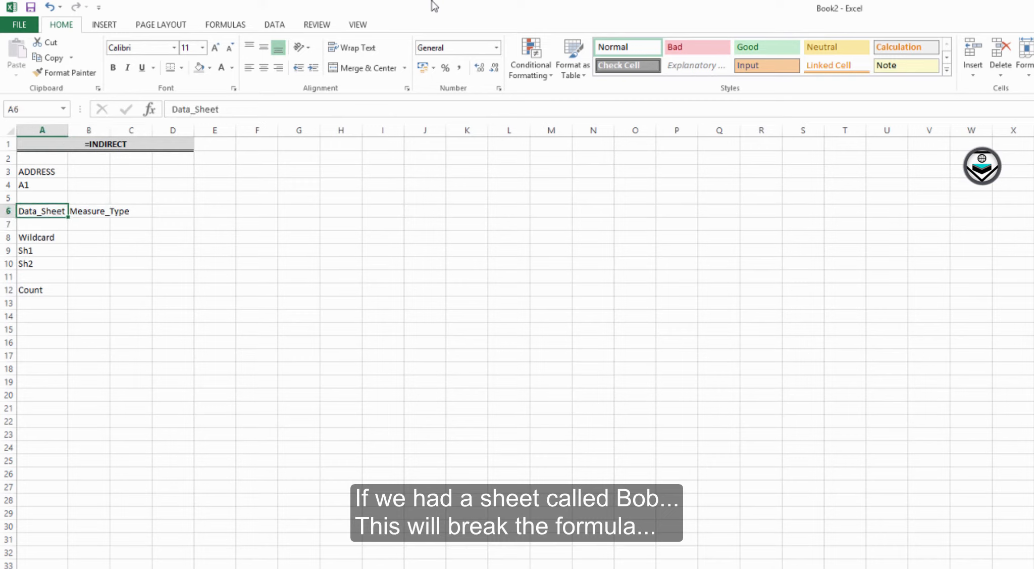
# Step: Try the sheet name Bob in A6 and undo the change
pyautogui.write('Bob')
pyautogui.press('Return')
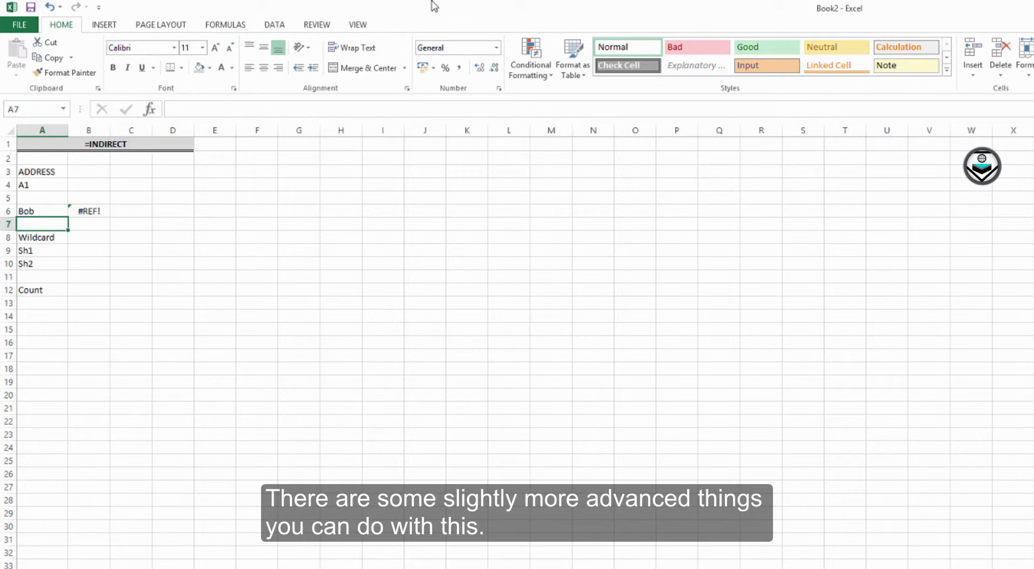
pyautogui.hotkey('ctrl', 'z')
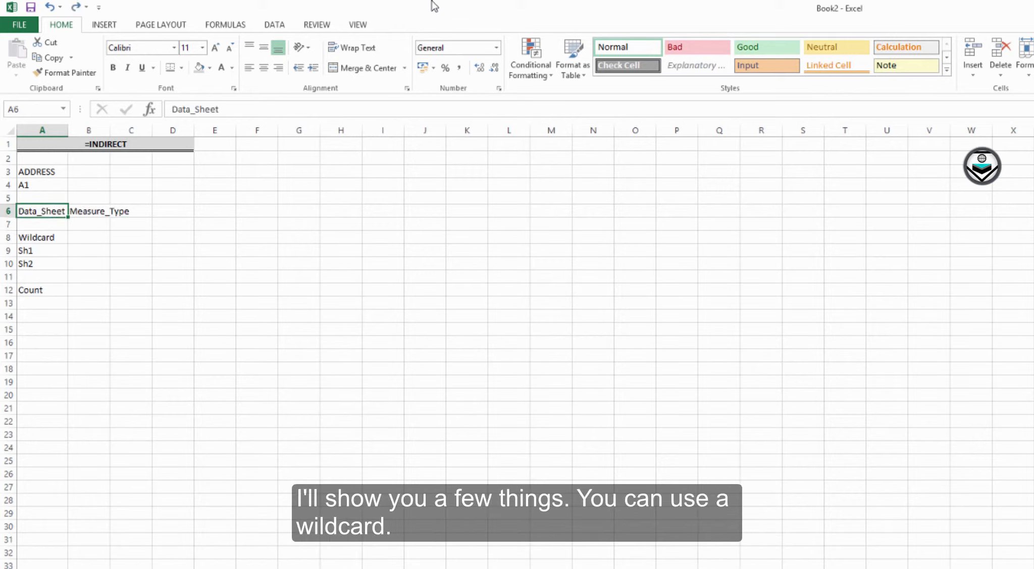
pyautogui.press('Down')
pyautogui.press('Down')
pyautogui.press('Down')
pyautogui.press('Right')
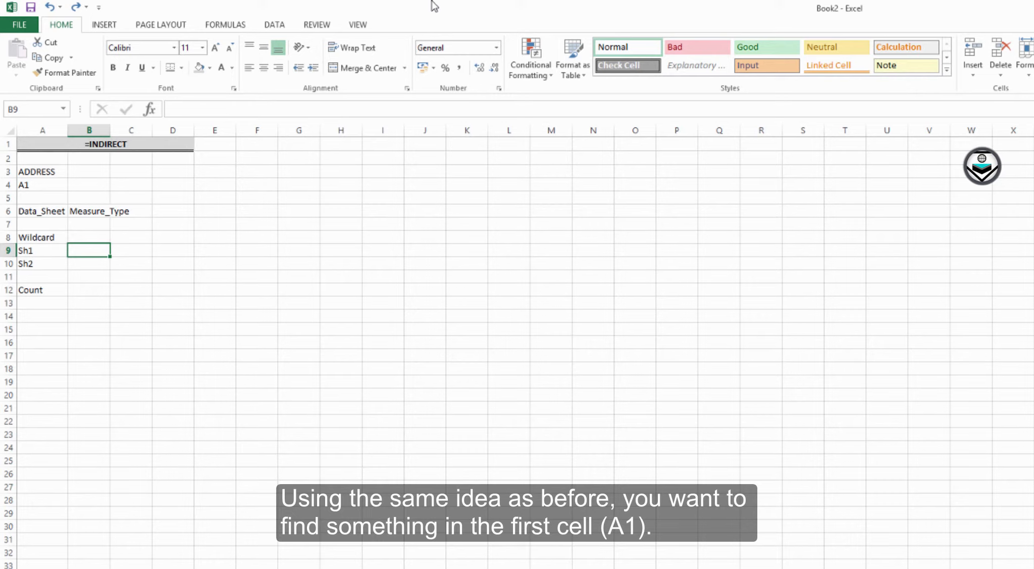
pyautogui.press('Up')
pyautogui.press('Up')
pyautogui.press('Up')
pyautogui.press('F2')
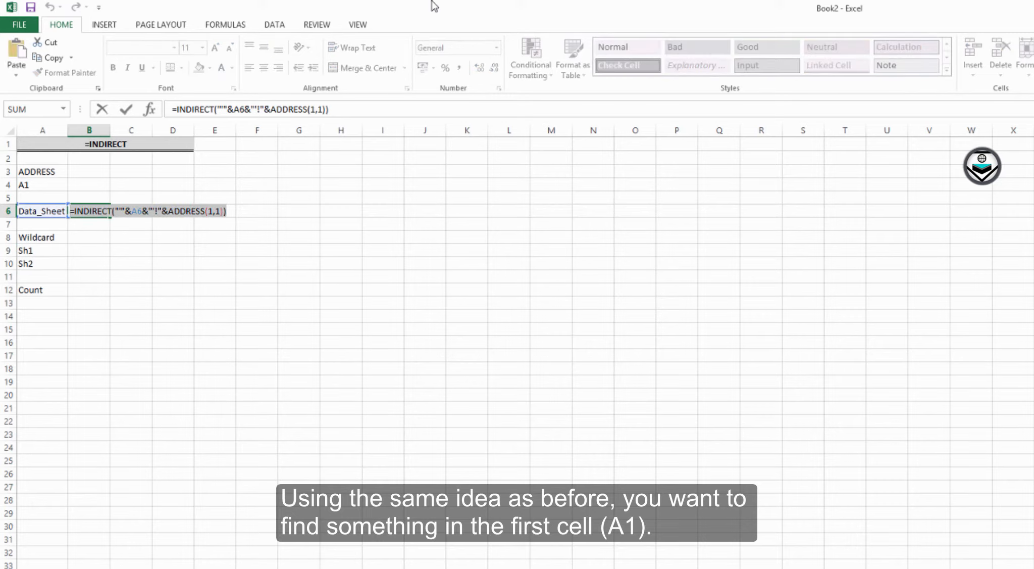
pyautogui.press('Return')
pyautogui.press('Down')
pyautogui.press('Down')
pyautogui.press('Down')
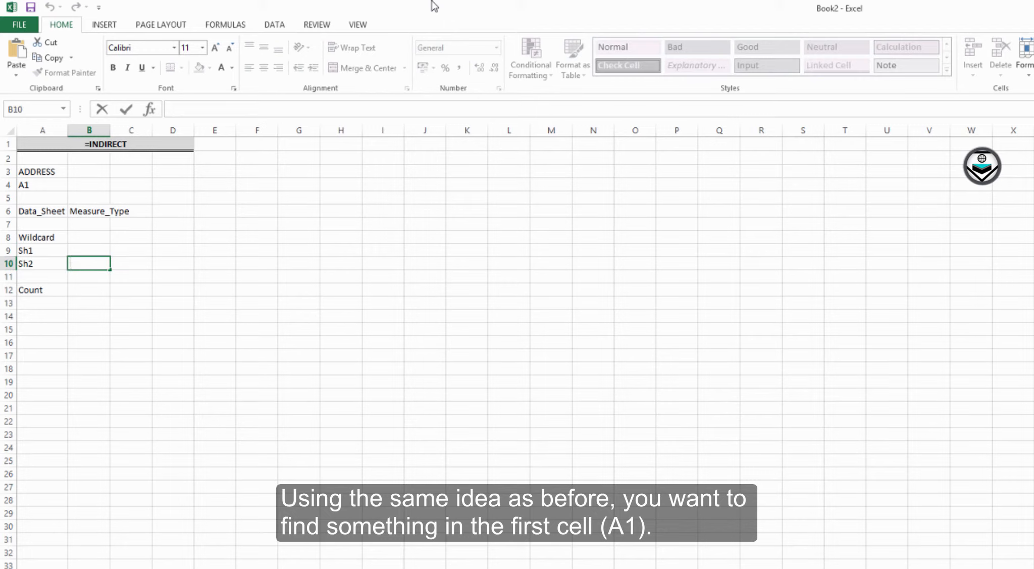
pyautogui.press('Up')
pyautogui.press('F2')
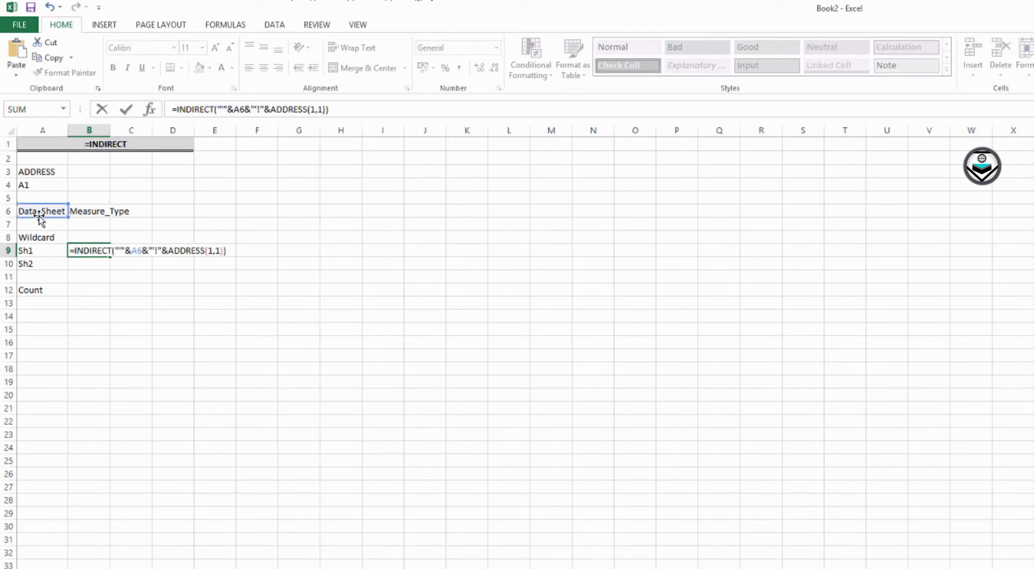
pyautogui.press('Escape')
pyautogui.press('Delete')
# Step: Copy the INDIRECT formula cell B6 into B9 beside Sh1 and inspect its adjusted reference
pyautogui.press('Up')
pyautogui.press('Up')
pyautogui.press('Up')
pyautogui.hotkey('ctrl', 'c')
pyautogui.press('Down')
pyautogui.press('Down')
pyautogui.press('Down')
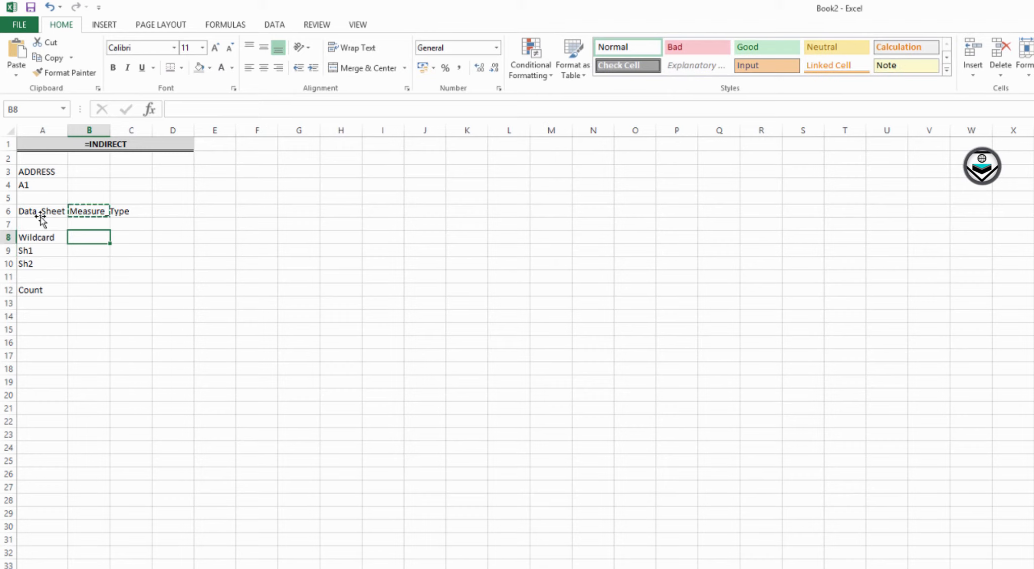
pyautogui.hotkey('ctrl', 'v')
pyautogui.press('F2')
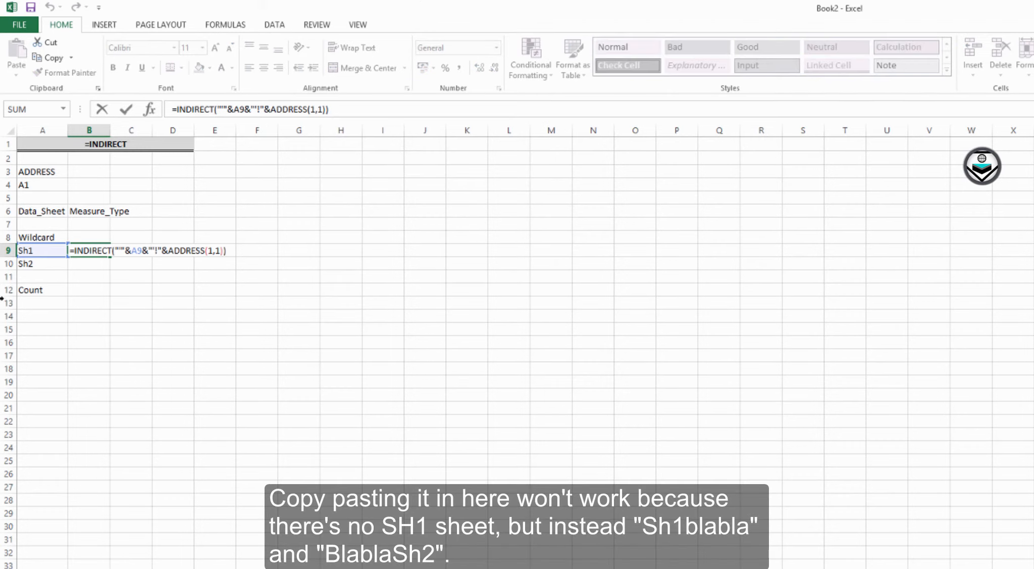
pyautogui.press('Escape')
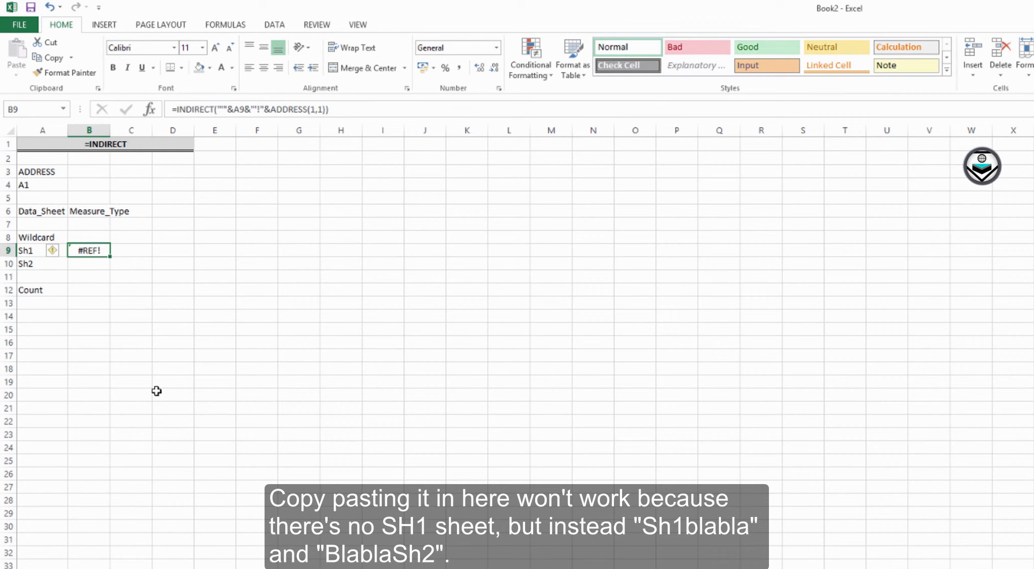
# Step: Add * wildcards around the A9 reference so the B9 formula reads =INDIRECT("'*"&A9&"*'!"&ADDRESS(1,1)), and enter it
pyautogui.press('F2')
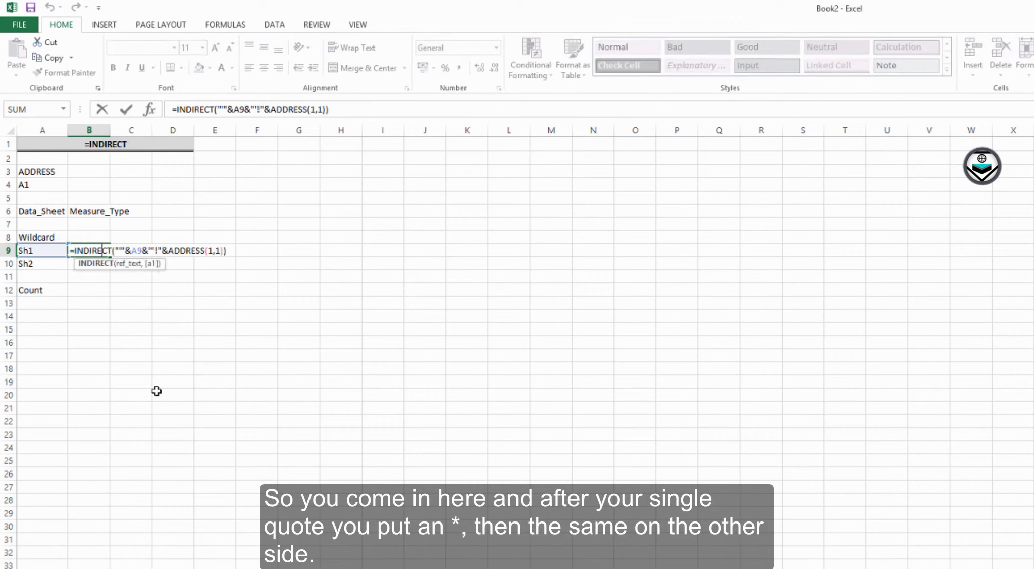
pyautogui.press('Right')
pyautogui.press('Right')
pyautogui.press('Right')
pyautogui.press('Right')
pyautogui.press('Right')
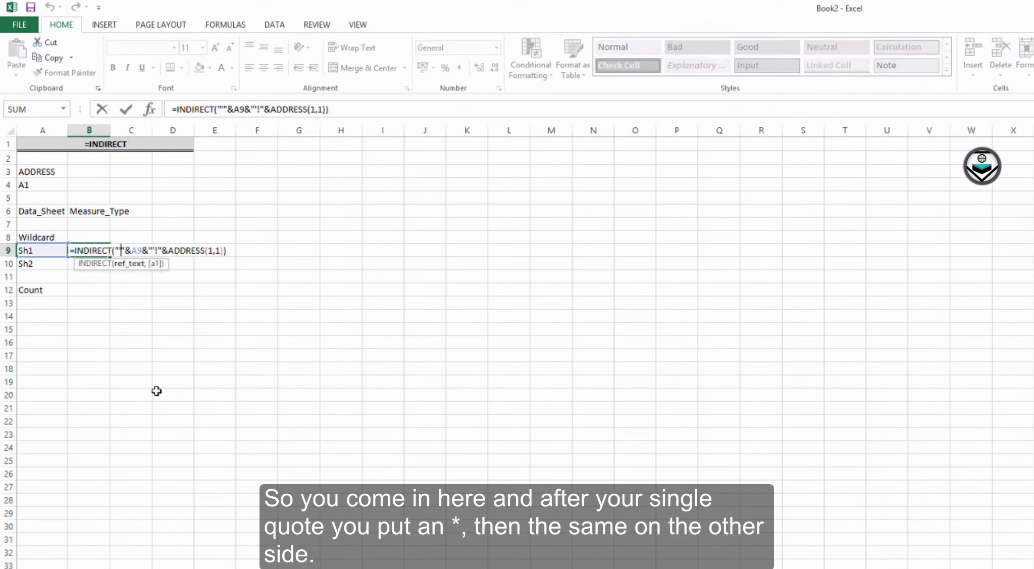
pyautogui.write('*')
pyautogui.press('Right')
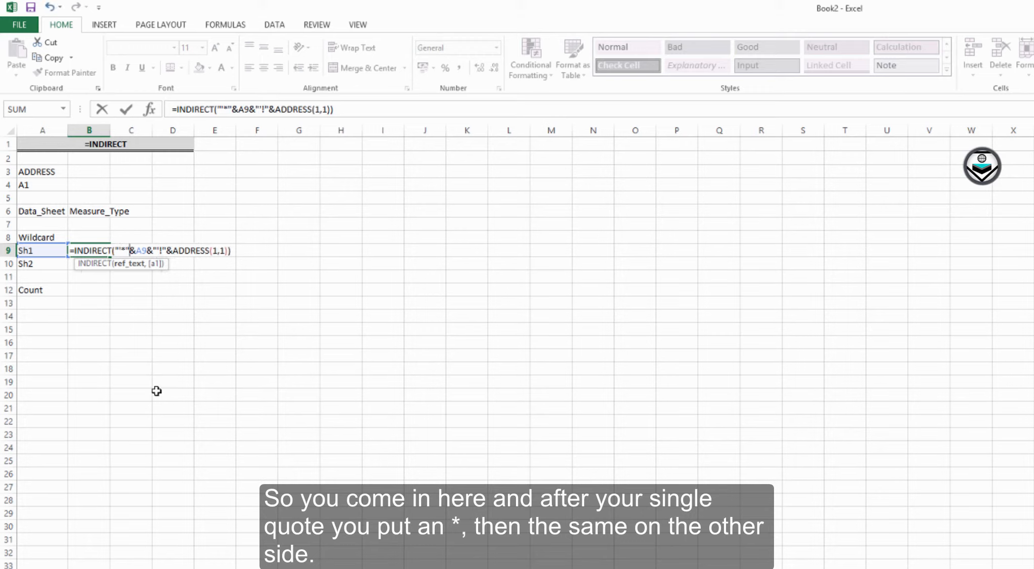
pyautogui.press('Right')
pyautogui.press('Right')
pyautogui.press('Right')
pyautogui.press('Right')
pyautogui.press('Right')
pyautogui.press('Right')
pyautogui.press('Right')
pyautogui.press('Right')
pyautogui.press('Left')
pyautogui.press('Left')
pyautogui.press('Left')
pyautogui.write('*')
pyautogui.press('Return')
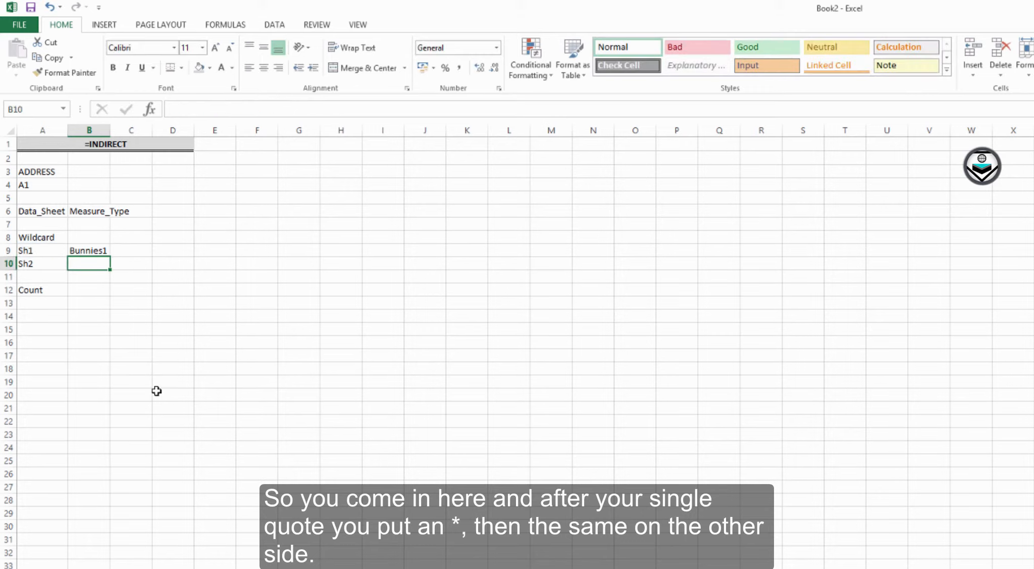
# Step: View cell A1 on the Sh1blabla sheet to compare it with B9, and return to the Indirect sheet
pyautogui.press('Up')
pyautogui.hotkey('ctrl', 'pagedown')
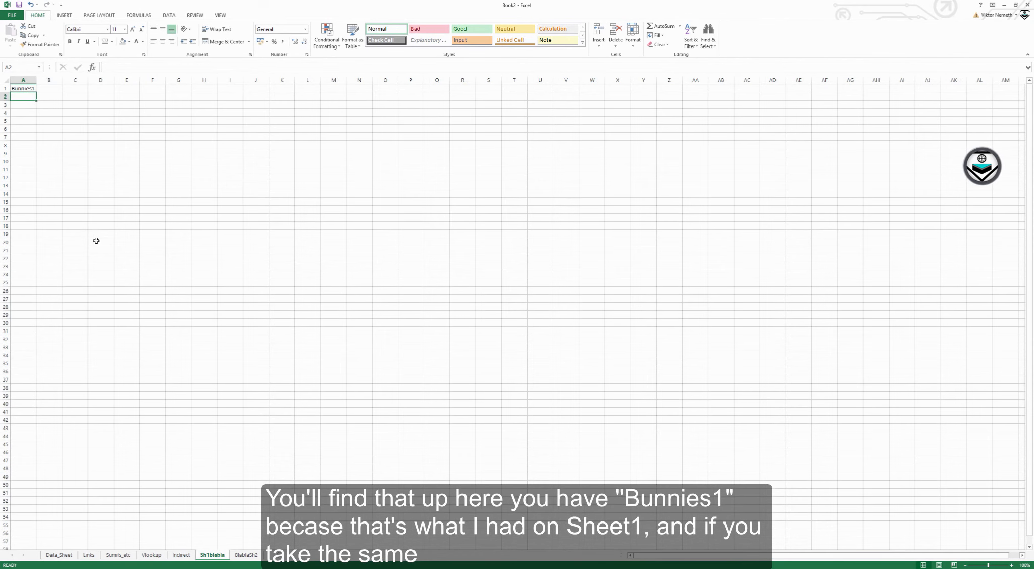
pyautogui.press('Up')
pyautogui.hotkey('ctrl', 'pageup')
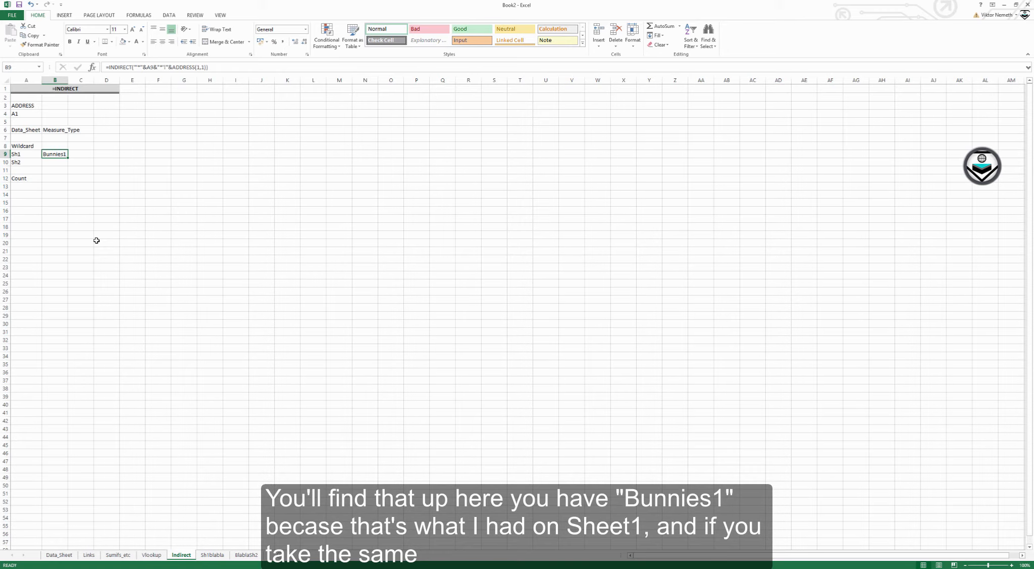
# Step: Copy the wildcard INDIRECT formula from B9 into B10 beside Sh2
pyautogui.hotkey('ctrl', 'c')
pyautogui.press('Down')
pyautogui.hotkey('ctrl', 'v')
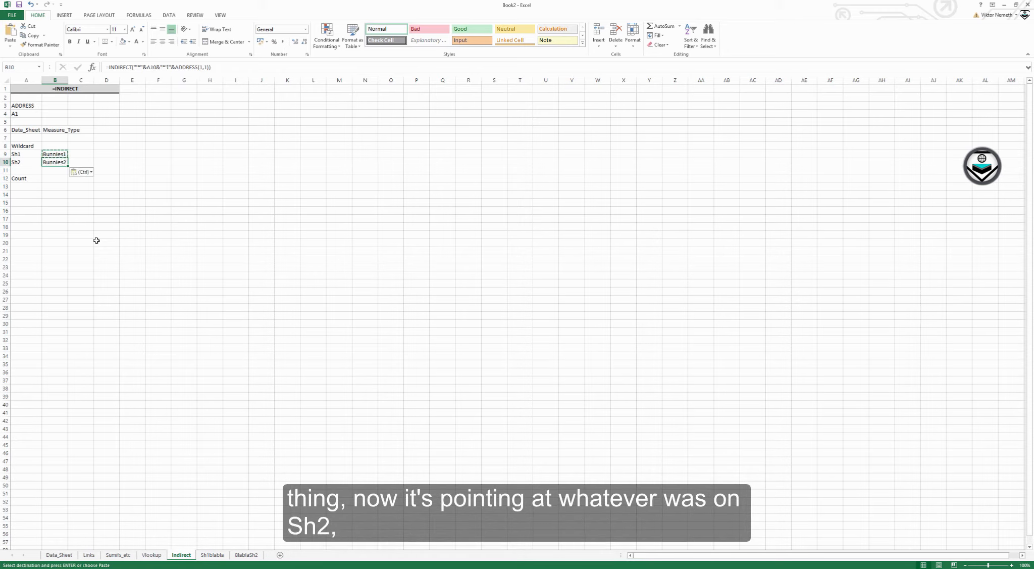
pyautogui.press('Escape')
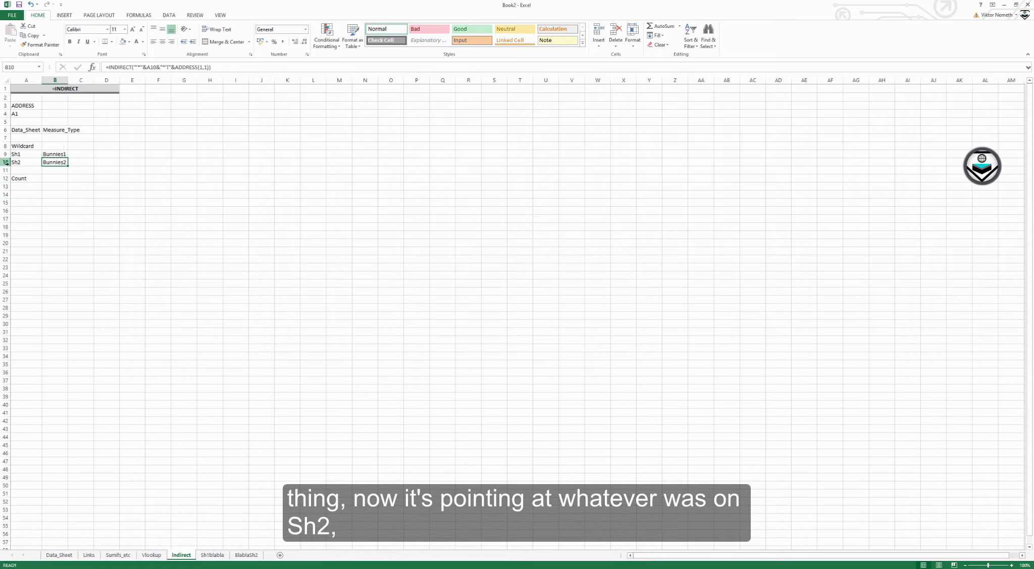
# Step: View cell A1 on the BlablaSh2 sheet to compare it with B10, and return to the Indirect sheet
pyautogui.click(245, 554)
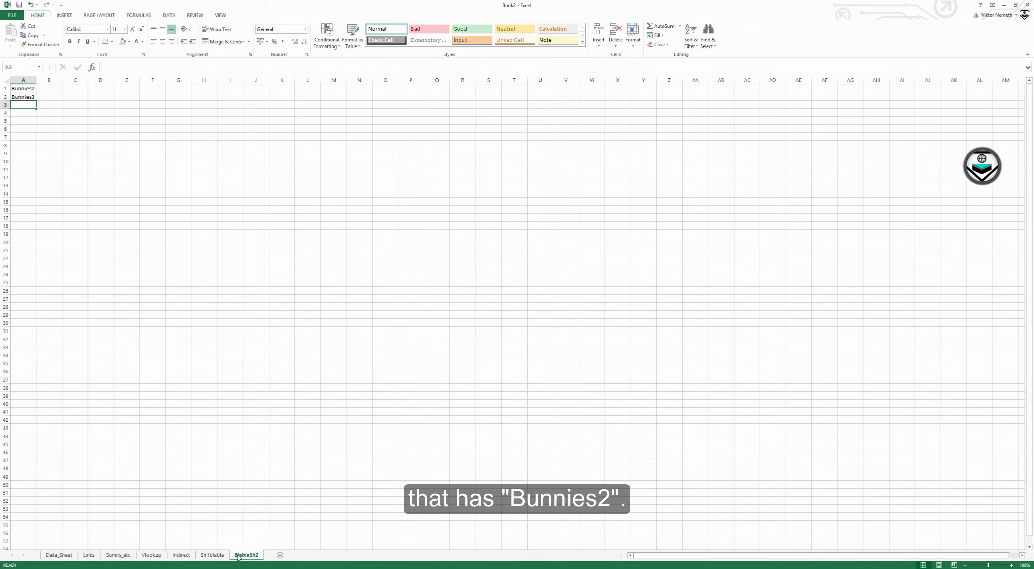
pyautogui.click(23, 87)
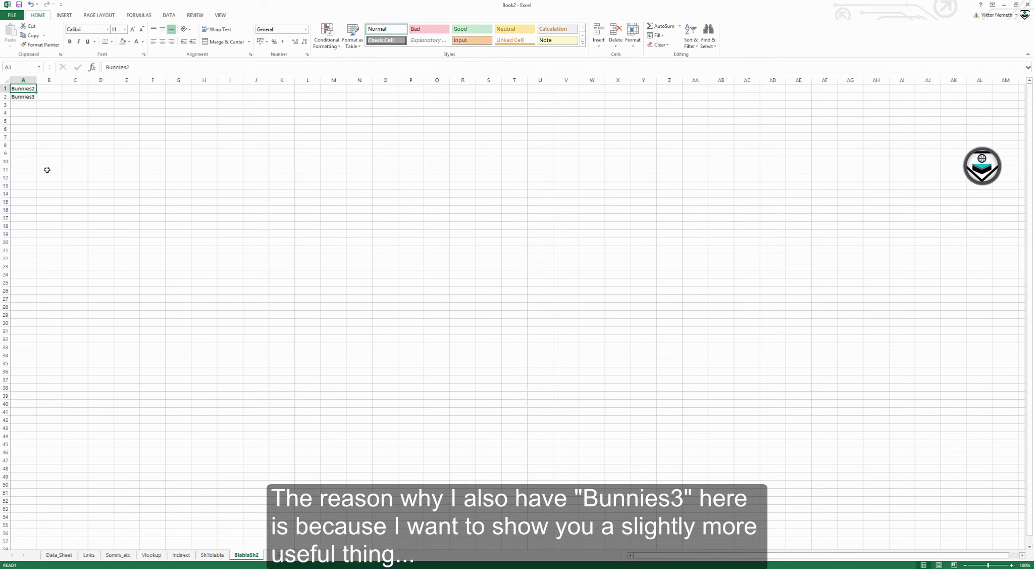
pyautogui.hotkey('ctrl', 'pageup')
pyautogui.hotkey('ctrl', 'pageup')
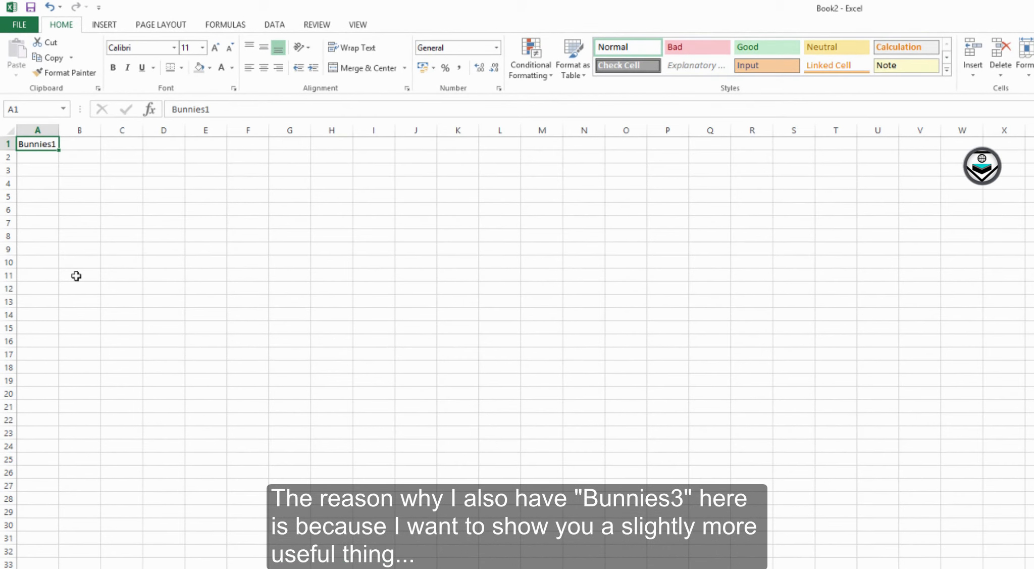
pyautogui.press('Down')
pyautogui.press('Down')
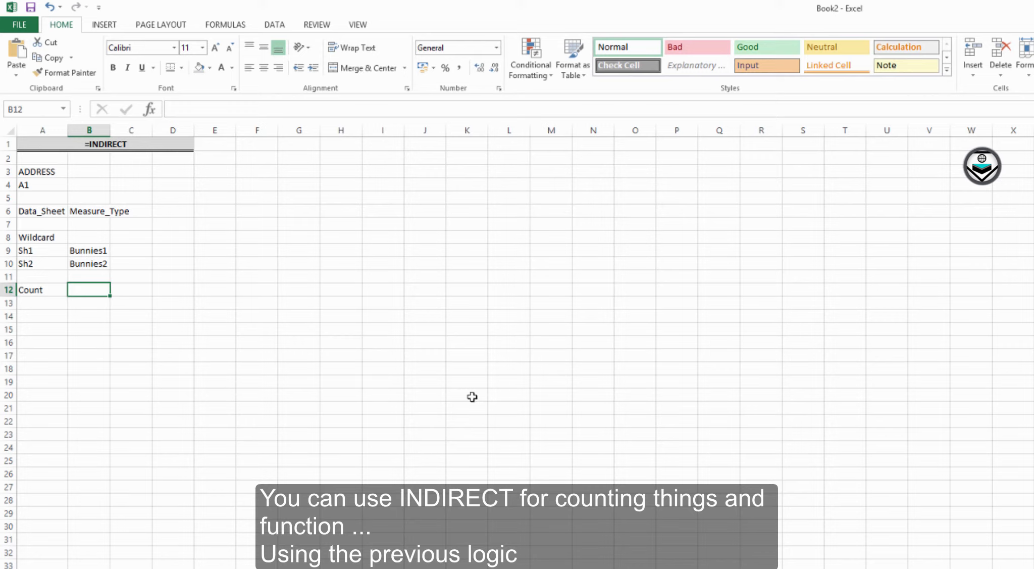
# Step: Review the wildcard INDIRECT formula in B9
pyautogui.press('Up')
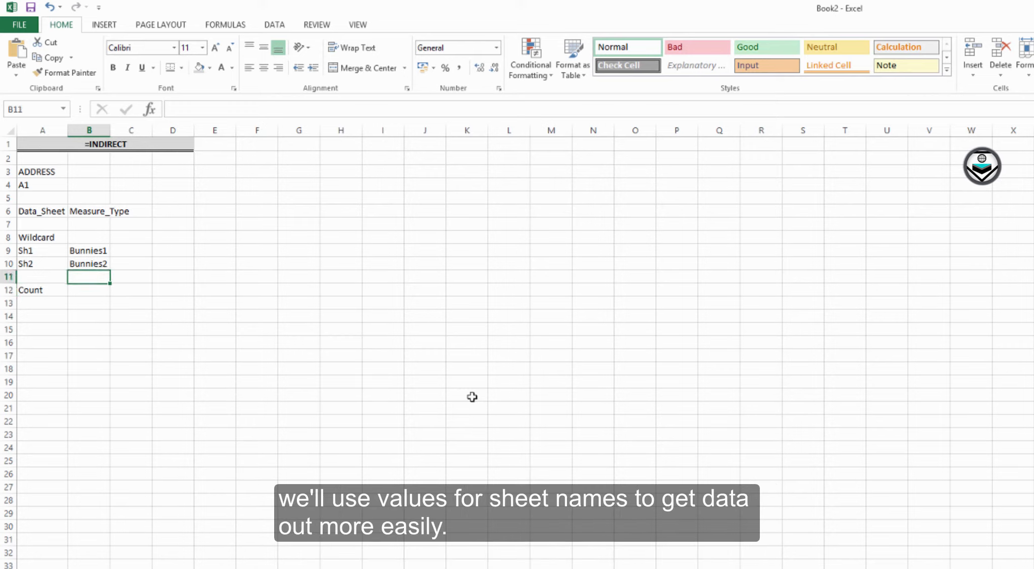
pyautogui.press('Left')
pyautogui.press('Up')
pyautogui.press('Up')
pyautogui.press('Right')
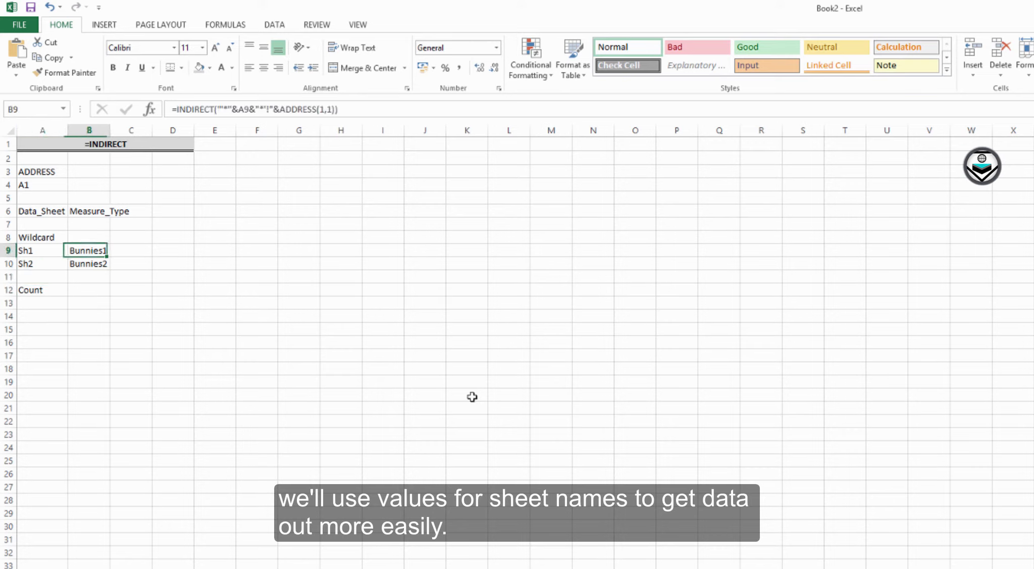
pyautogui.press('Down')
pyautogui.press('Down')
pyautogui.press('Down')
pyautogui.press('Down')
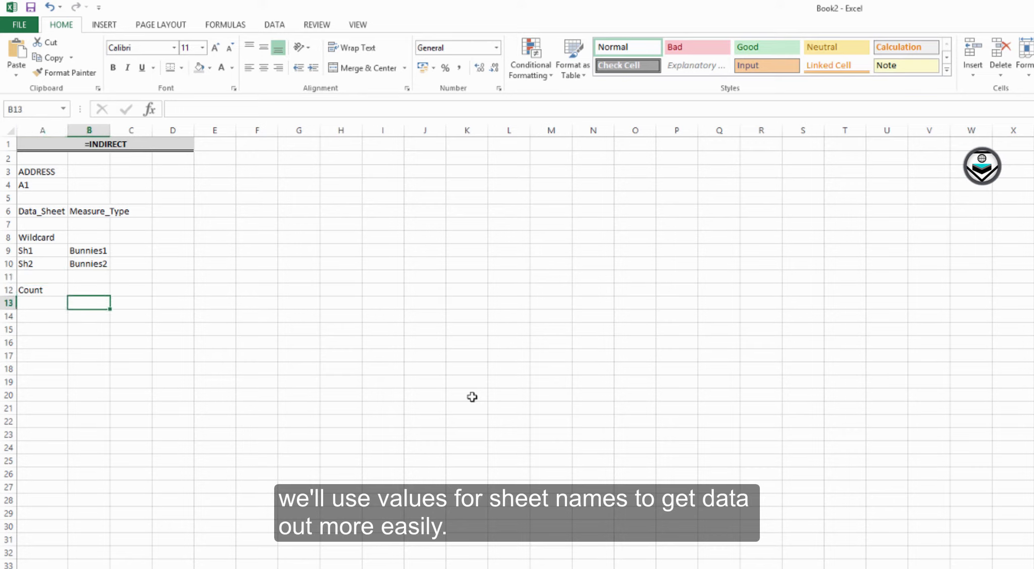
# Step: Start a formula in B12 beside Count with =COUNTA(INDIRECT(
pyautogui.press('Up')
pyautogui.write('=')
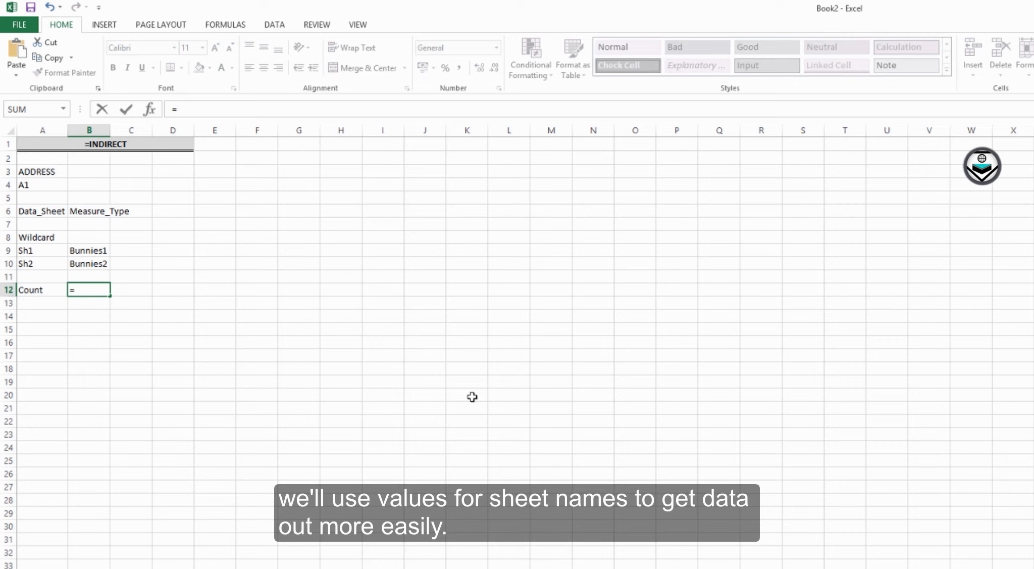
pyautogui.write('counta')
pyautogui.press('Tab')
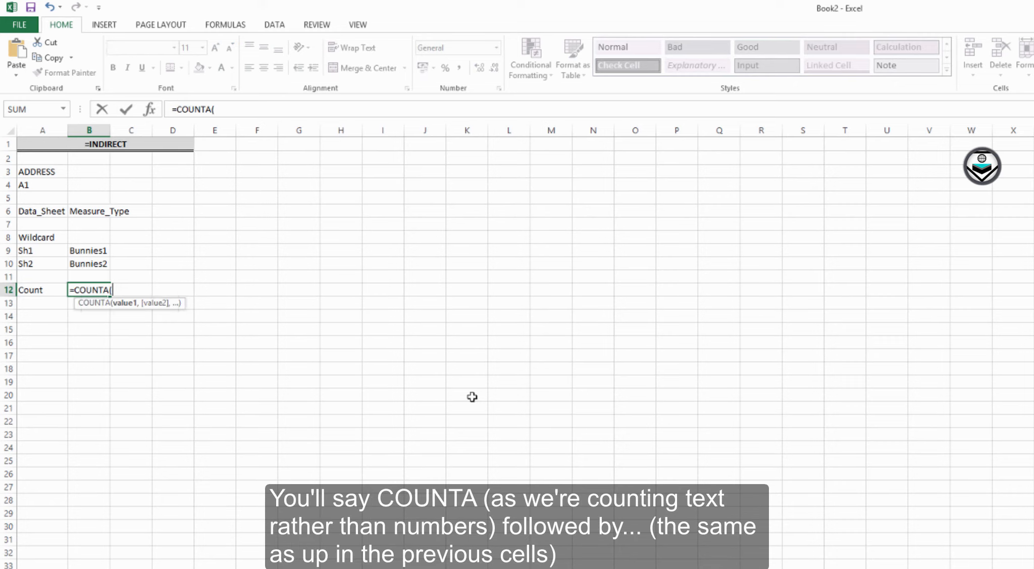
pyautogui.write('indi')
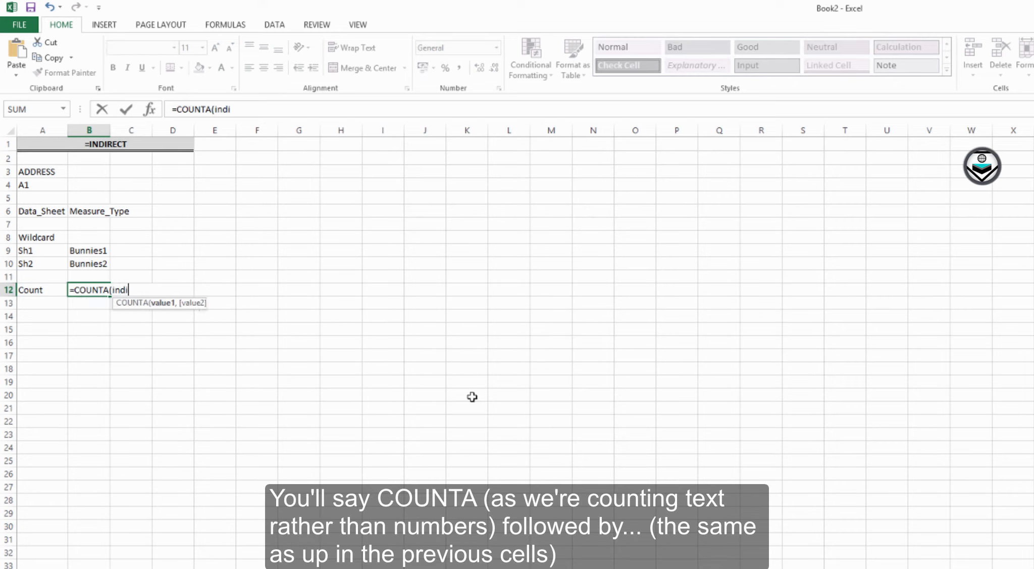
pyautogui.press('Tab')
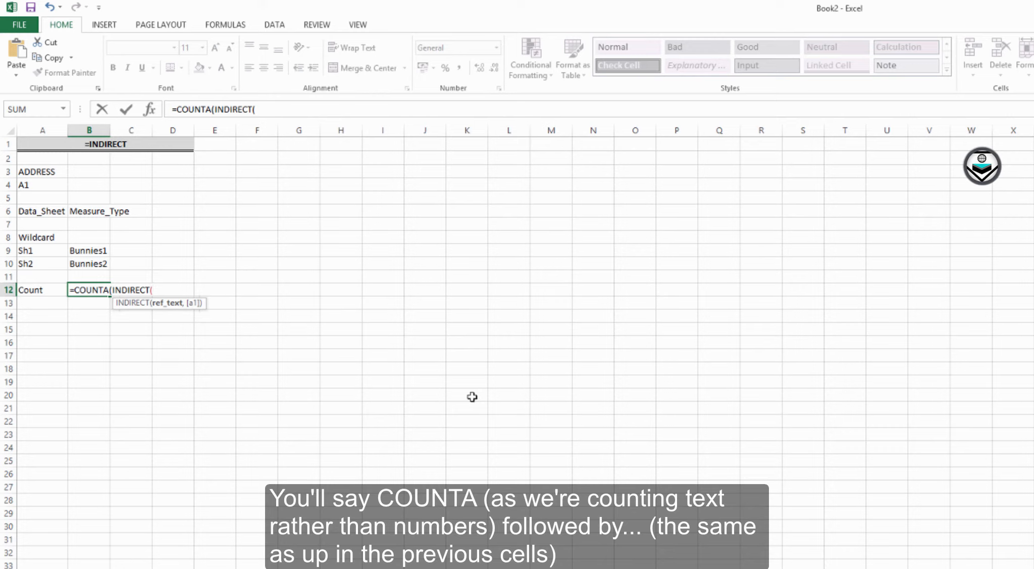
# Step: Continue the B12 formula with "'*"&A9"&*'!A:A",TRUE) using the A1 reference style, and try to enter it
pyautogui.write('"\'*"&A9')
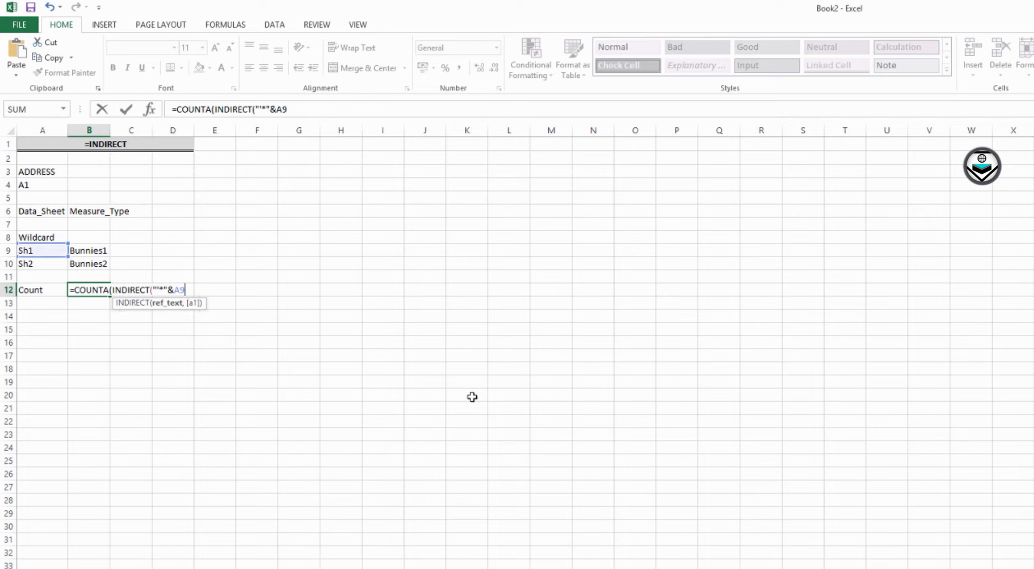
pyautogui.write('"&*\'!A:A",')
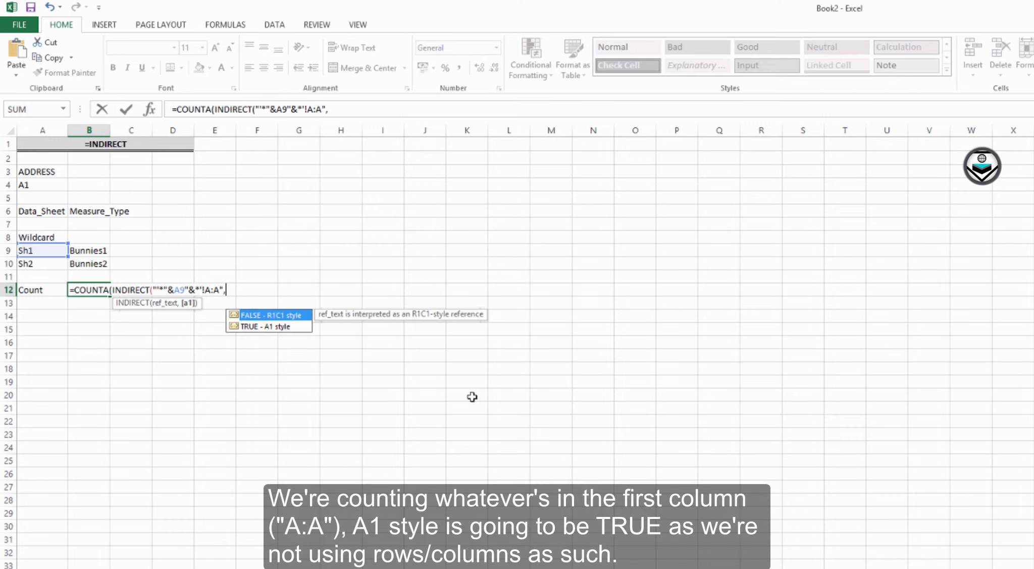
pyautogui.press('Down')
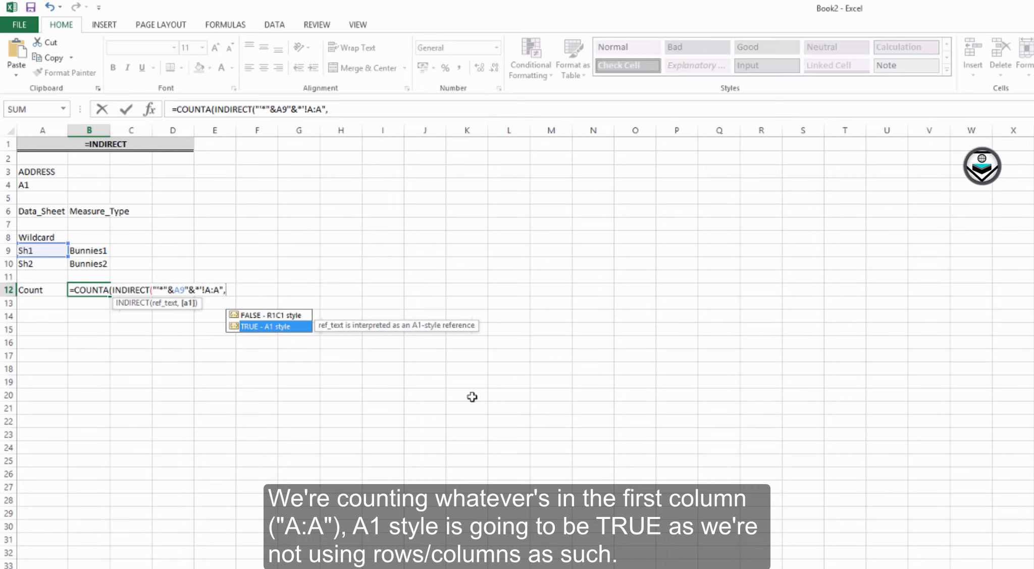
pyautogui.press('Tab')
pyautogui.write(')')
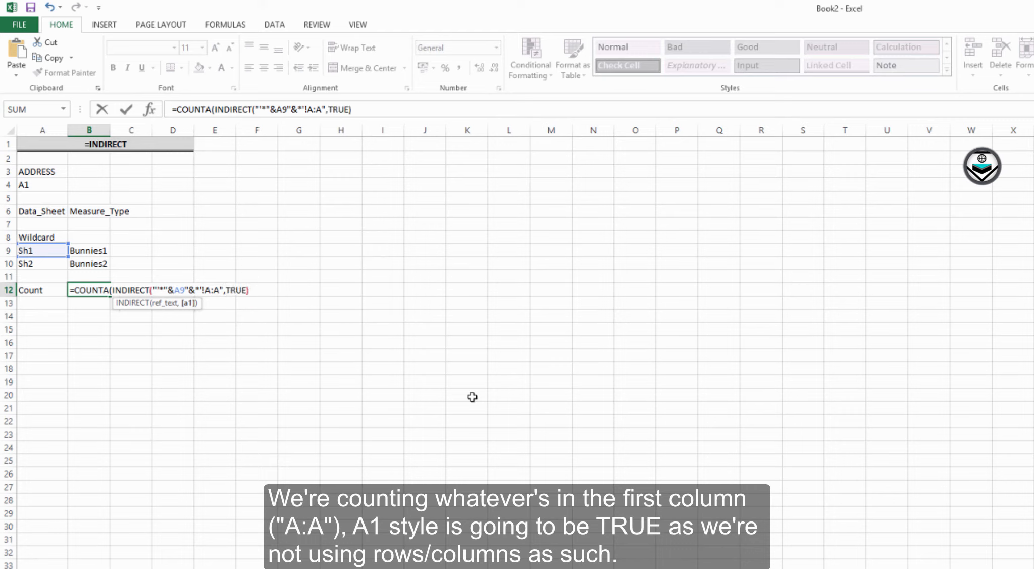
pyautogui.press('Return')
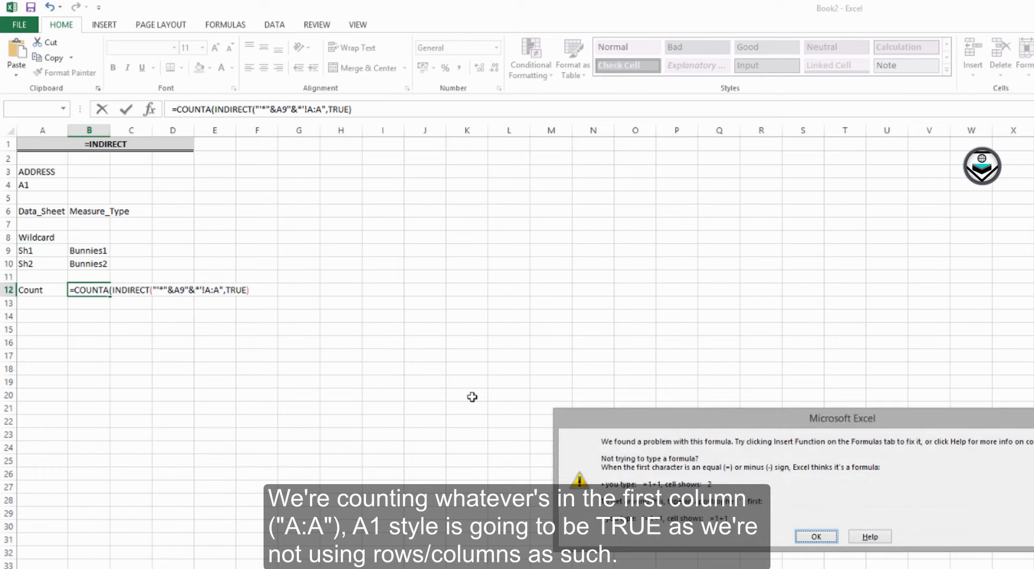
pyautogui.press('Return')
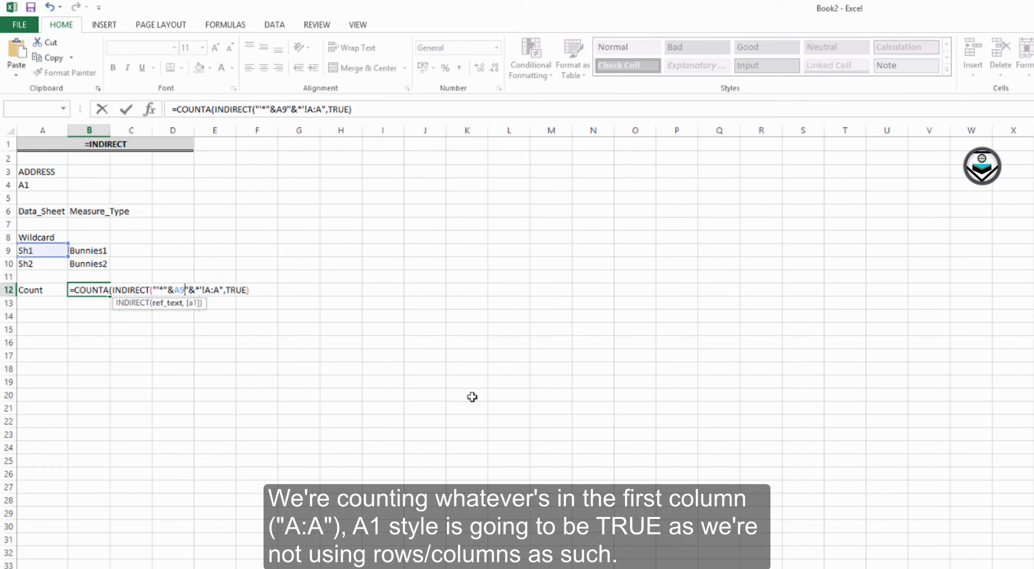
# Step: Move the misplaced quote after the second & and accept the bracket correction so B12 reads =COUNTA(INDIRECT("'*"&A9&"*'!A:A",TRUE))
pyautogui.press('Delete')
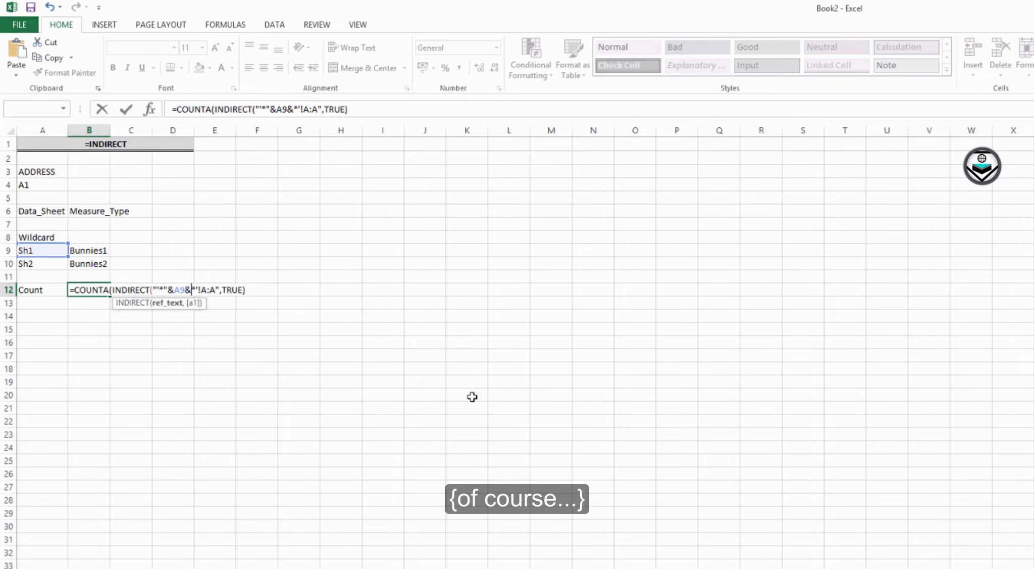
pyautogui.press('Return')
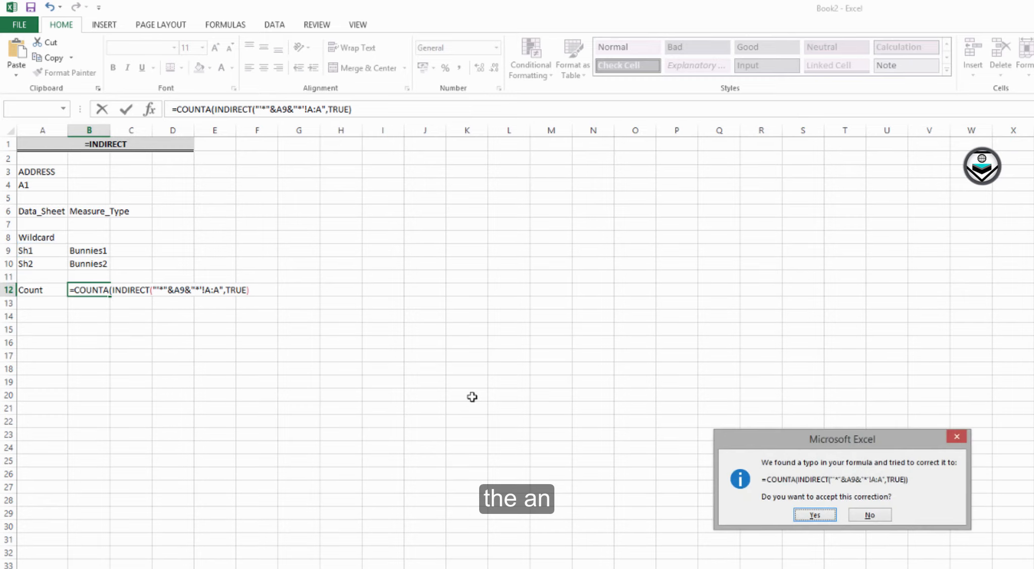
pyautogui.press('Return')
pyautogui.press('Up')
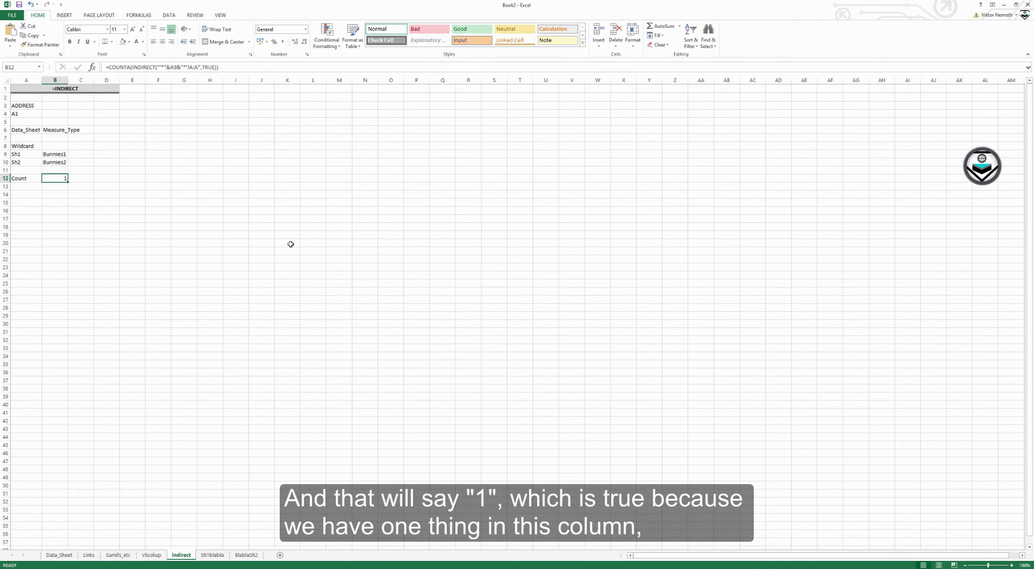
# Step: Compare the column A entries on Sh1blabla and BlablaSh2, and return to the Indirect sheet
pyautogui.hotkey('ctrl', 'pagedown')
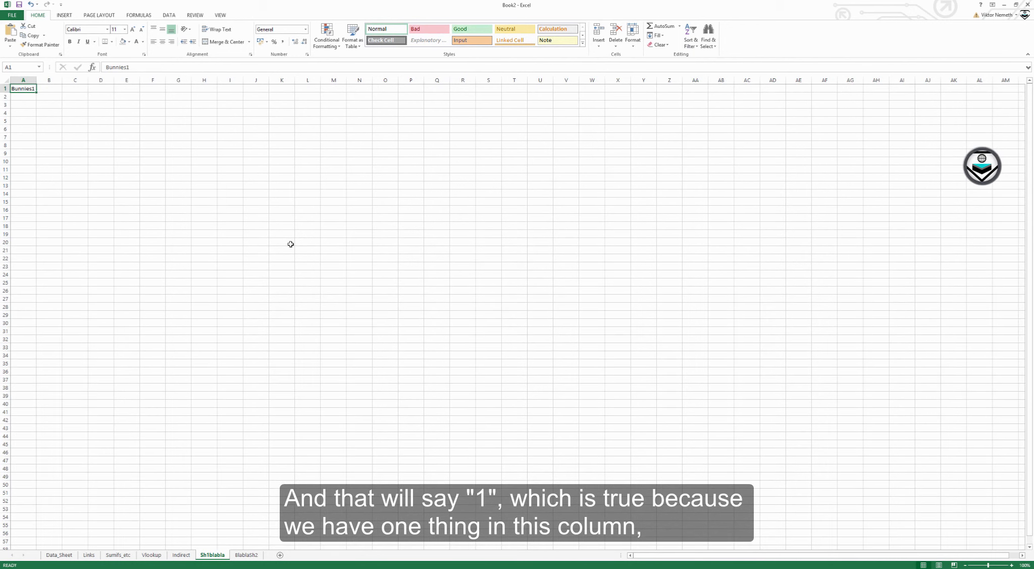
pyautogui.hotkey('ctrl', 'pageup')
pyautogui.hotkey('ctrl', 'pagedown')
pyautogui.hotkey('ctrl', 'pagedown')
pyautogui.hotkey('ctrl', 'pageup')
pyautogui.hotkey('ctrl', 'pageup')
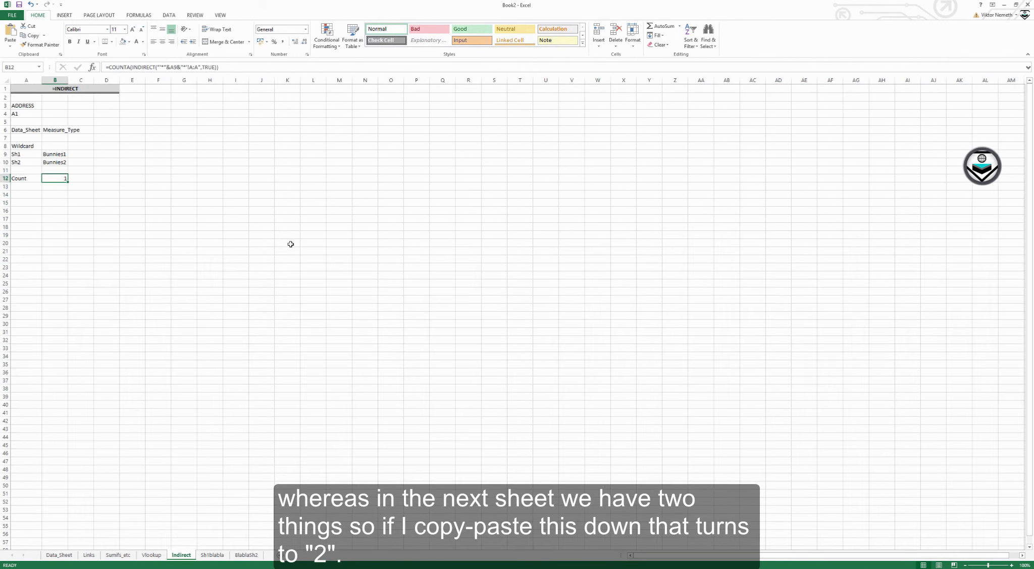
# Step: Copy the COUNTA formula from B12 into B13
pyautogui.hotkey('ctrl', 'c')
pyautogui.press('Down')
pyautogui.hotkey('ctrl', 'v')
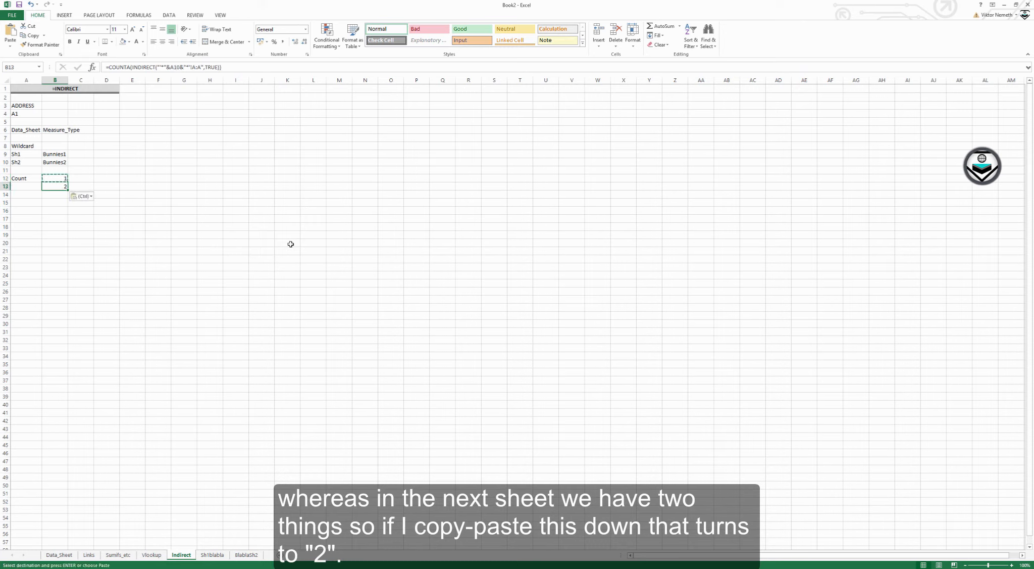
pyautogui.press('Escape')
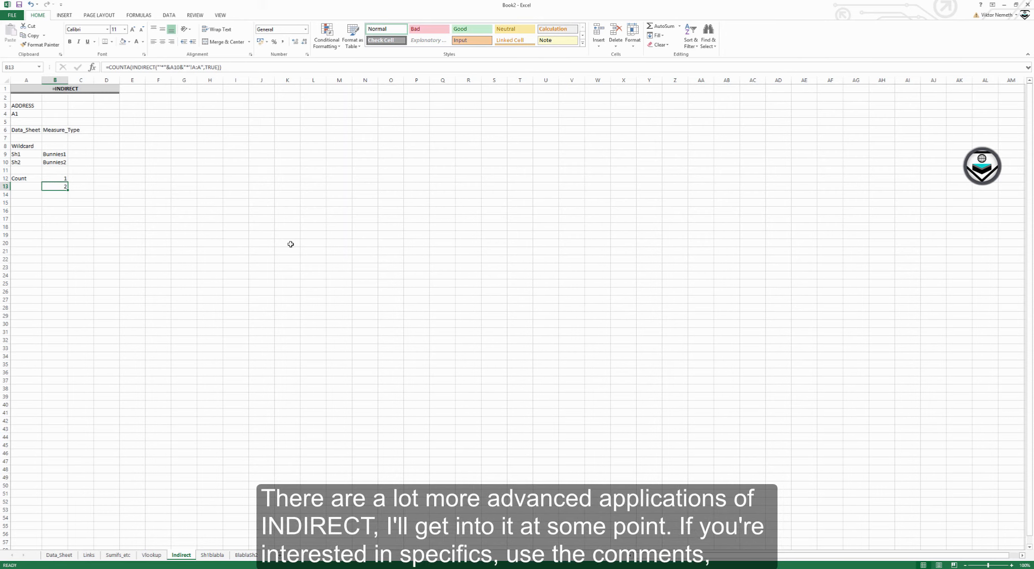